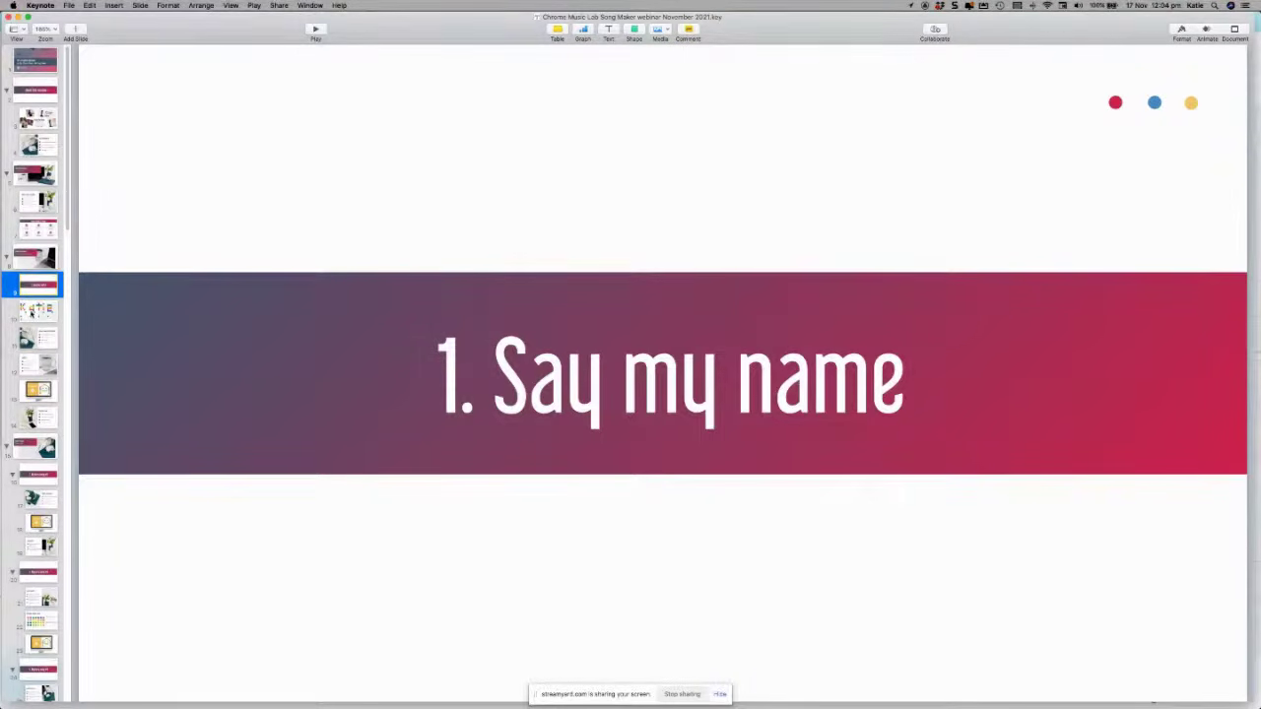
# - Show the name example and the "draw a word or picture" slide, and switch to the empty Song Maker grid in Chrome
pyautogui.click(36, 311)
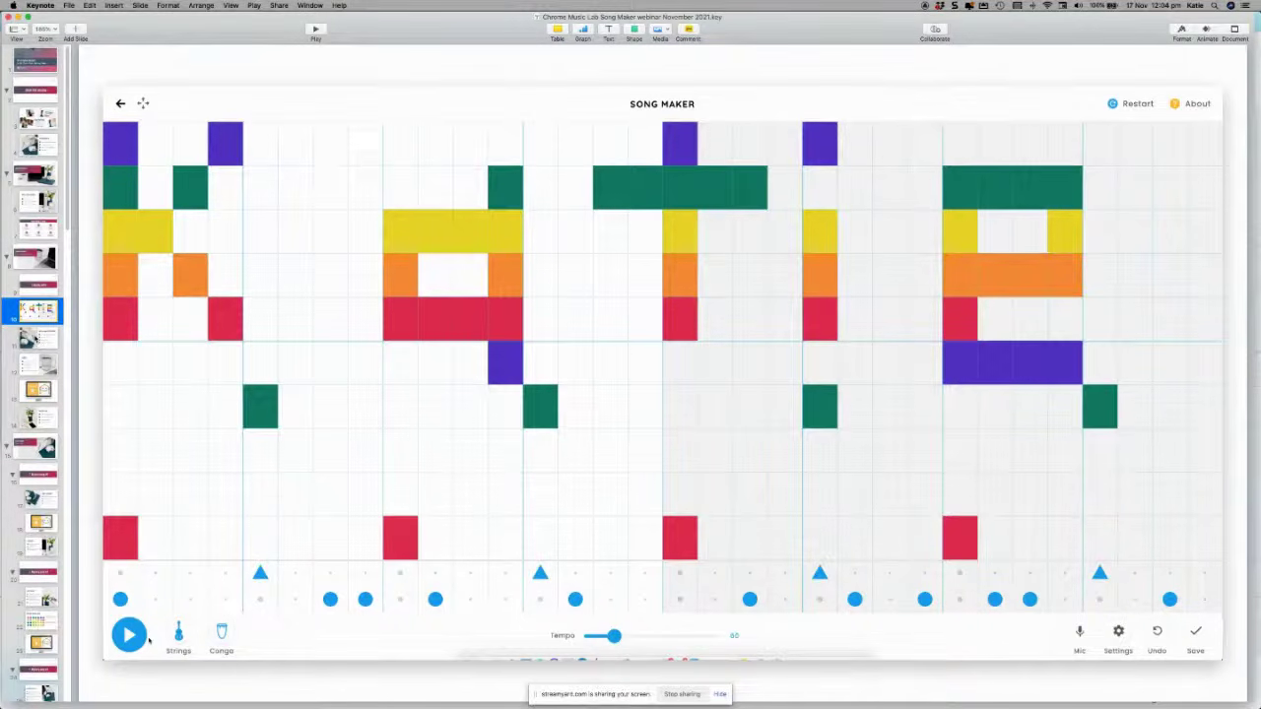
pyautogui.press('Down')
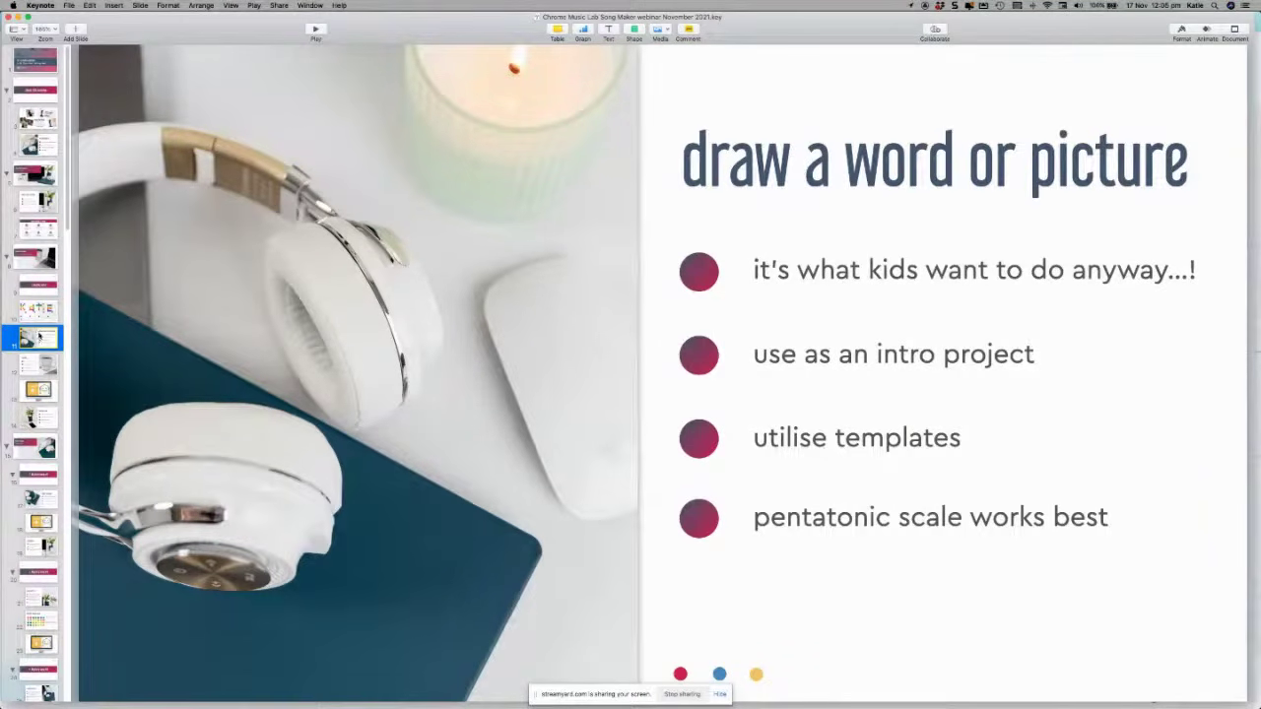
pyautogui.press('super+Tab')
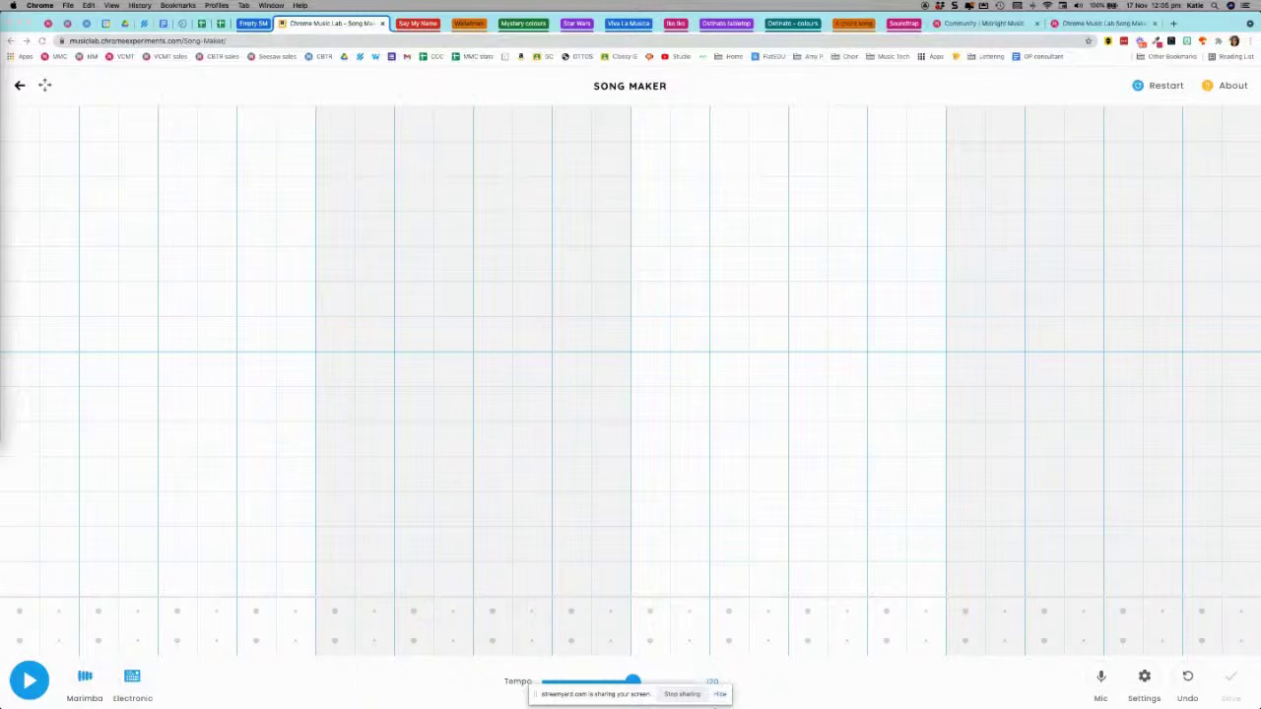
pyautogui.click(721, 694)
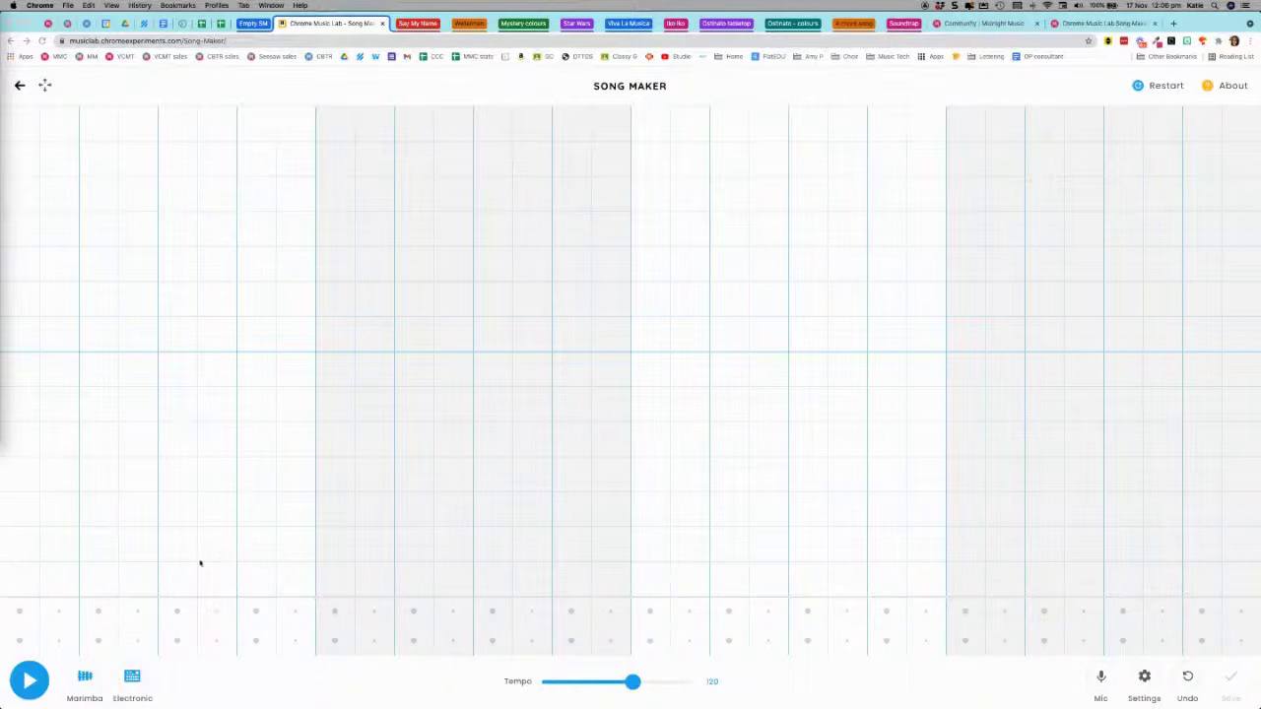
# - Place four melody notes in the first bar: red in column 1, yellow in column 3, orange in column 4 and red in column 5
pyautogui.click(26, 339)
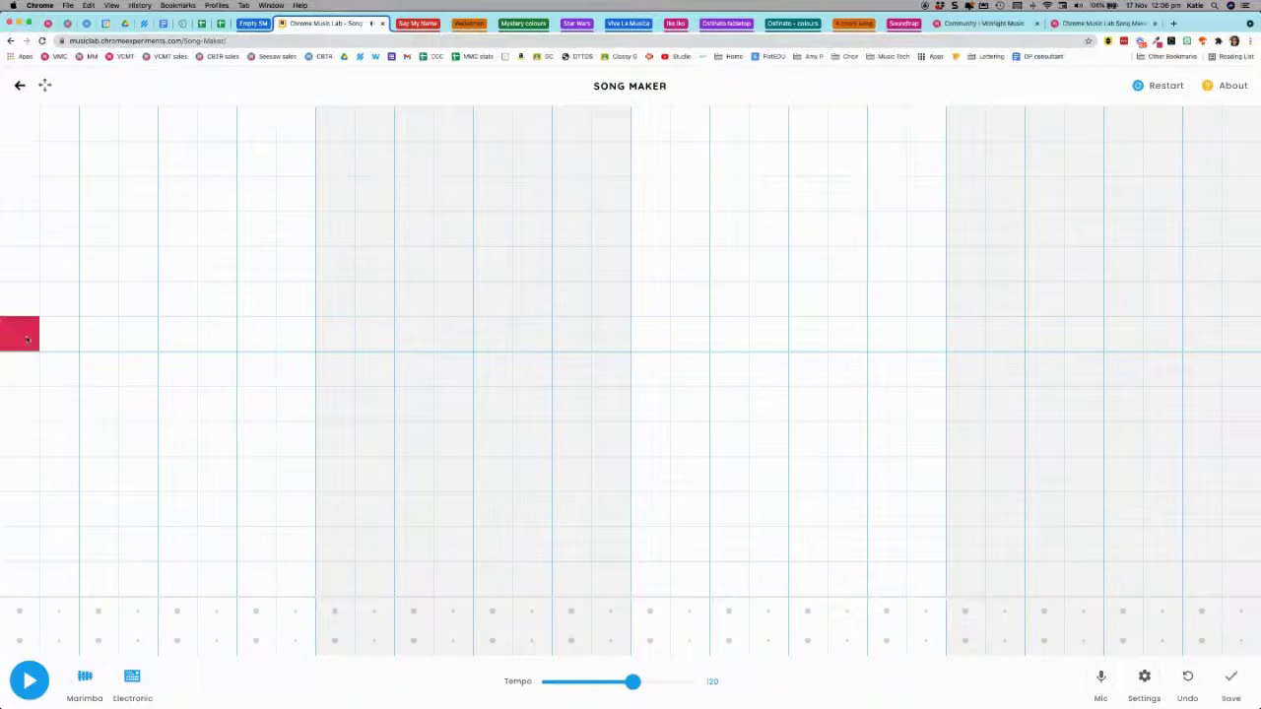
pyautogui.click(108, 273)
pyautogui.click(146, 304)
pyautogui.click(181, 333)
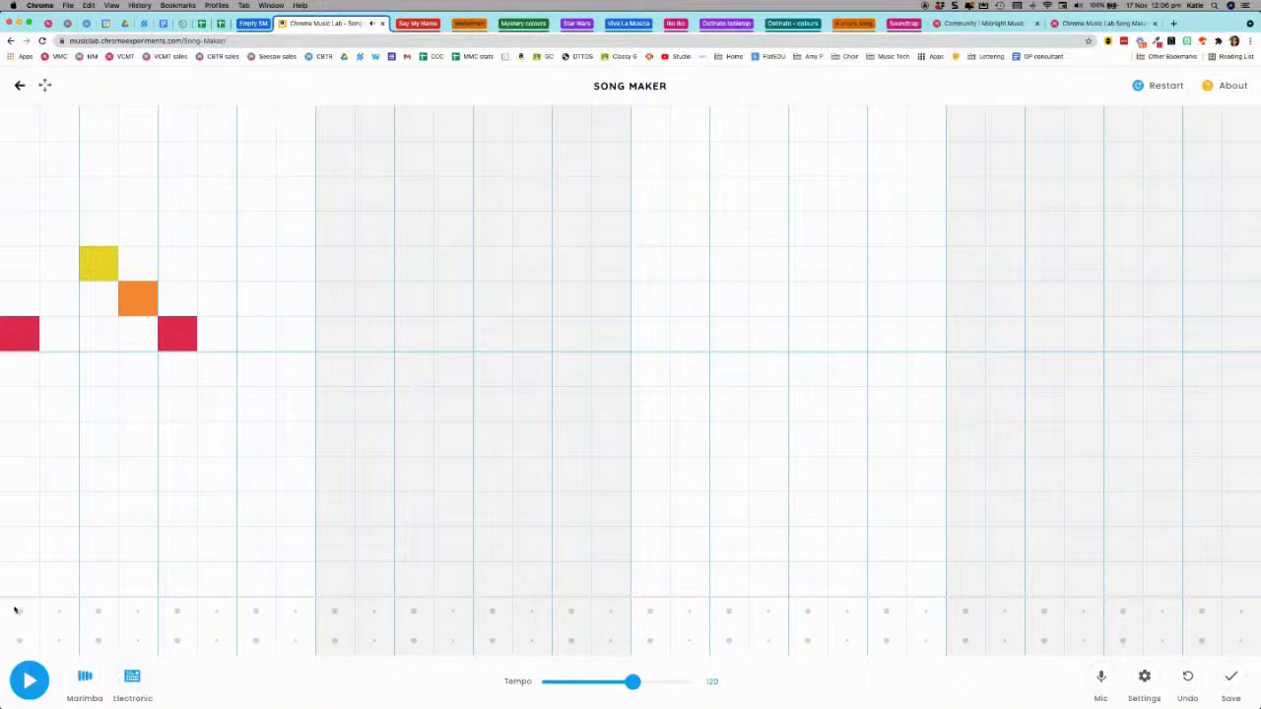
# - Add circle percussion hits on beat 1 and triangle hits on beat 3 of the first two bars, and briefly play the song
pyautogui.click(19, 641)
pyautogui.click(174, 612)
pyautogui.click(335, 641)
pyautogui.click(493, 611)
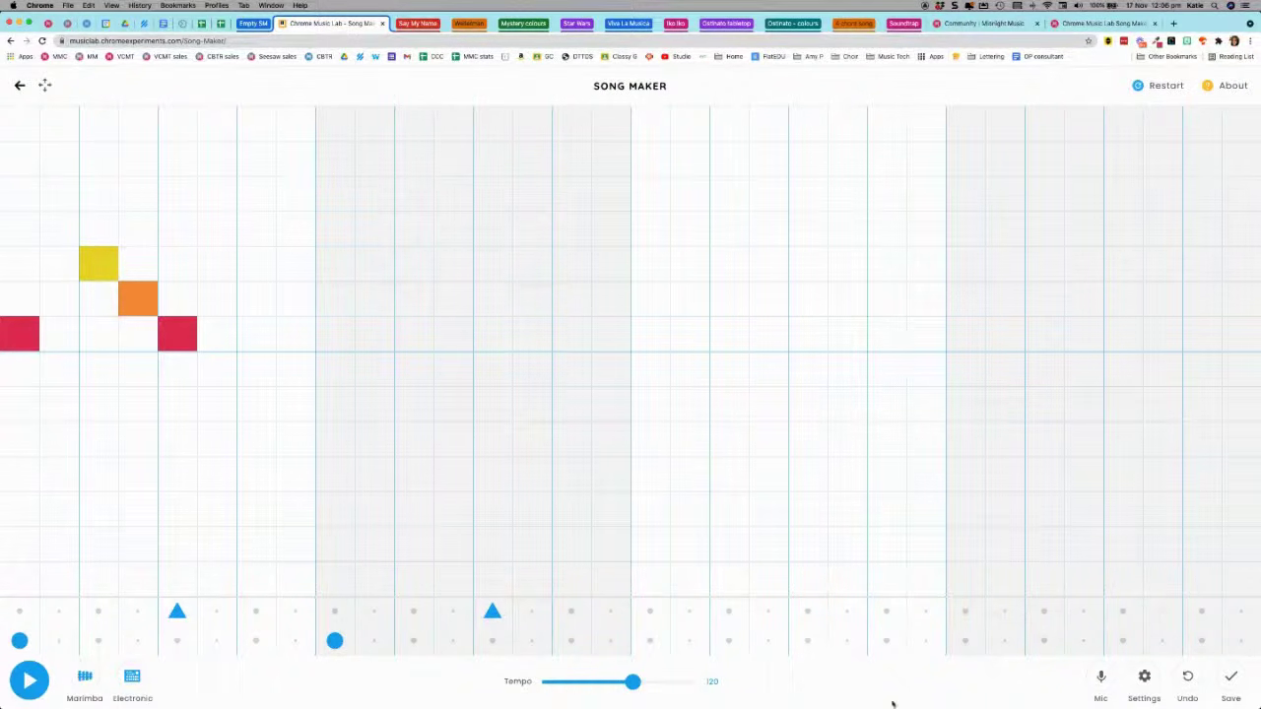
pyautogui.click(30, 680)
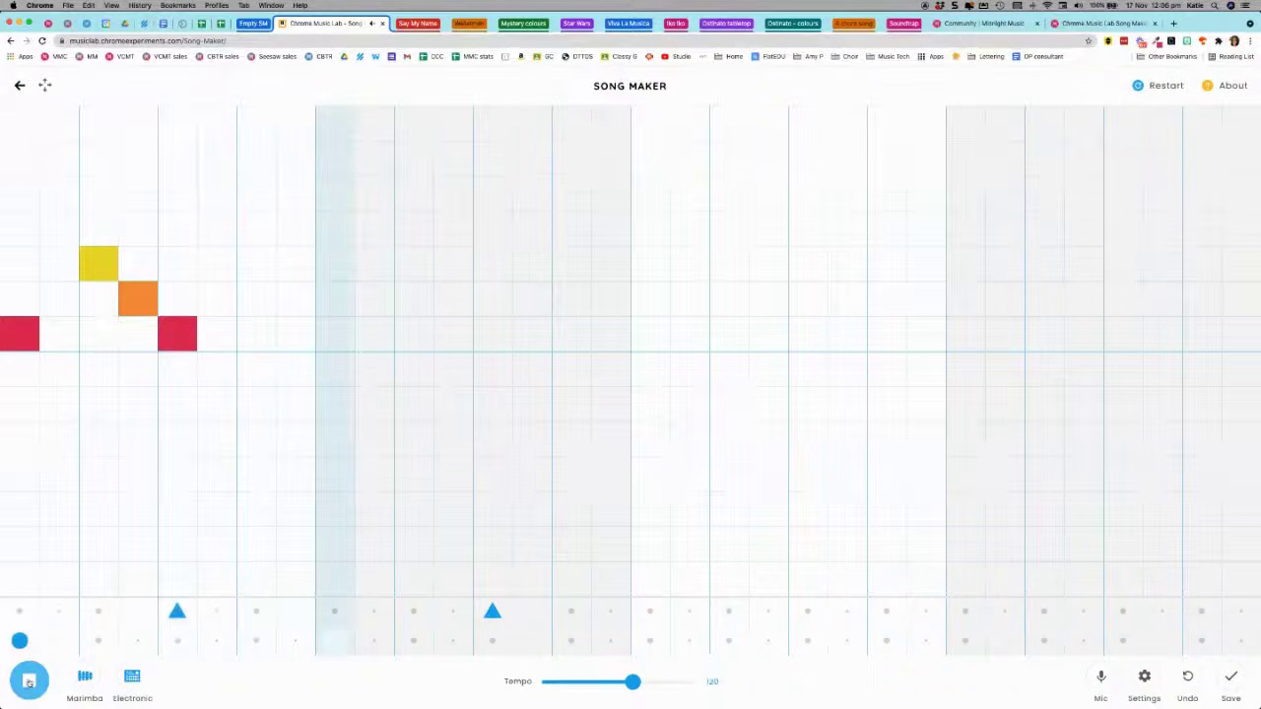
pyautogui.click(30, 680)
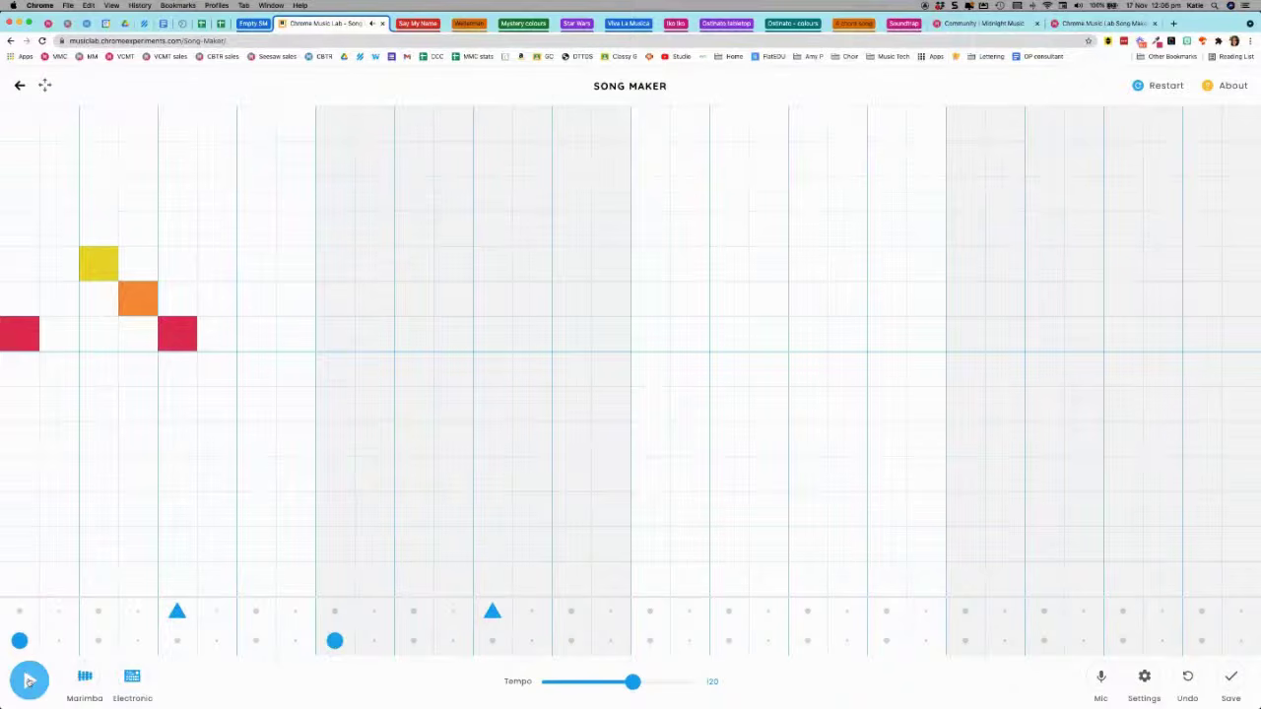
# - Erase the four melody notes from the first bar, keeping the percussion pattern
pyautogui.click(167, 331)
pyautogui.click(132, 296)
pyautogui.click(104, 267)
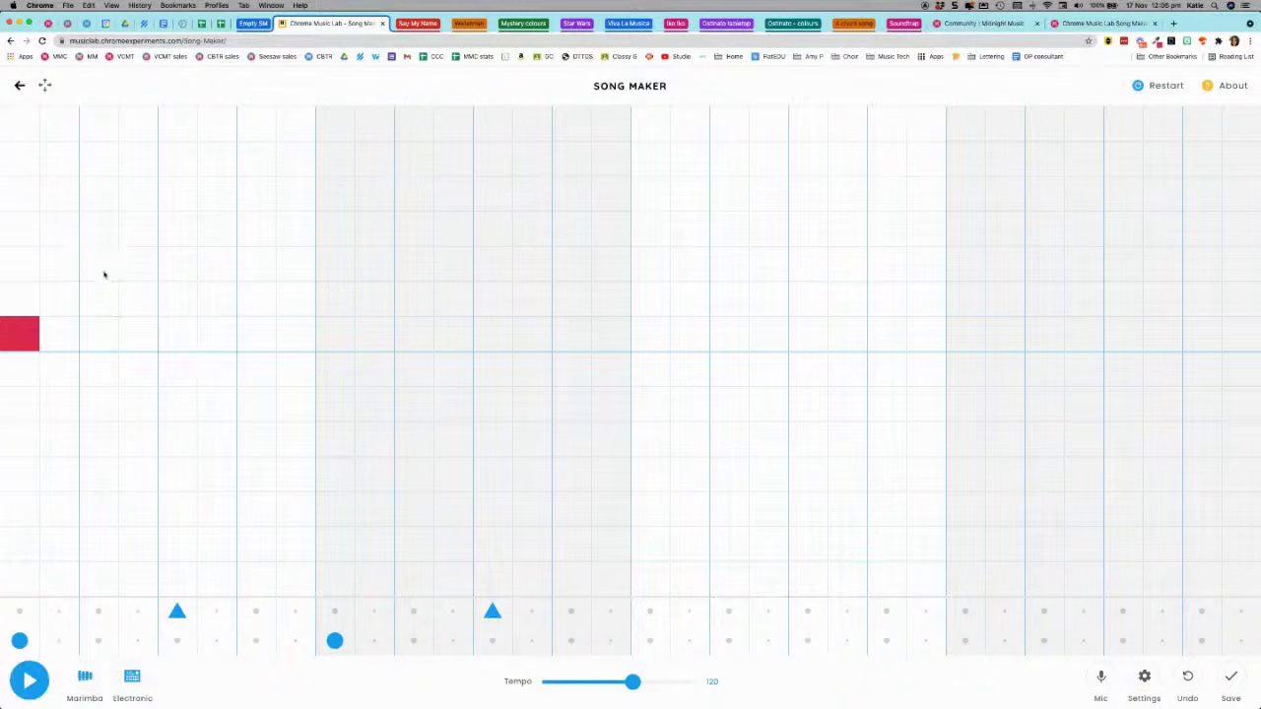
pyautogui.click(38, 326)
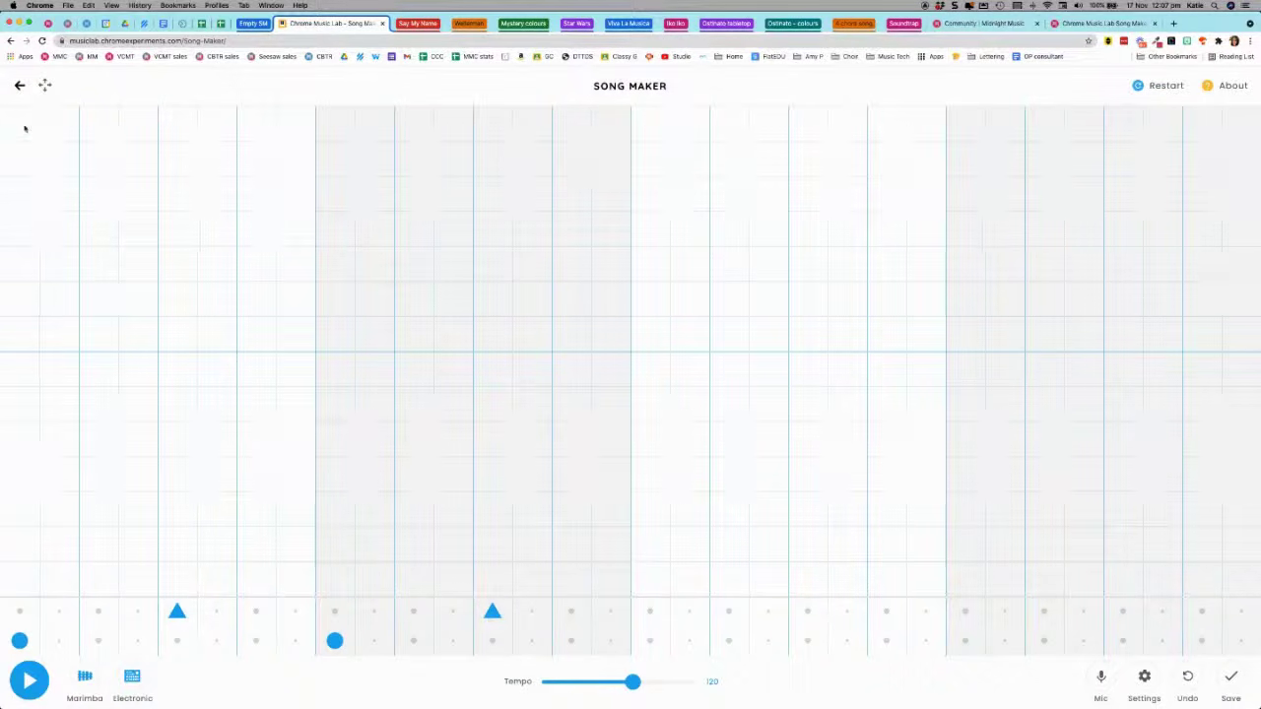
# - Draw the letter K's seven-note stem from the highest pink to red in the first column, with a green, purple and pink upper arm
pyautogui.moveTo(25, 128); pyautogui.dragTo(13, 365)
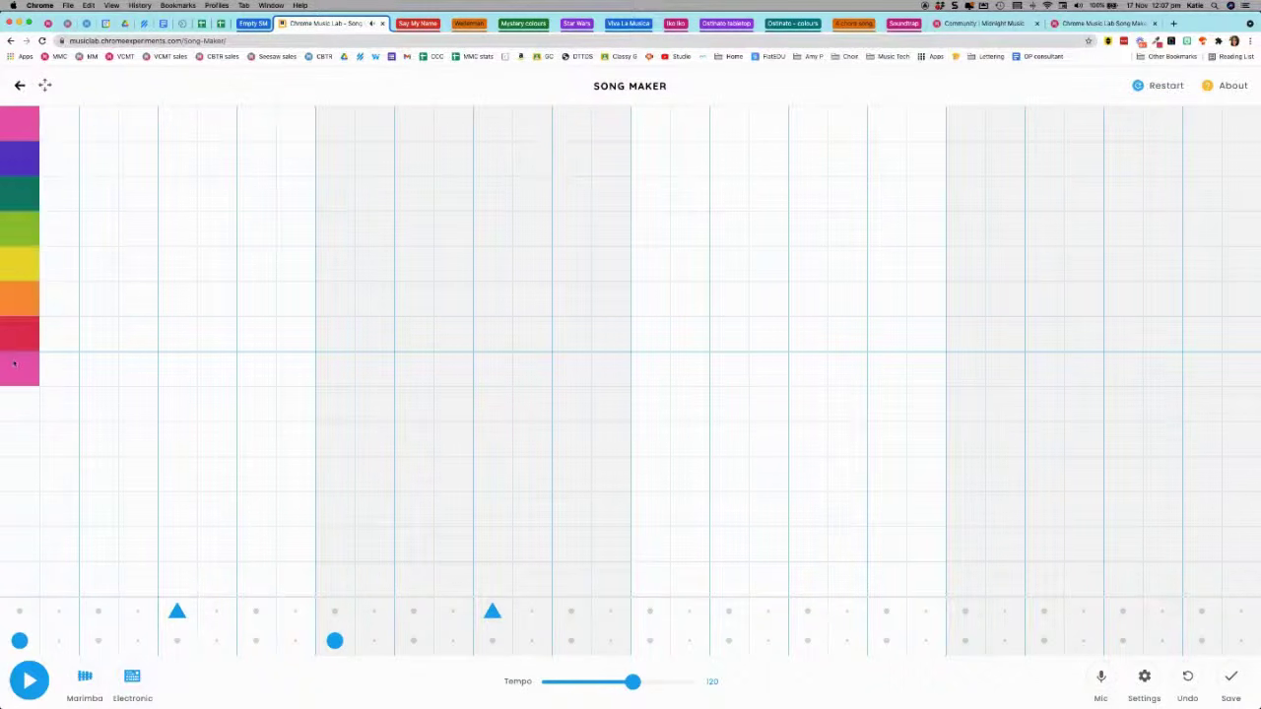
pyautogui.click(14, 369)
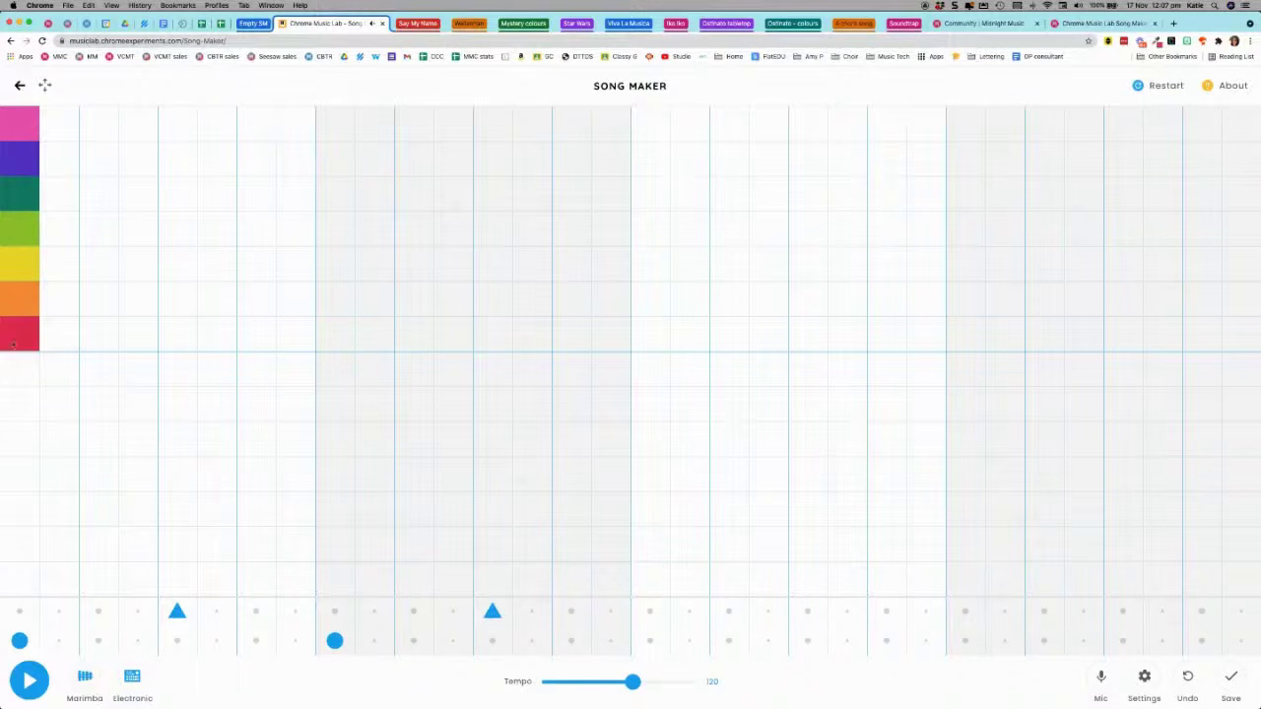
pyautogui.click(147, 124)
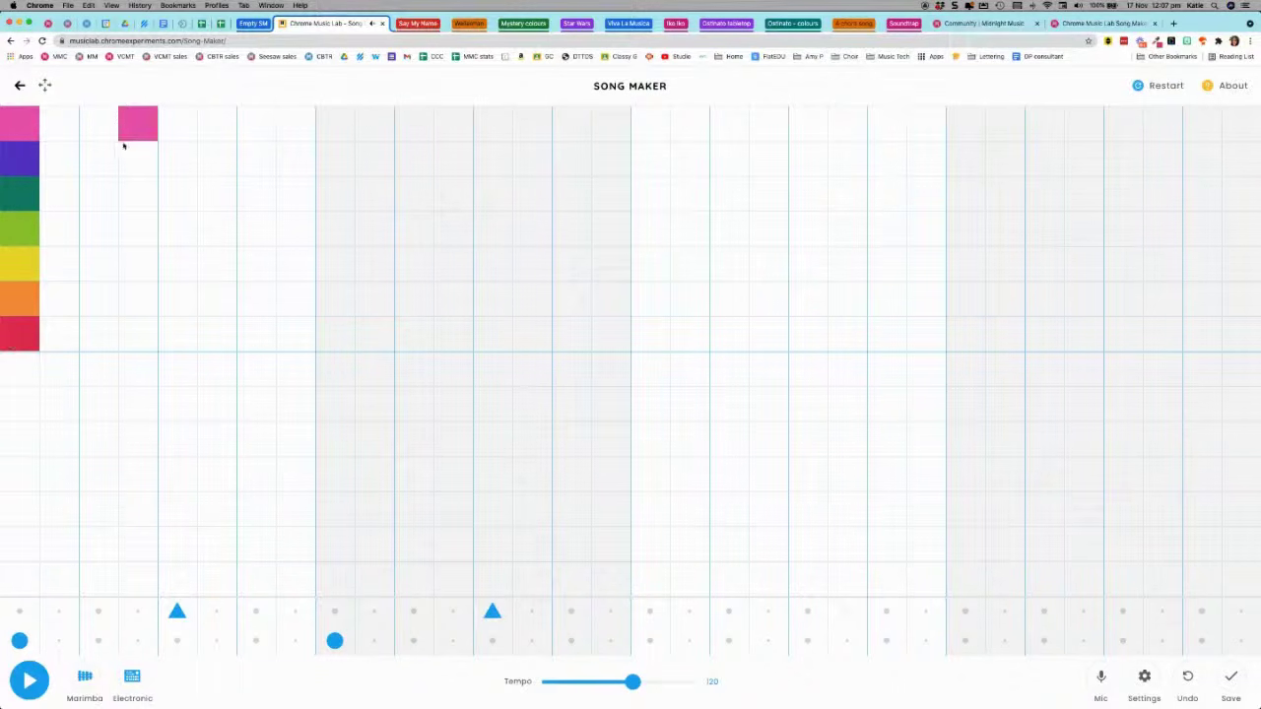
pyautogui.click(104, 162)
pyautogui.click(69, 208)
# - Draw the K's lower leg with light green, yellow and orange notes stepping diagonally down through columns 3 to 5
pyautogui.click(95, 242)
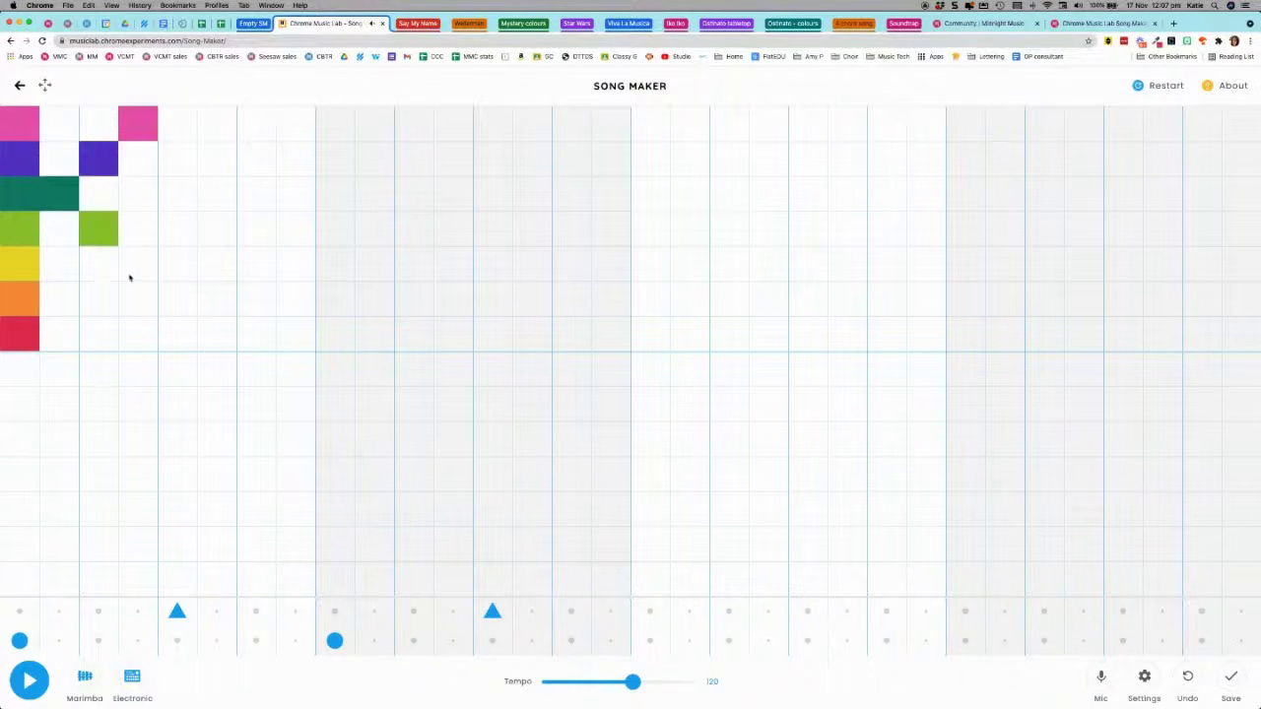
pyautogui.click(130, 277)
pyautogui.click(147, 307)
pyautogui.click(166, 294)
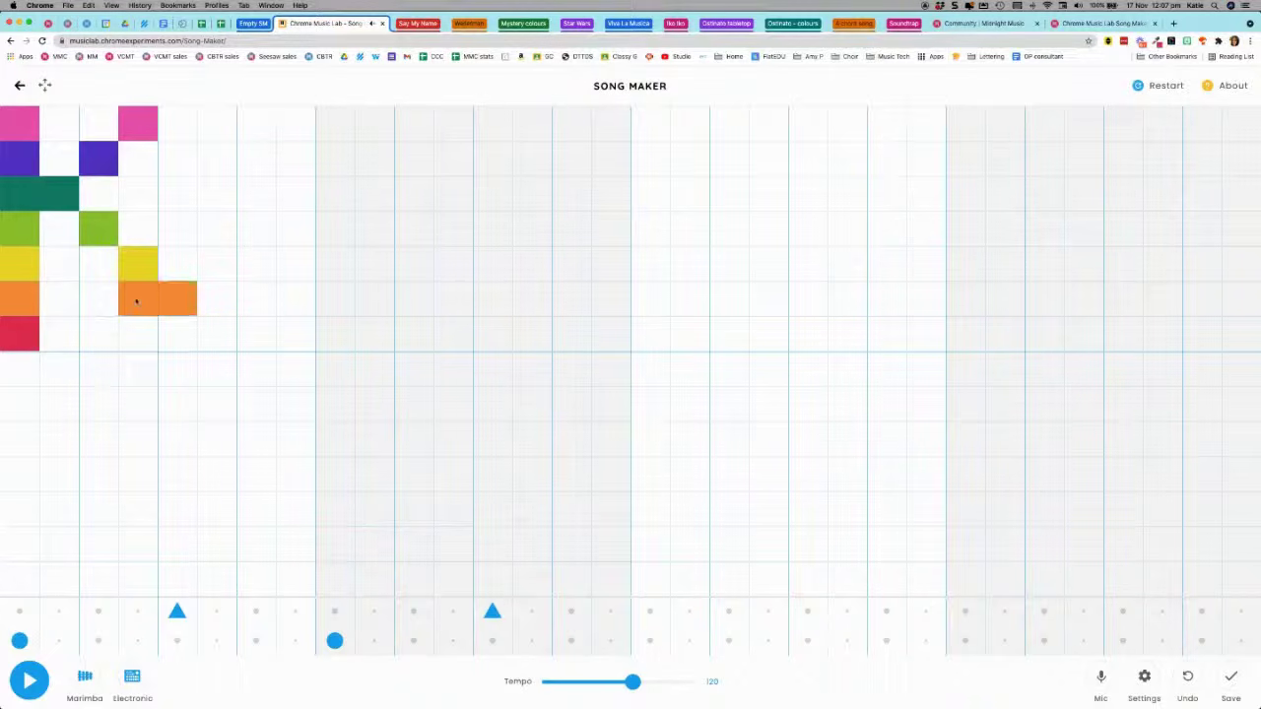
pyautogui.click(135, 298)
pyautogui.click(211, 339)
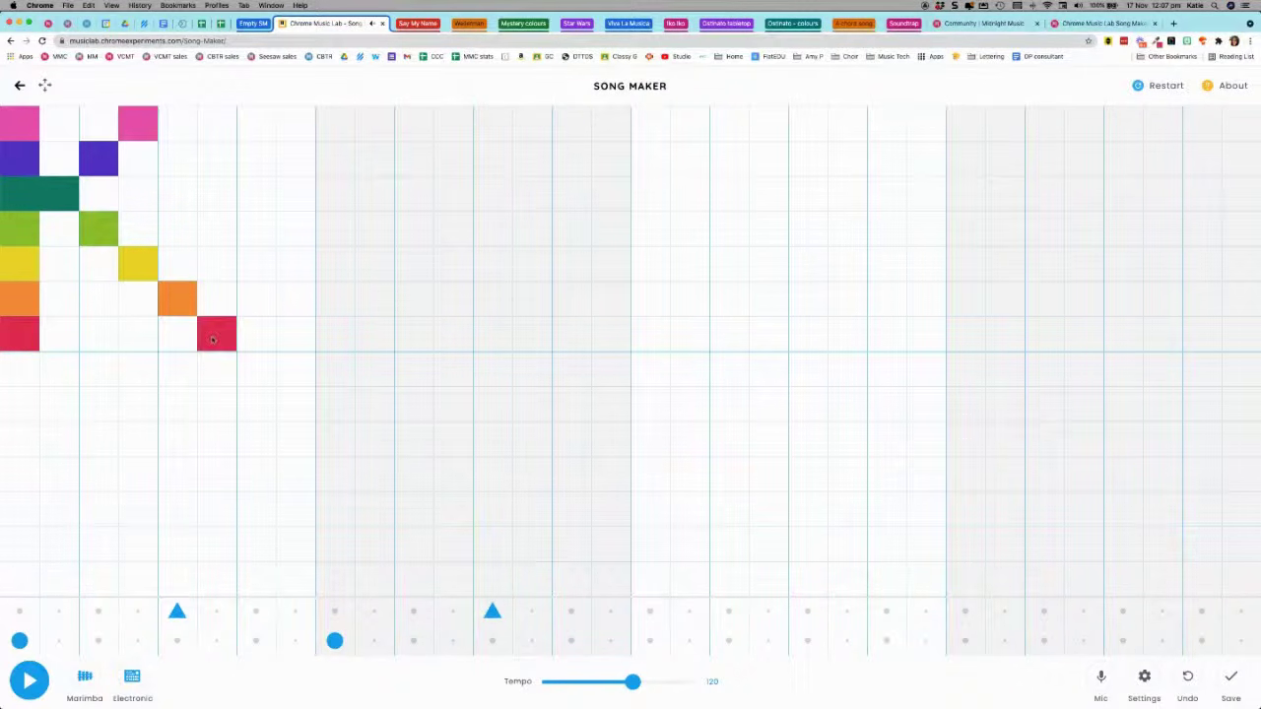
pyautogui.click(206, 332)
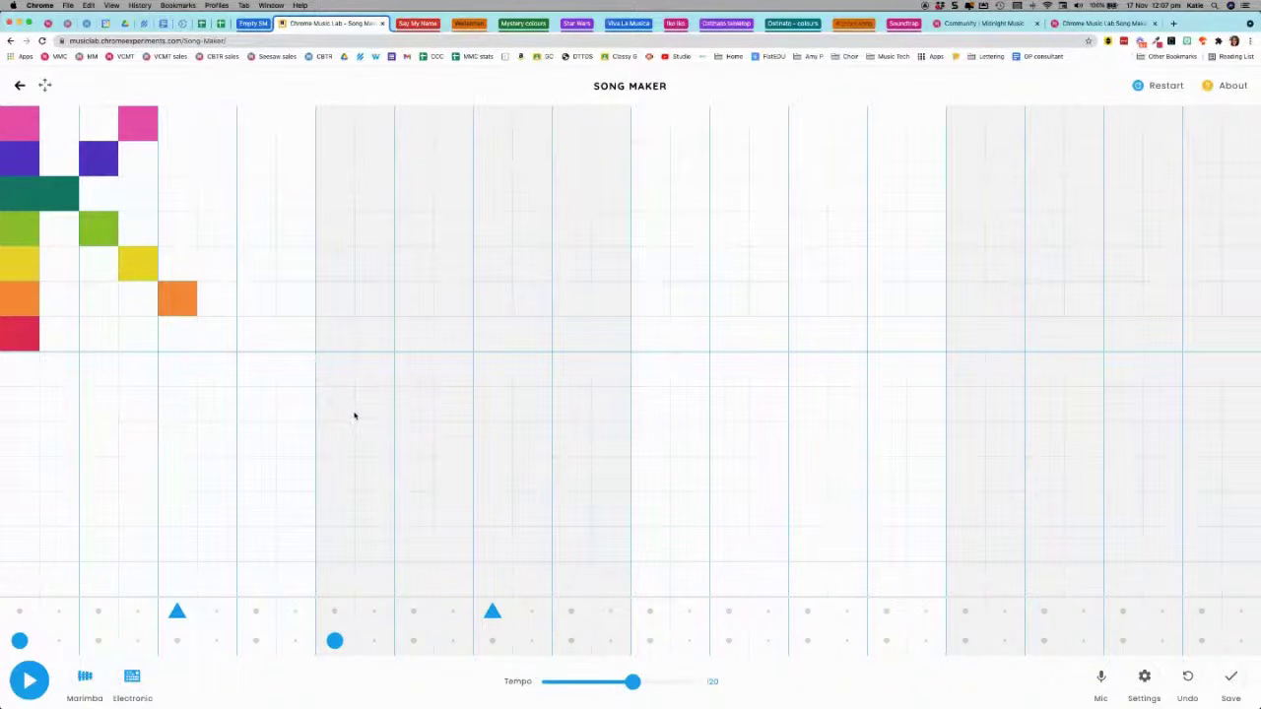
# - Play back the K pattern in the first bar and stop the playback
pyautogui.press('super+Tab')
pyautogui.press('super+Tab')
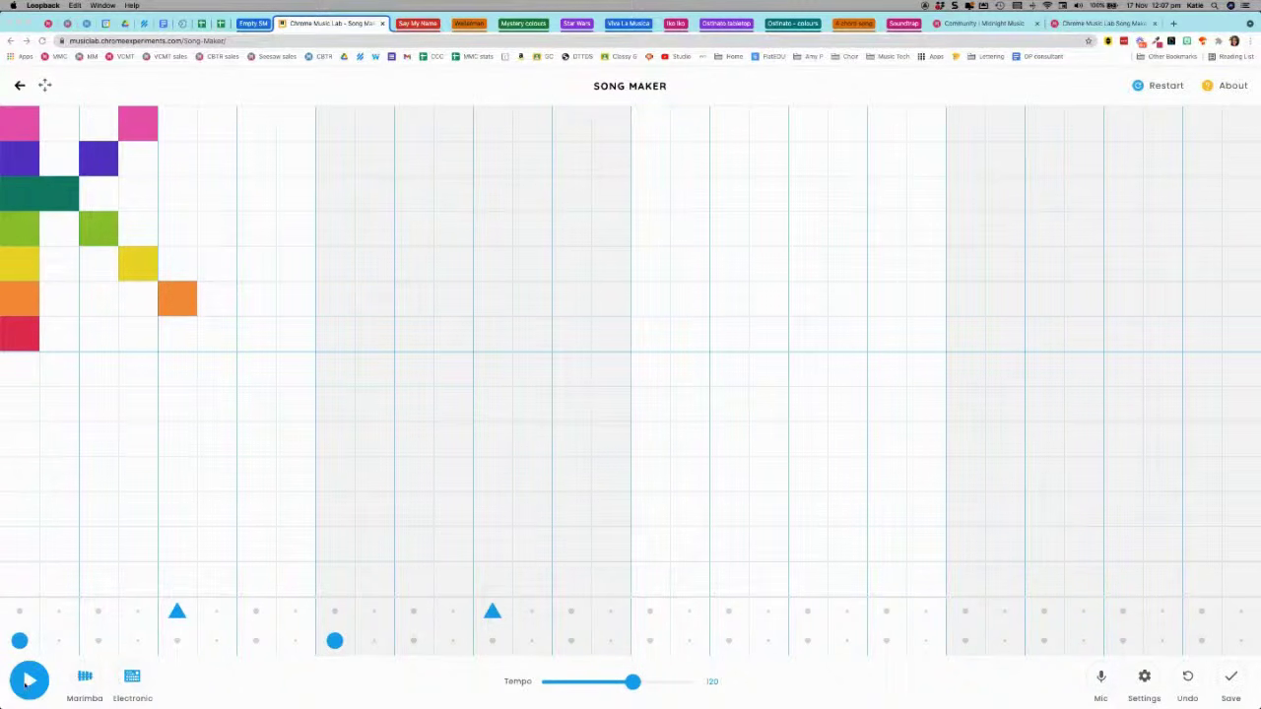
pyautogui.click(27, 685)
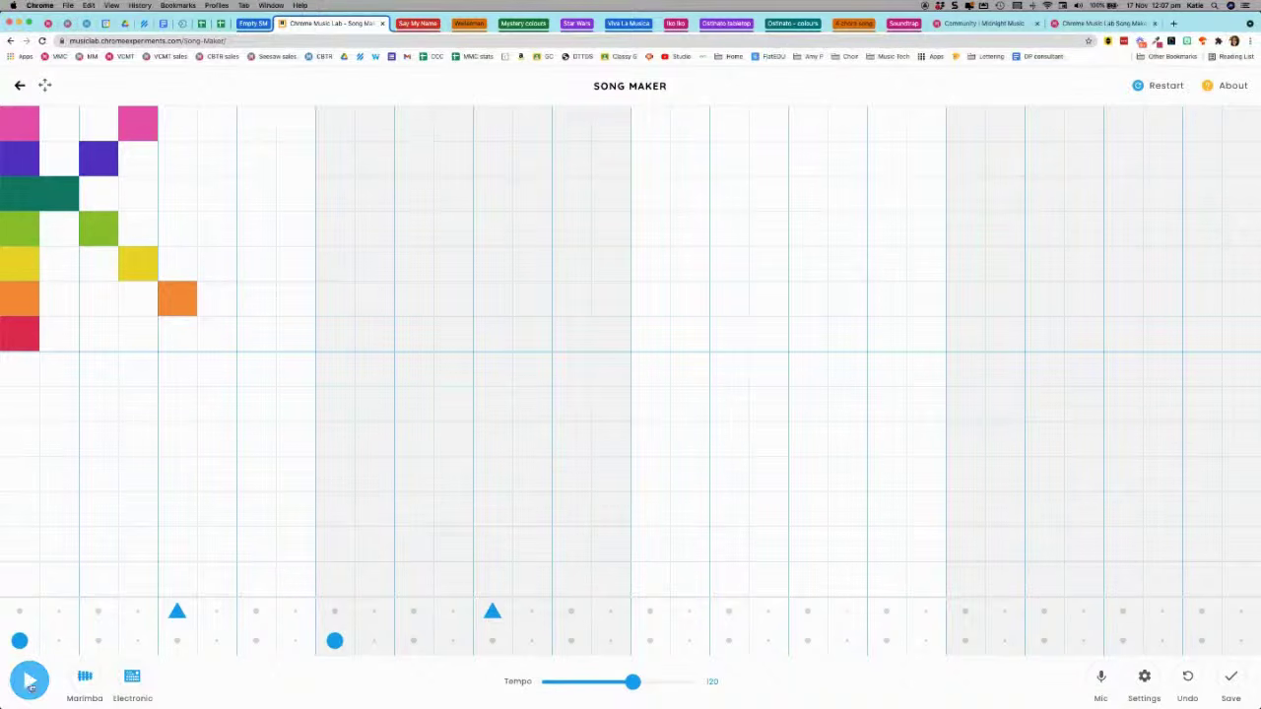
pyautogui.click(27, 685)
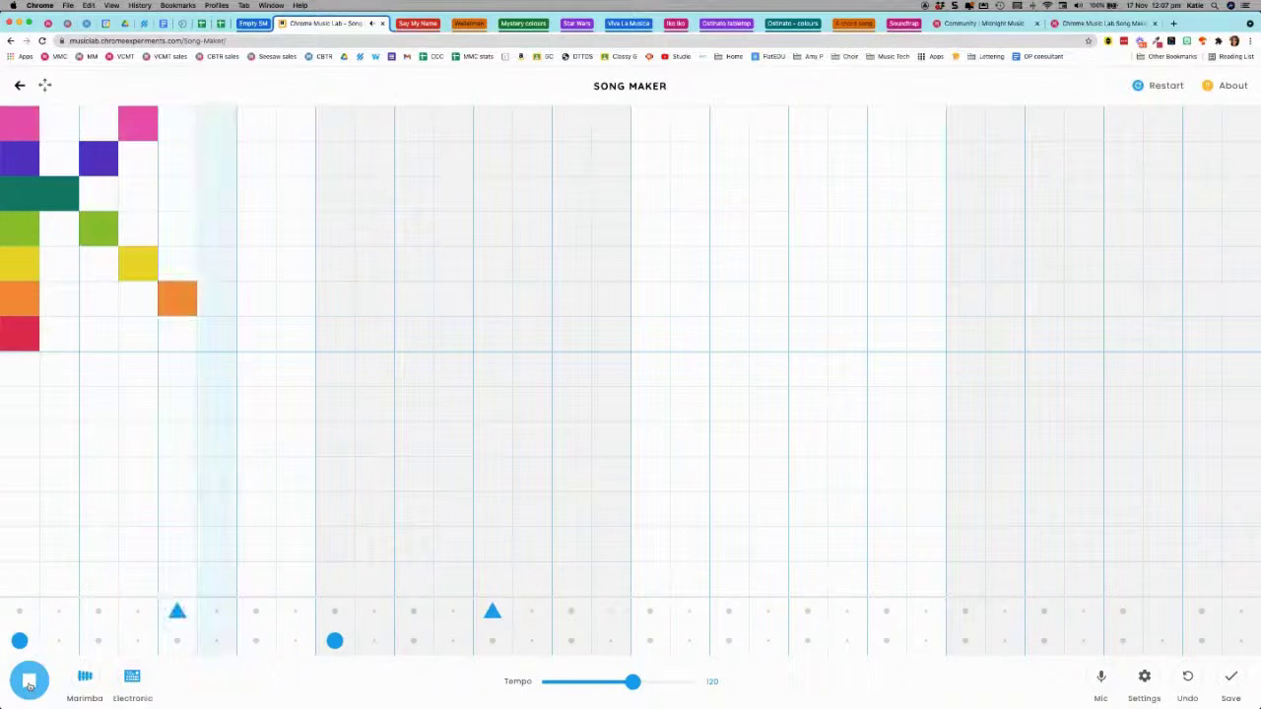
pyautogui.click(29, 685)
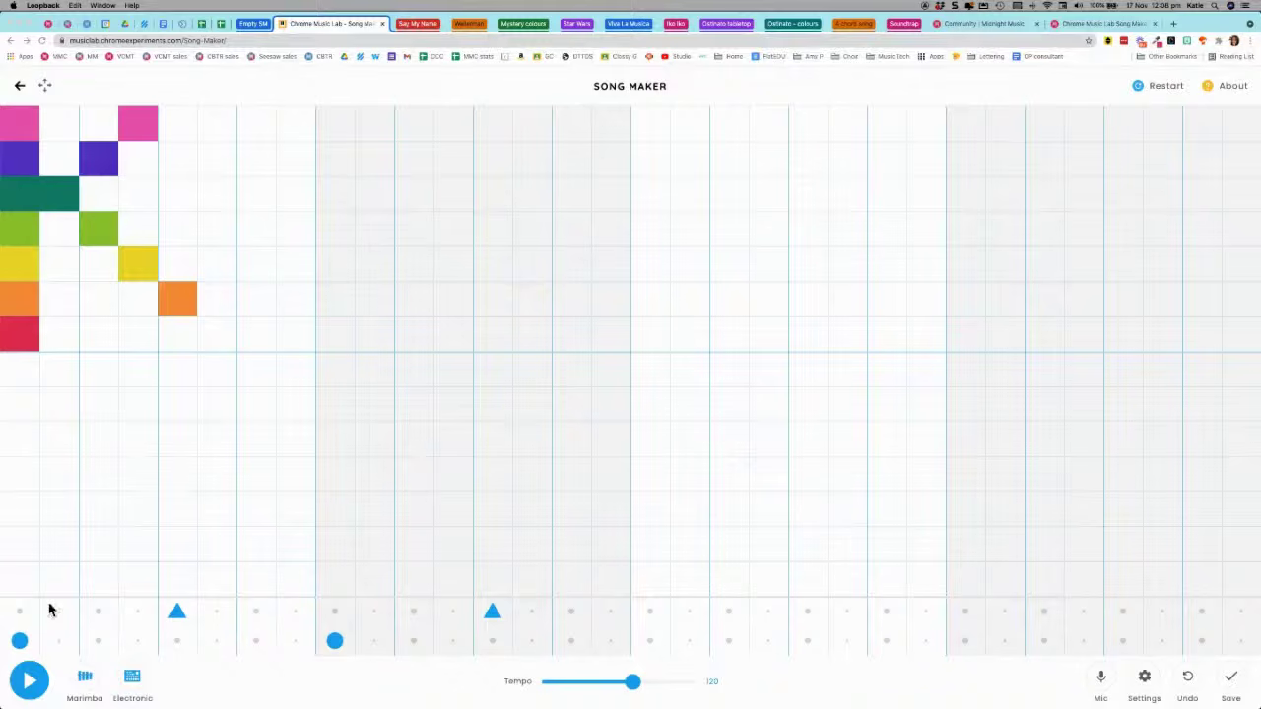
# - Switch to Loopback to check the audio routing, and close its window
pyautogui.click(32, 694)
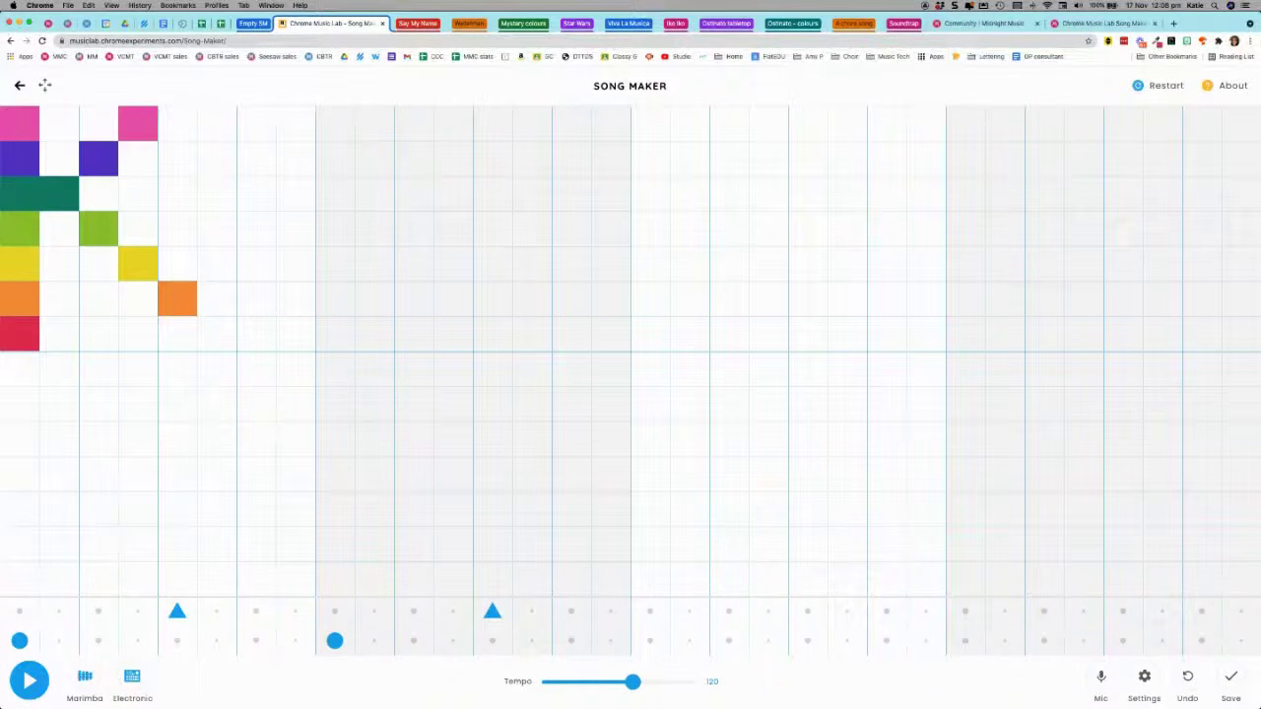
pyautogui.press('super+Tab')
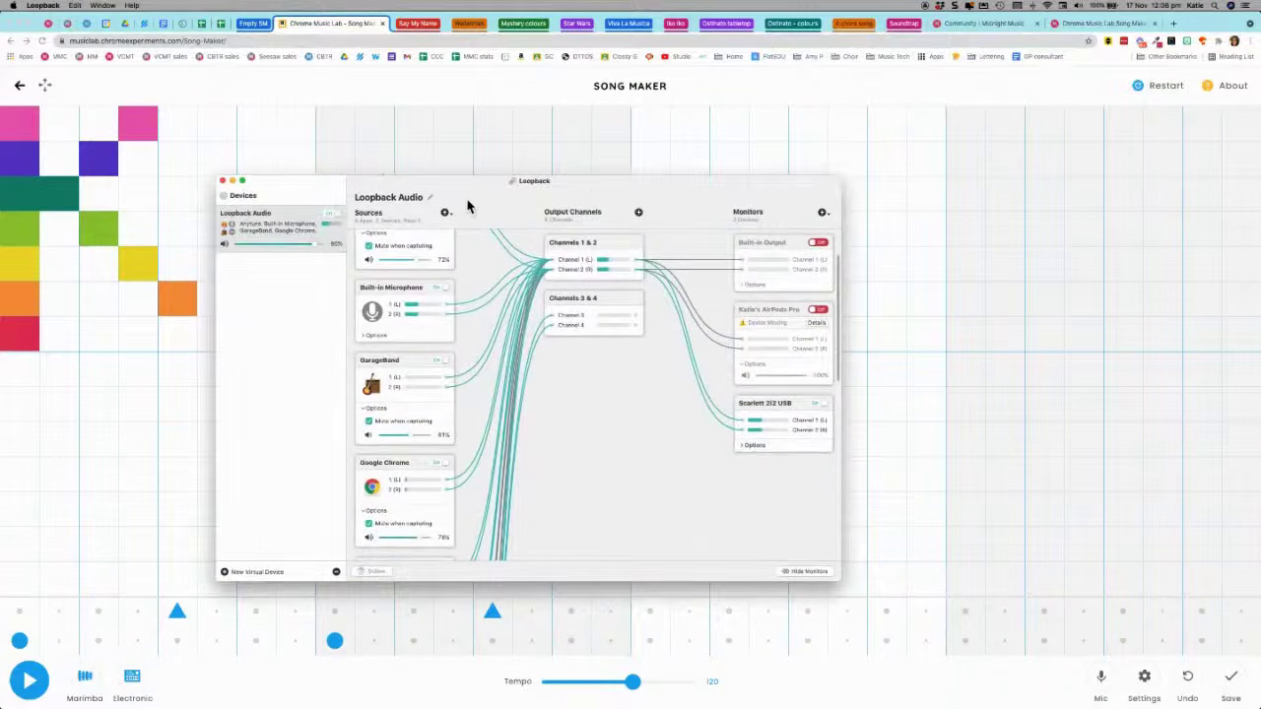
pyautogui.click(222, 181)
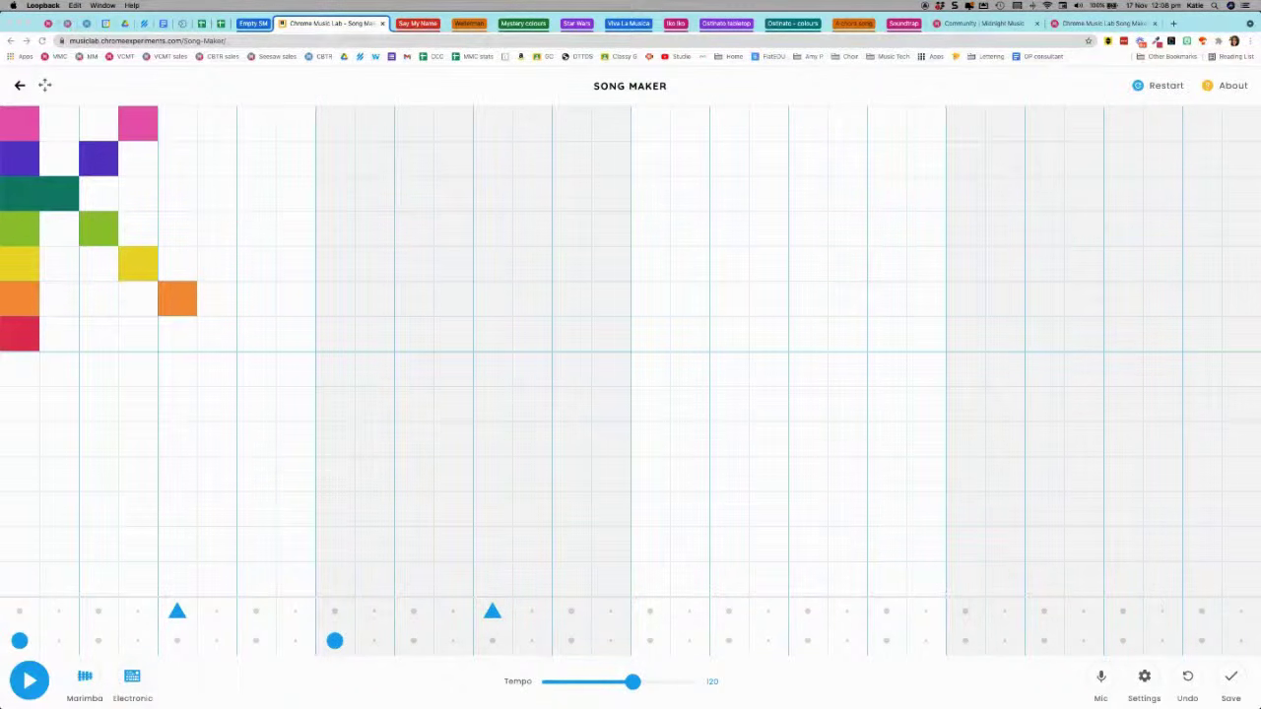
# - Place scattered notes across the second bar: light green, yellow, red and low pink descending, followed by yellow and orange
pyautogui.click(335, 227)
pyautogui.click(374, 266)
pyautogui.click(431, 323)
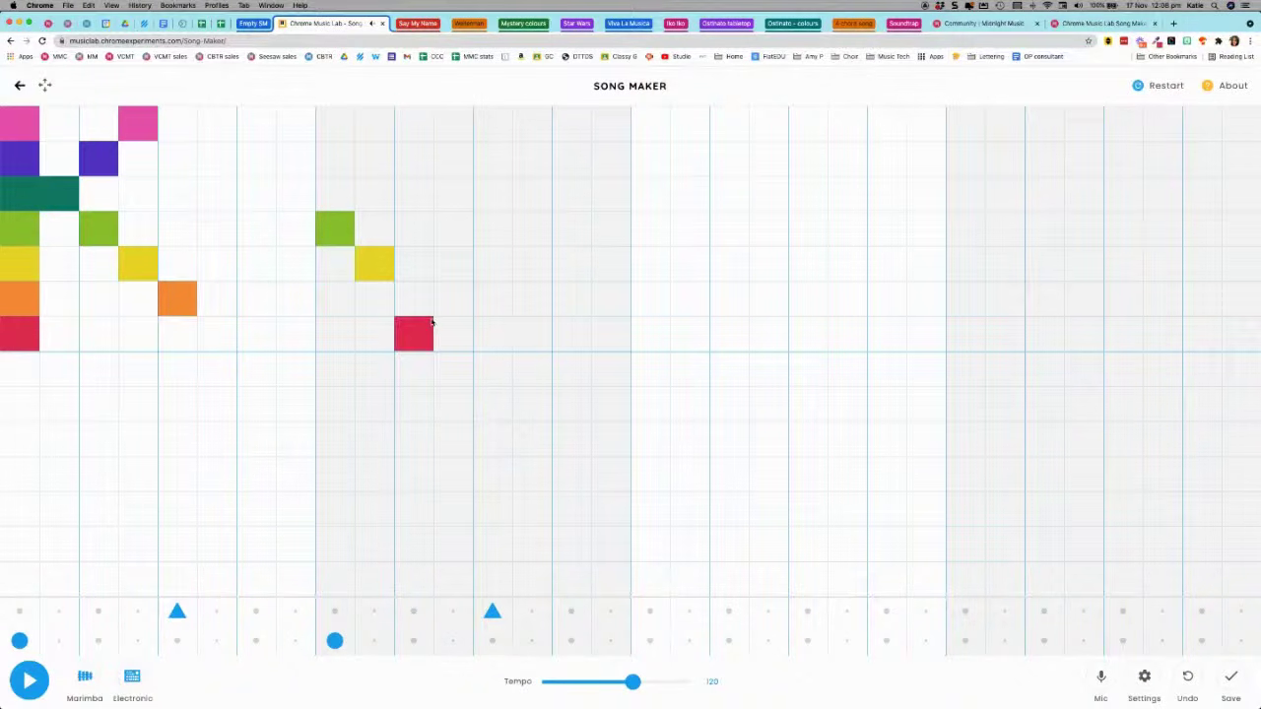
pyautogui.click(493, 380)
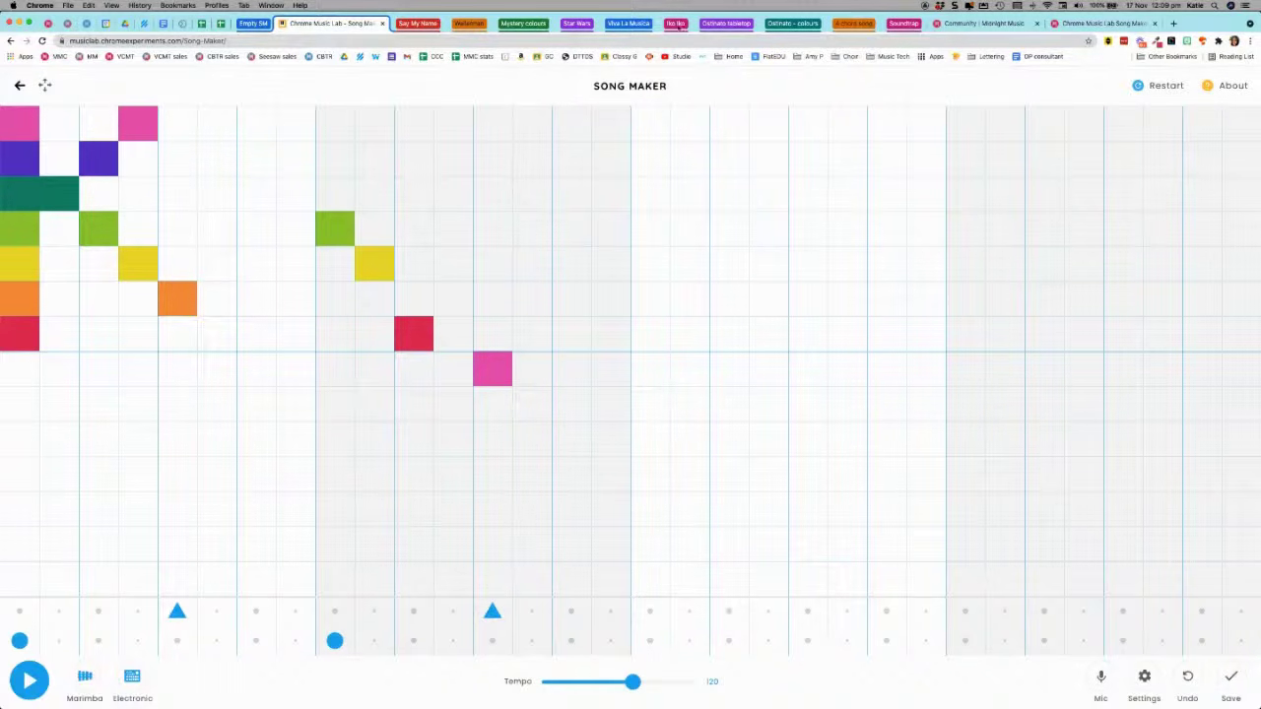
pyautogui.click(539, 262)
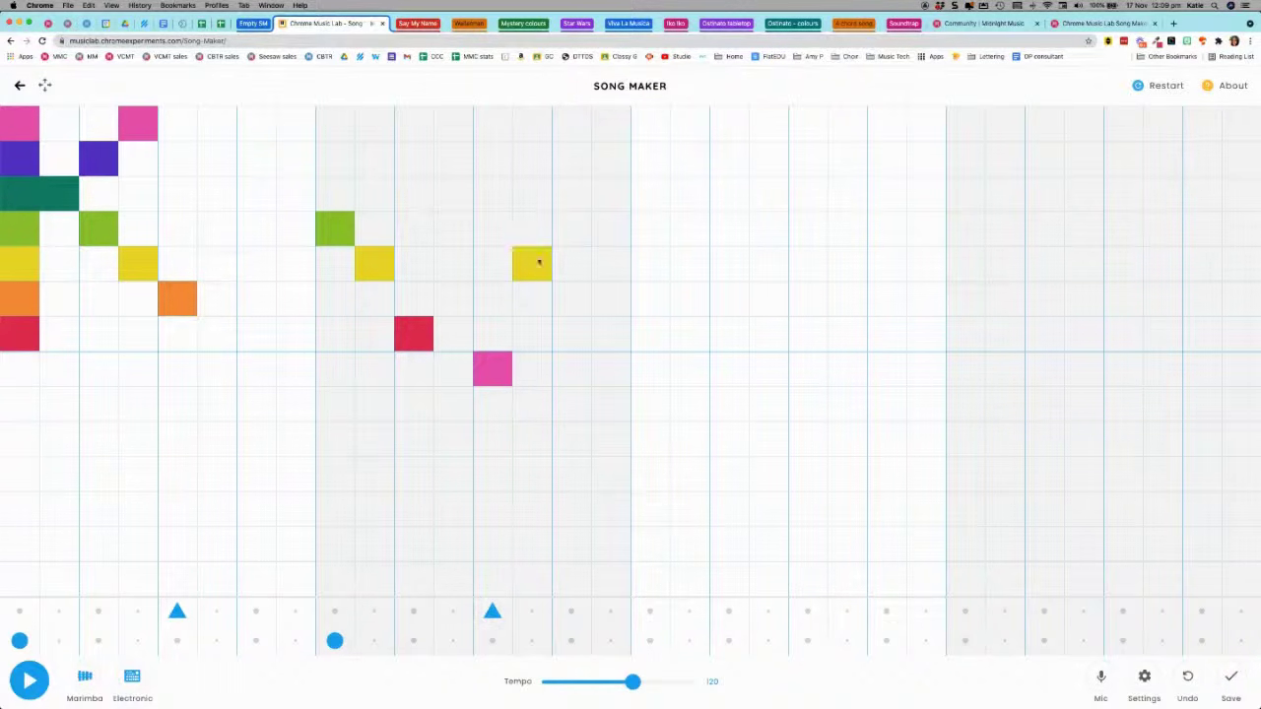
pyautogui.click(586, 311)
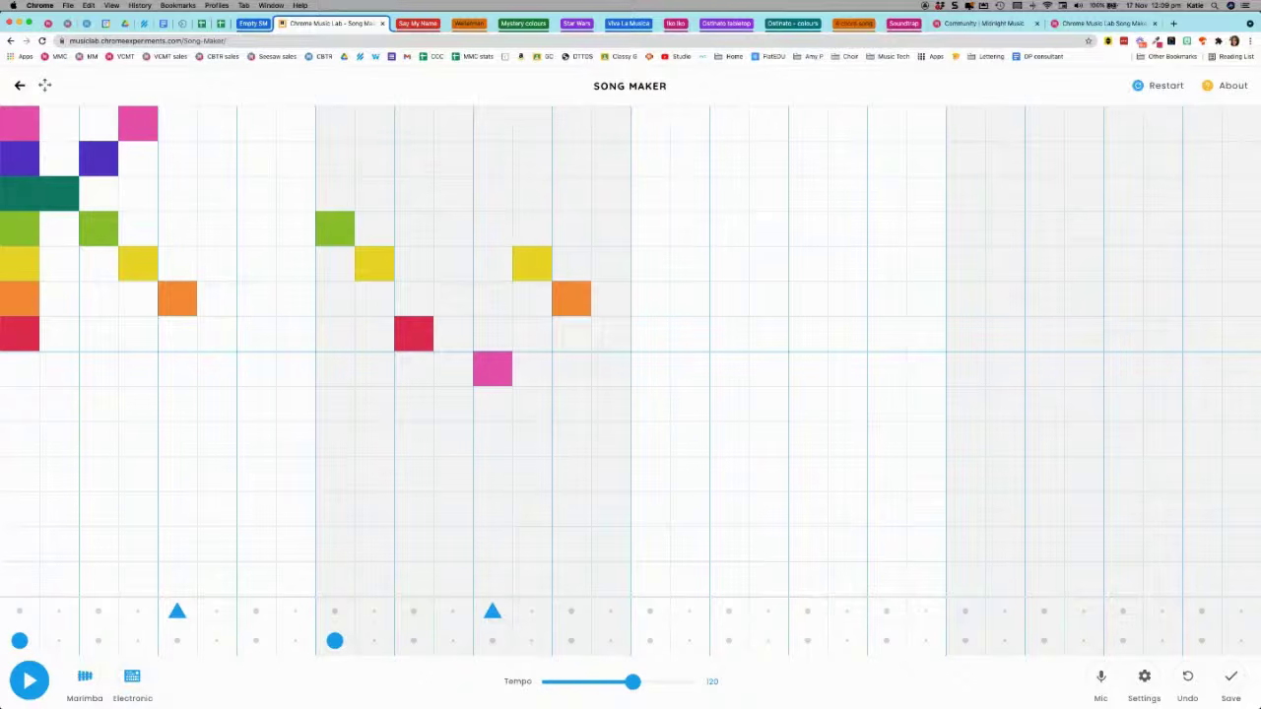
# - Add three lower-octave purple notes from the middle of bar two into bar three, followed by a low light green and a low green note
pyautogui.moveTo(749, 706)
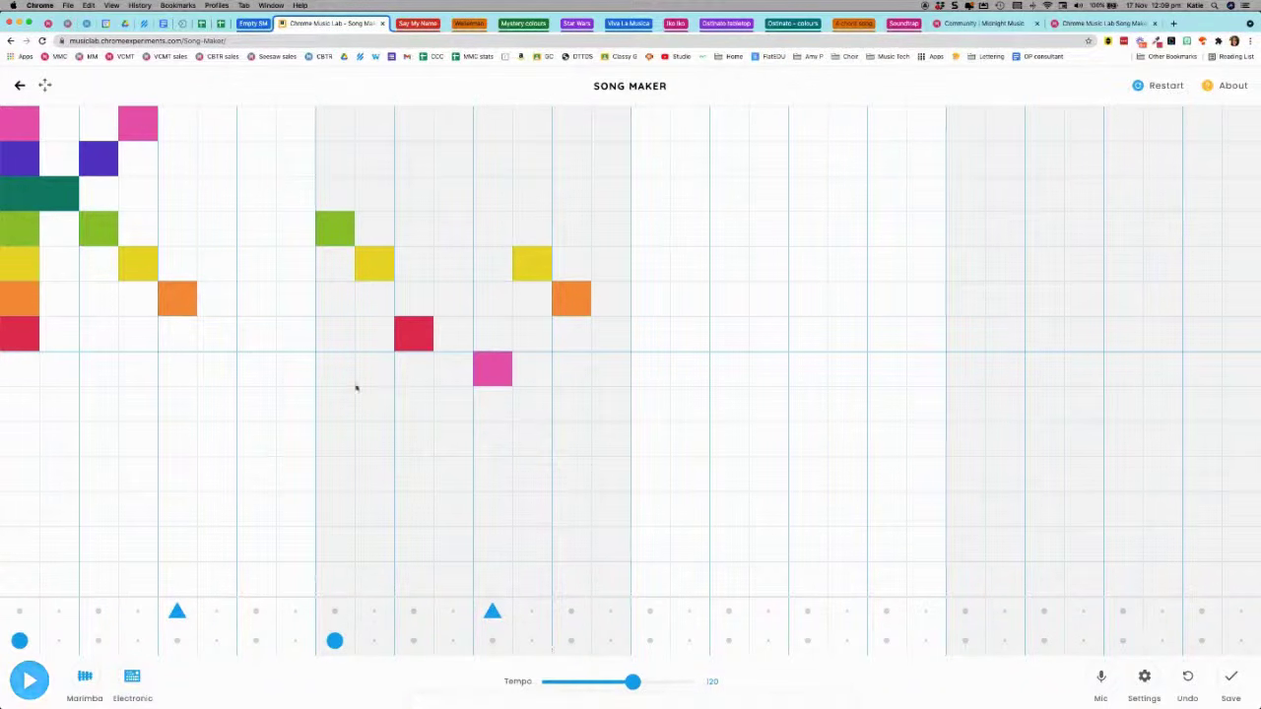
pyautogui.click(498, 410)
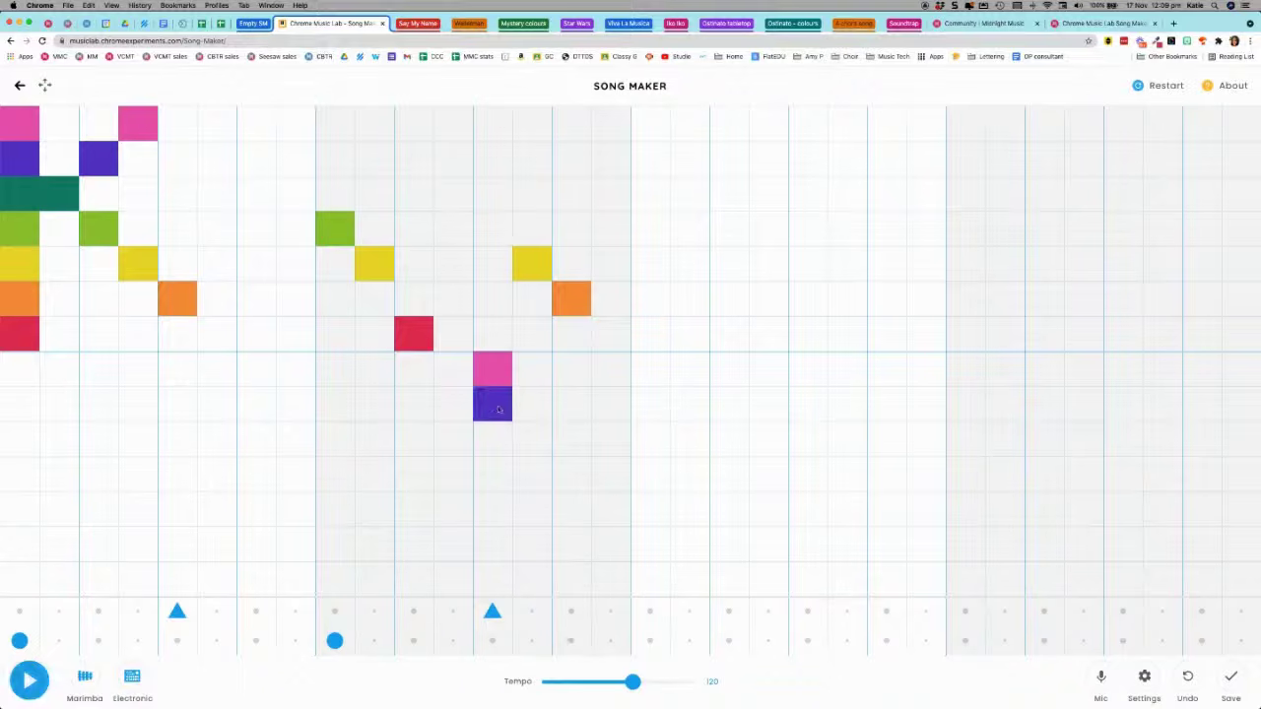
pyautogui.click(582, 415)
pyautogui.click(650, 416)
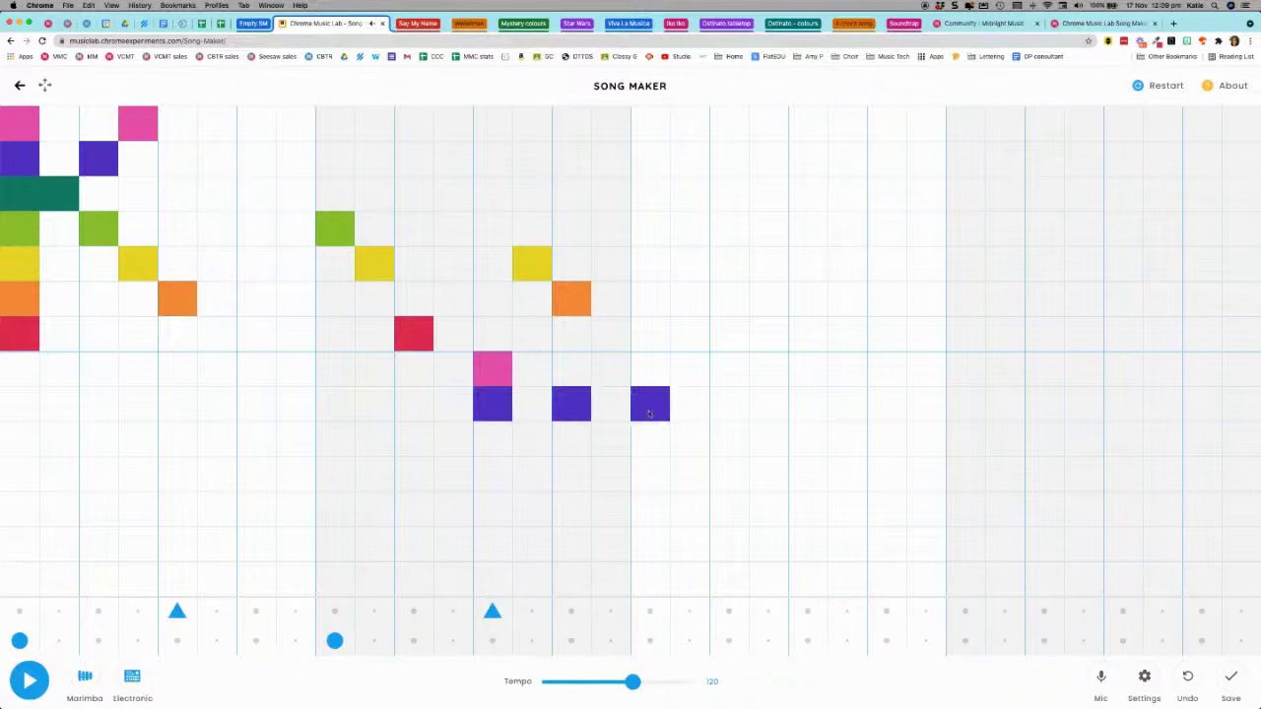
pyautogui.click(674, 460)
pyautogui.click(751, 428)
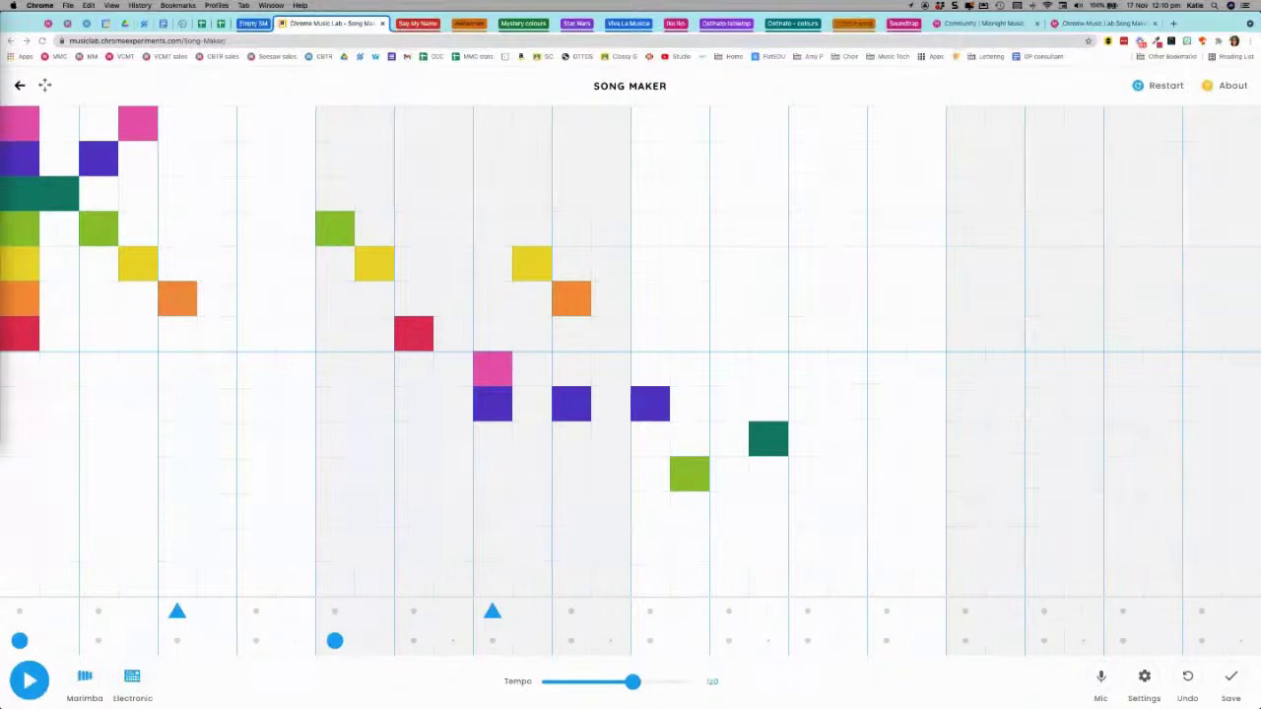
# - Add a green and a light green note at the end of bar one and a purple note at the start of bar two
pyautogui.click(255, 197)
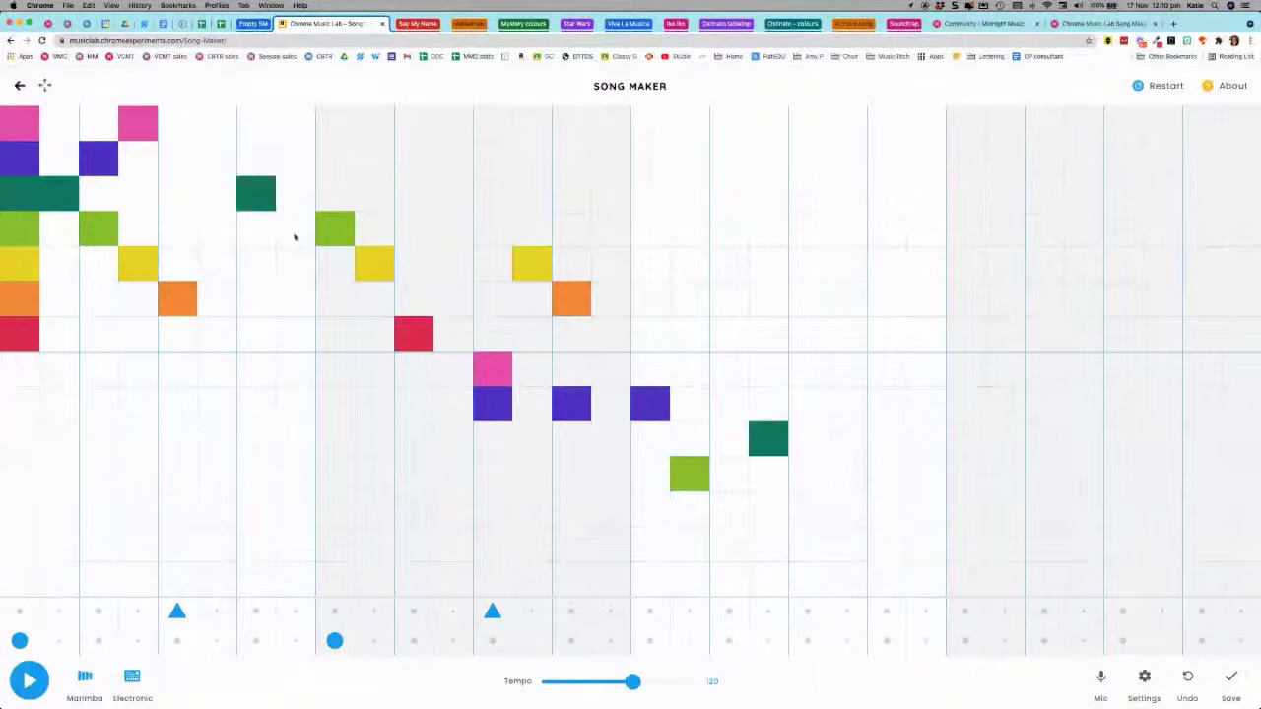
pyautogui.click(293, 233)
pyautogui.click(325, 174)
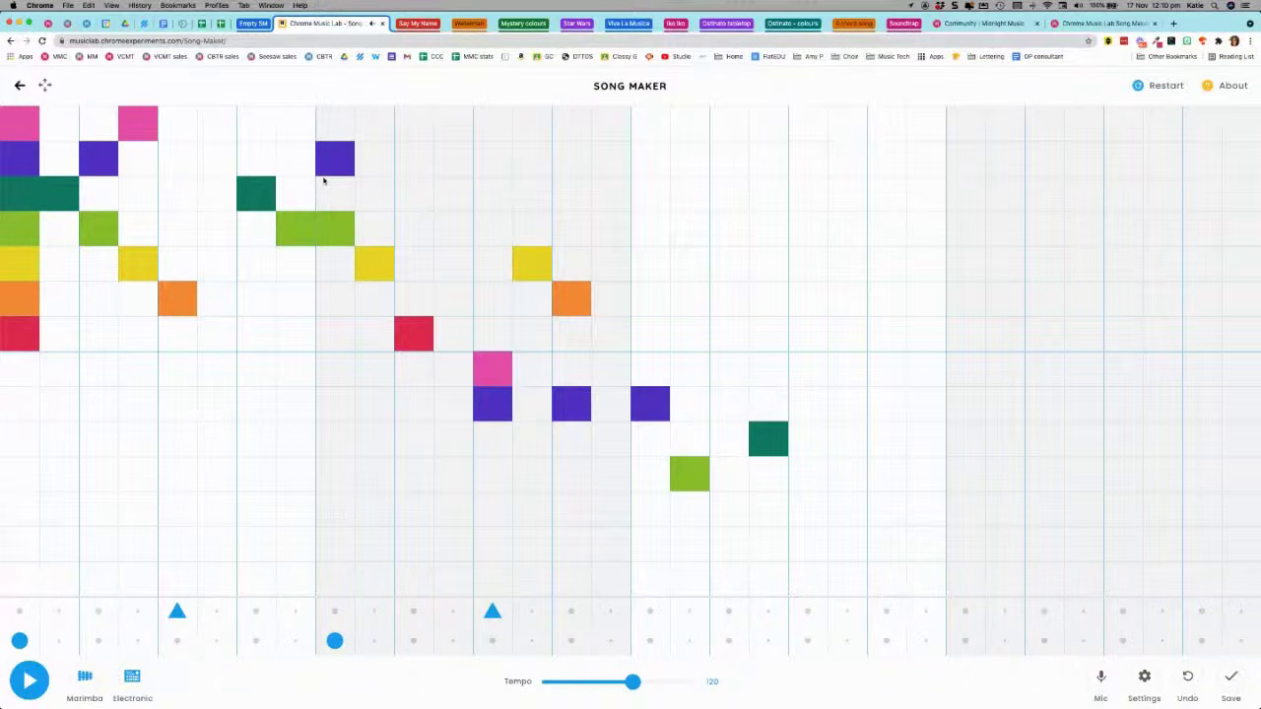
# - Add a green note on the second half of bar two's first beat
pyautogui.click(390, 205)
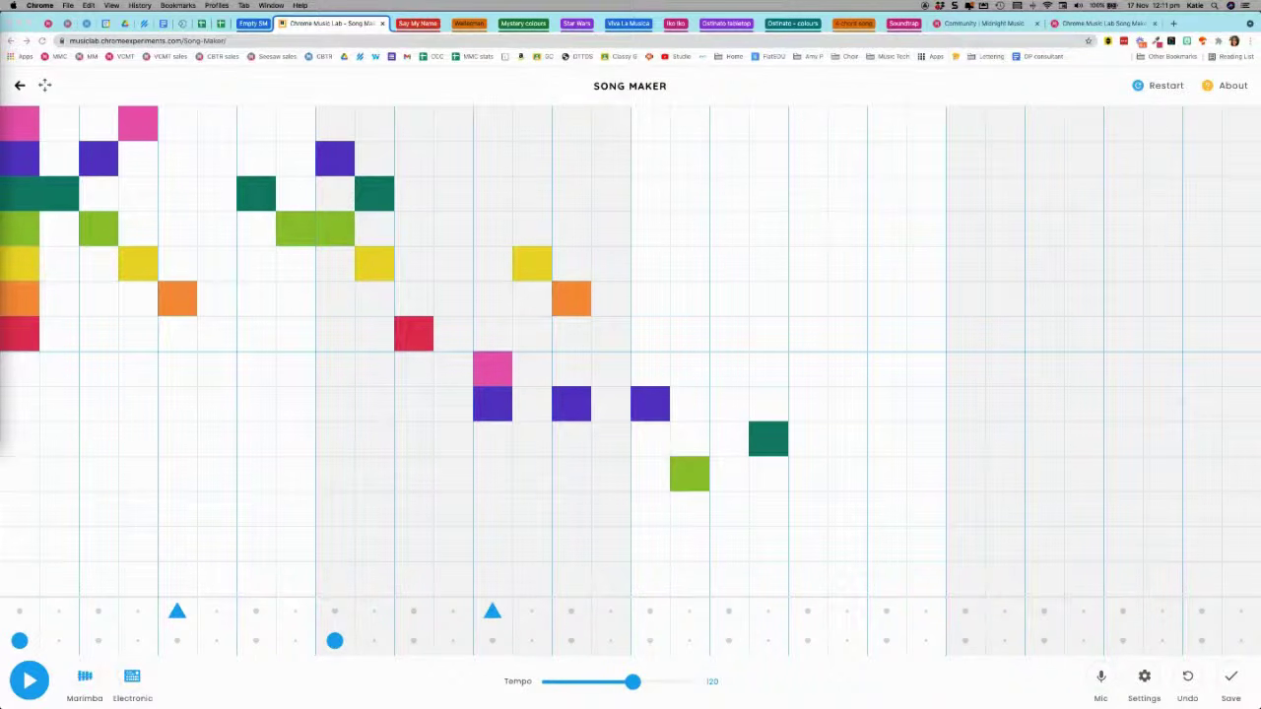
# - Close the free composition and open the blank song template in the Say My Name tab group
pyautogui.click(382, 23)
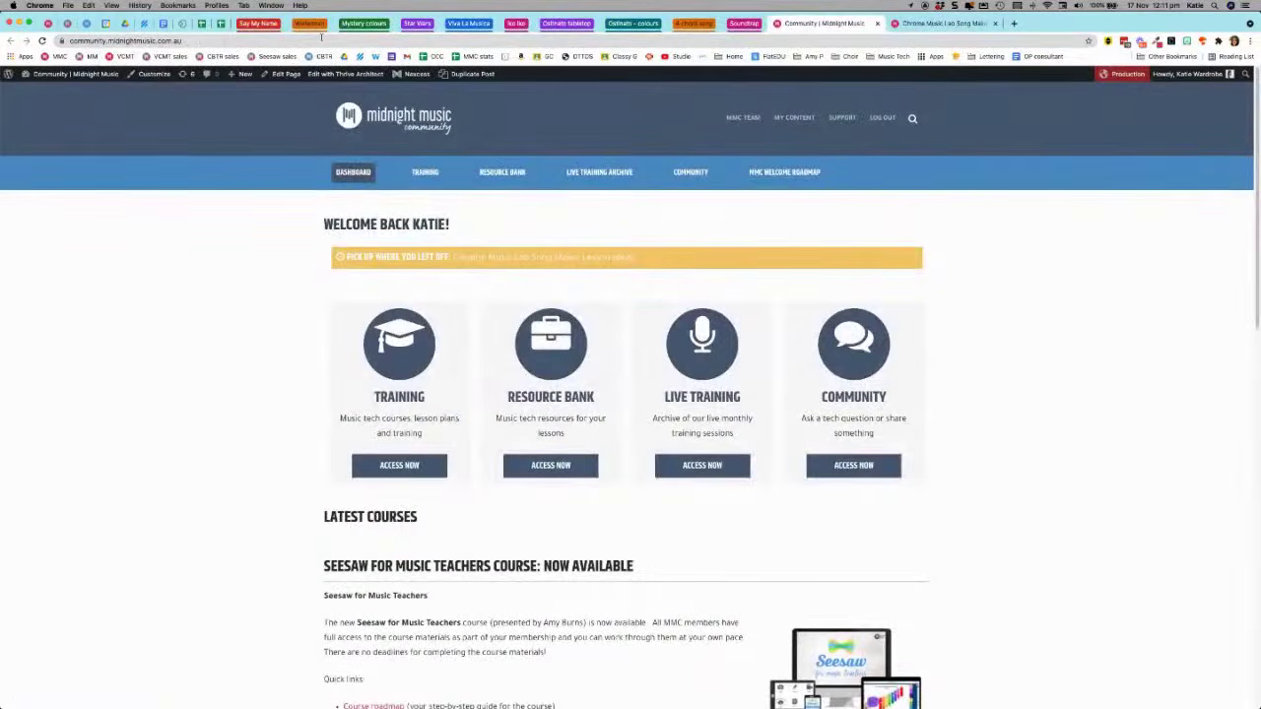
pyautogui.hotkey('ctrl', 'shift', 't')
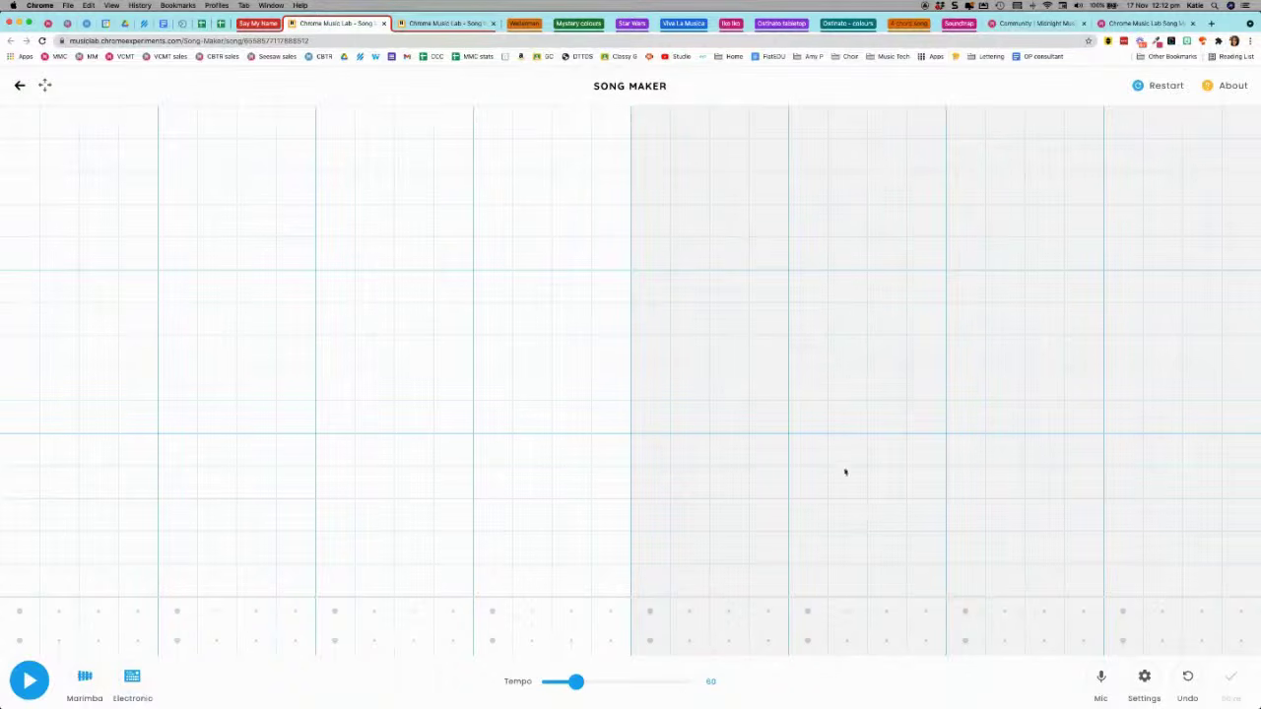
# - Place an ascending run of red, orange, yellow, green and purple notes from the start of bar one, and review the song settings
pyautogui.click(16, 420)
pyautogui.click(52, 383)
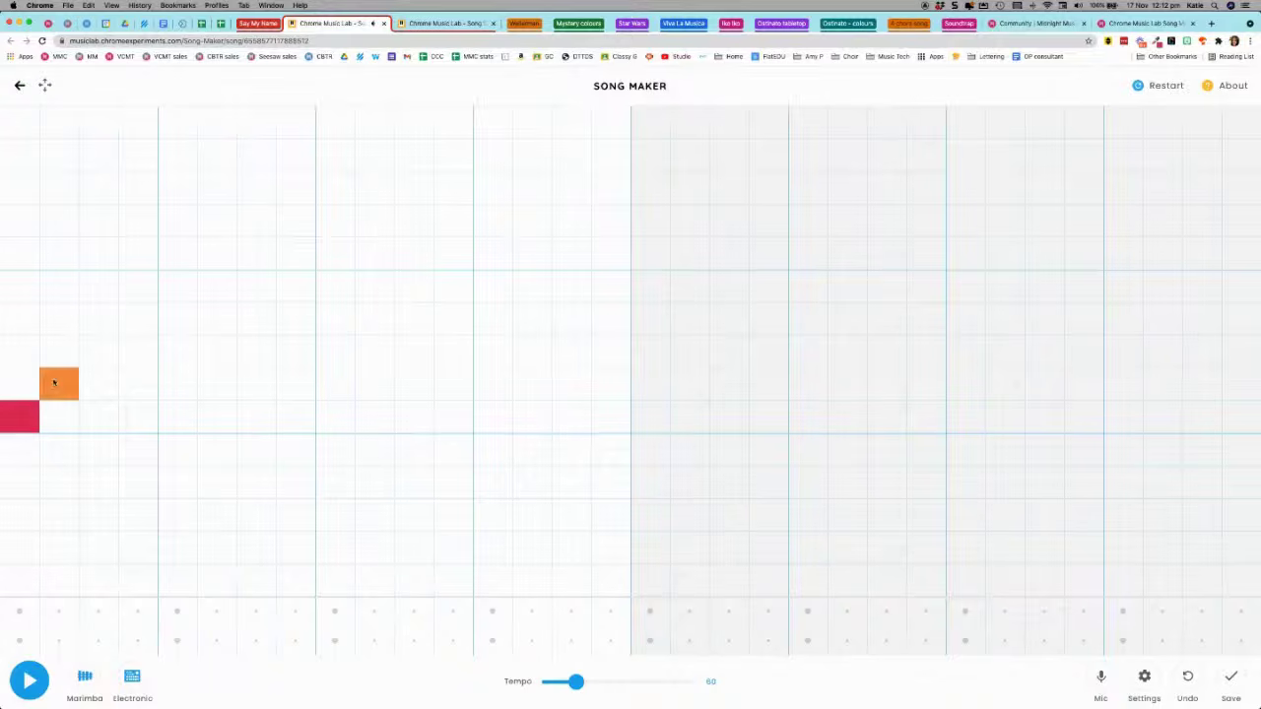
pyautogui.click(111, 356)
pyautogui.click(145, 318)
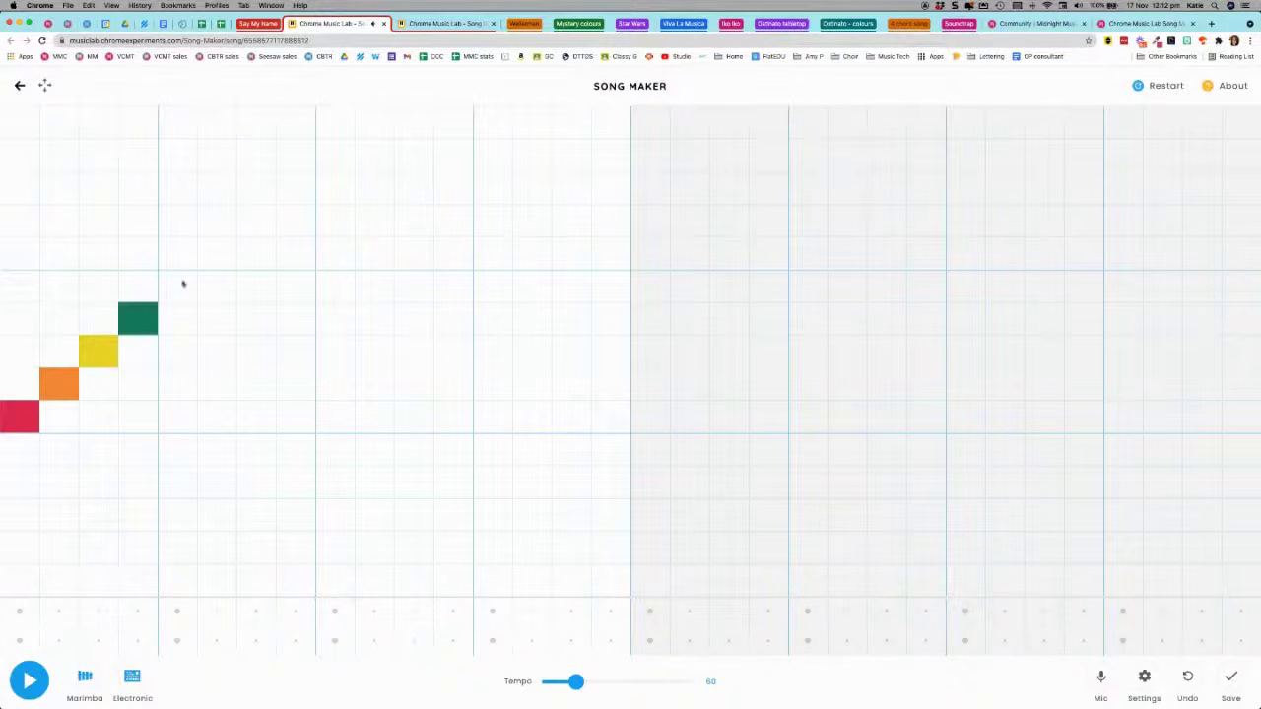
pyautogui.click(182, 285)
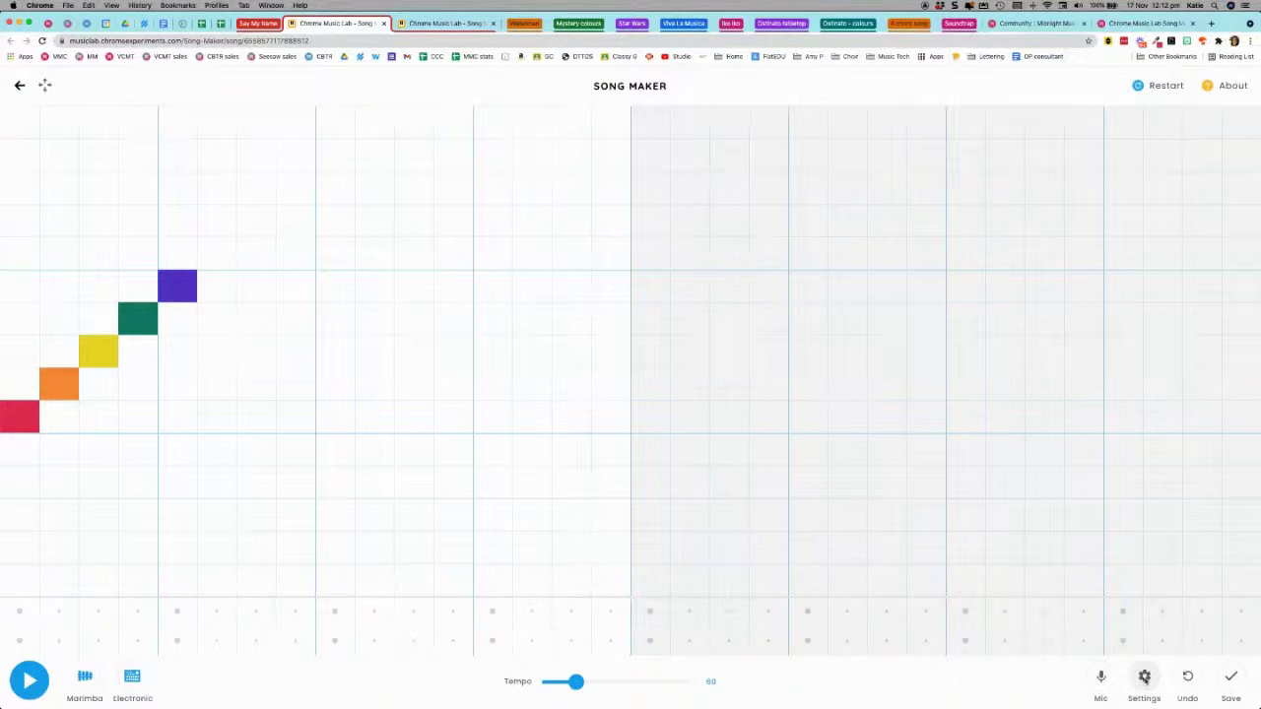
pyautogui.click(1144, 678)
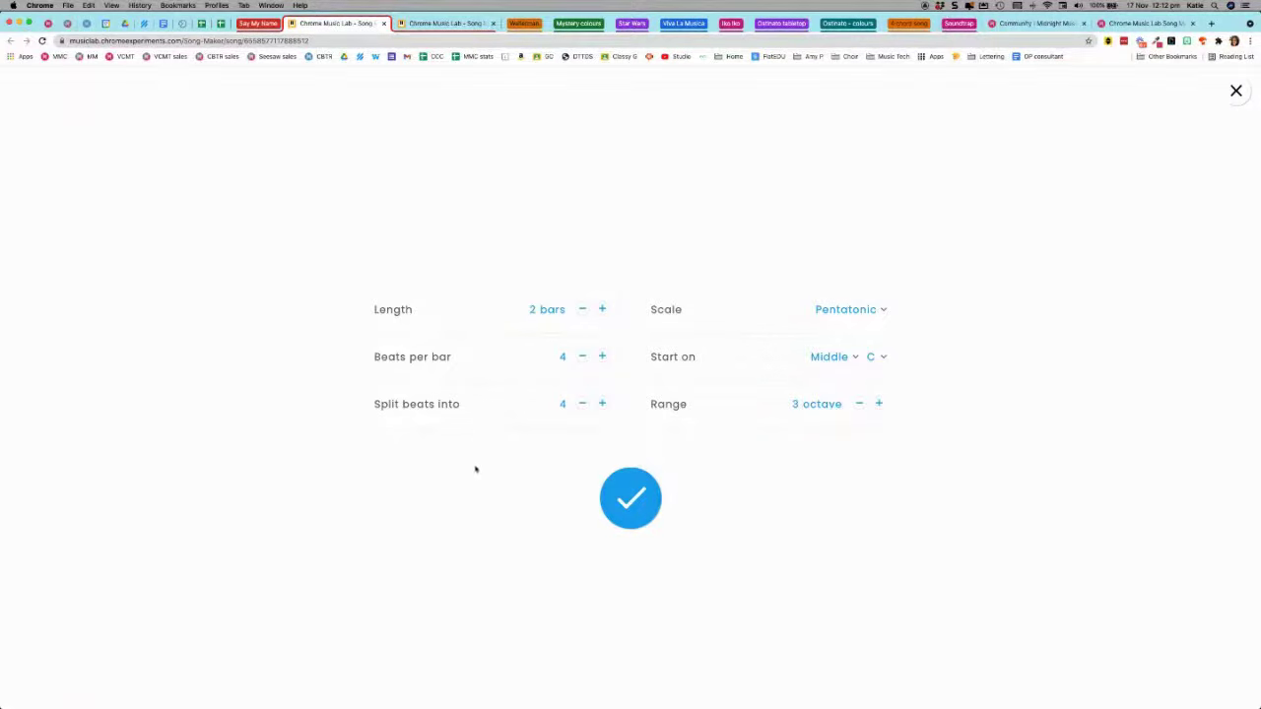
pyautogui.click(628, 503)
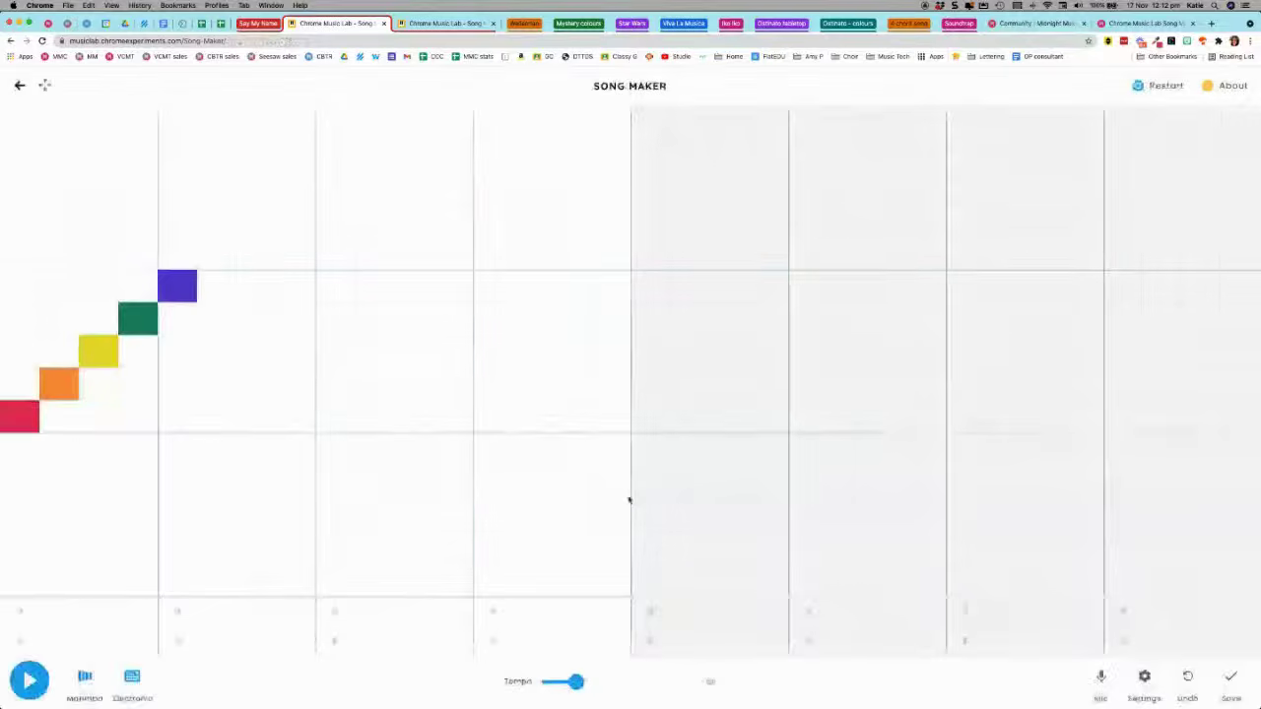
# - Erase the five ascending notes from purple down to red, leaving an empty grid
pyautogui.click(177, 288)
pyautogui.click(133, 330)
pyautogui.click(99, 351)
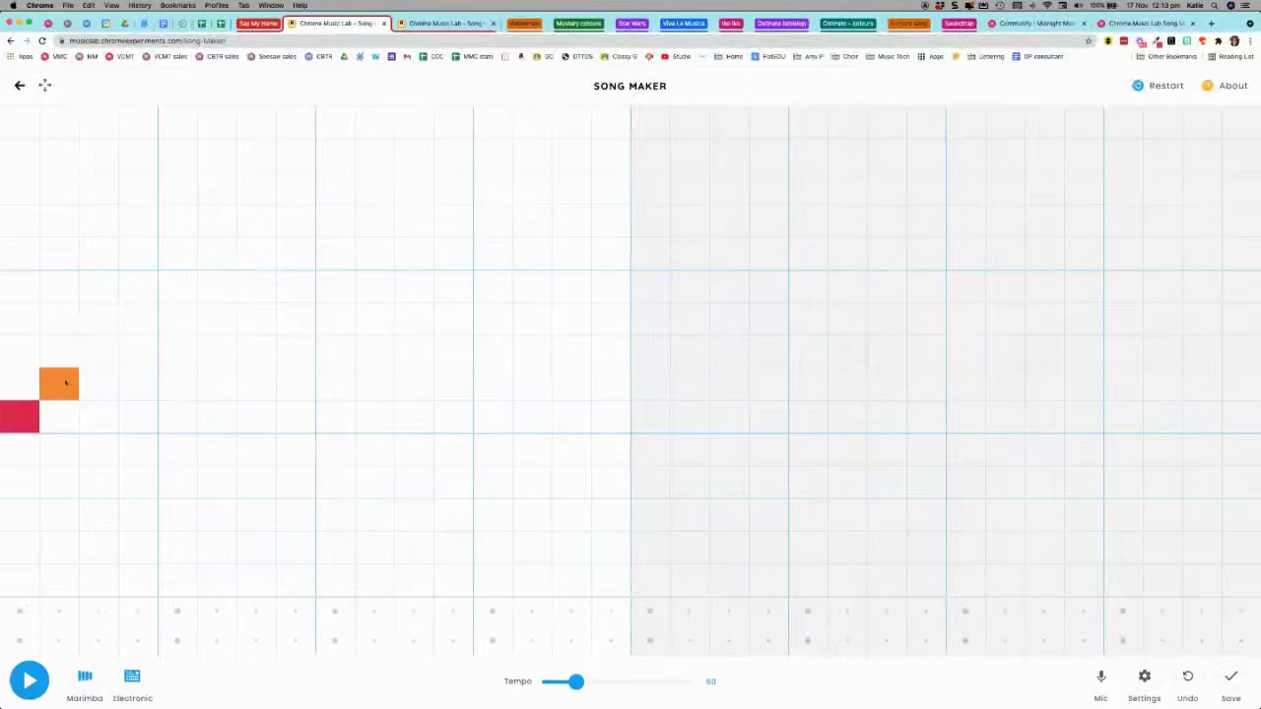
pyautogui.click(59, 385)
pyautogui.click(29, 421)
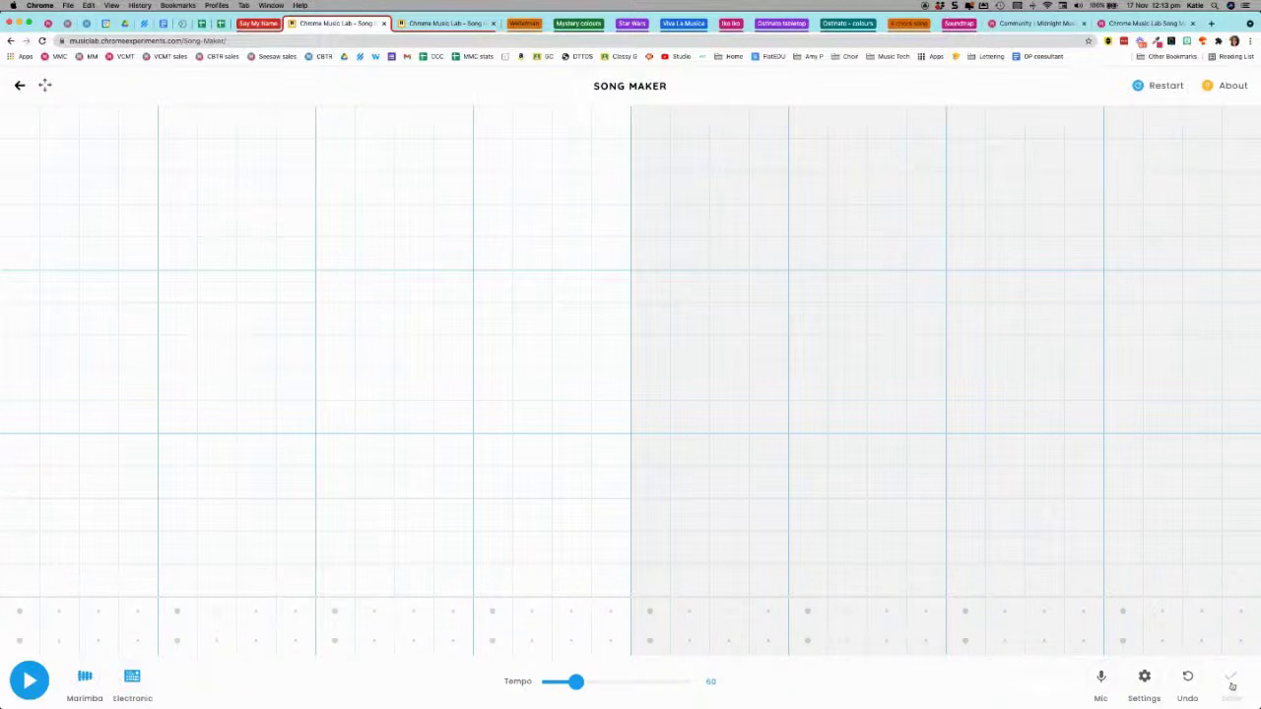
# - Reapply the song's existing settings and save the empty template to a link, closing the saved-link page
pyautogui.click(1143, 678)
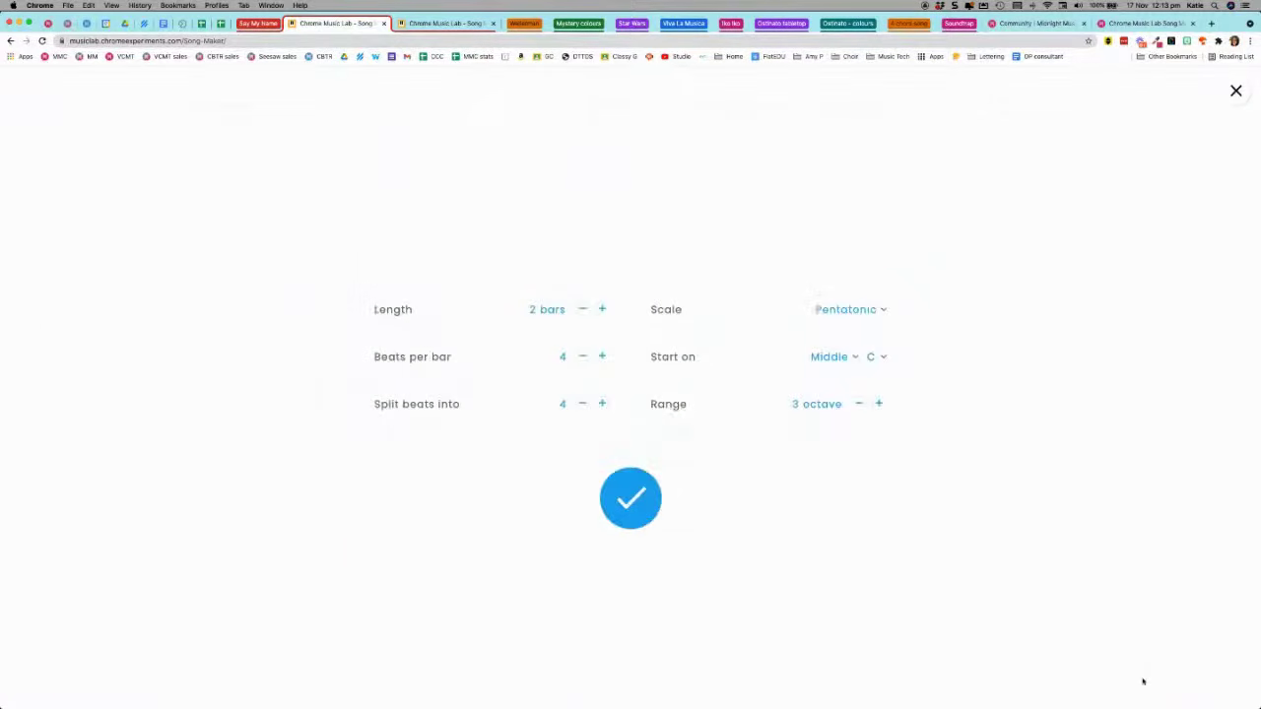
pyautogui.click(630, 504)
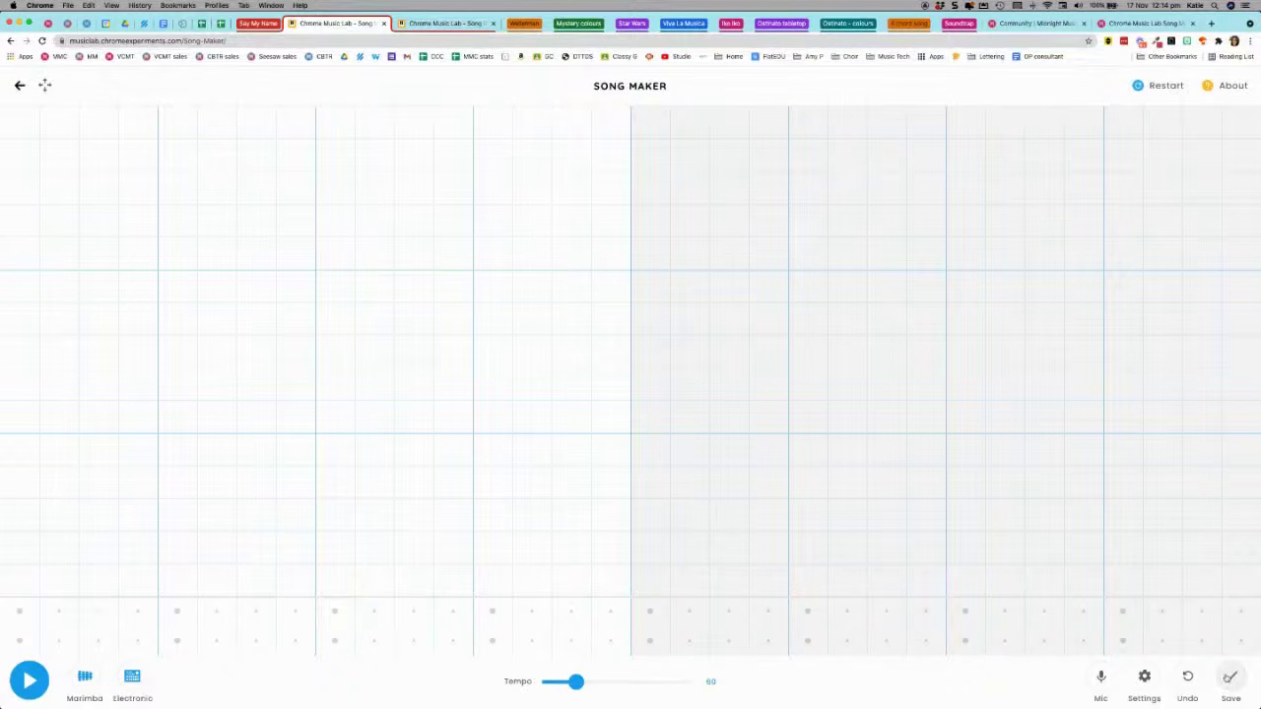
pyautogui.click(1231, 679)
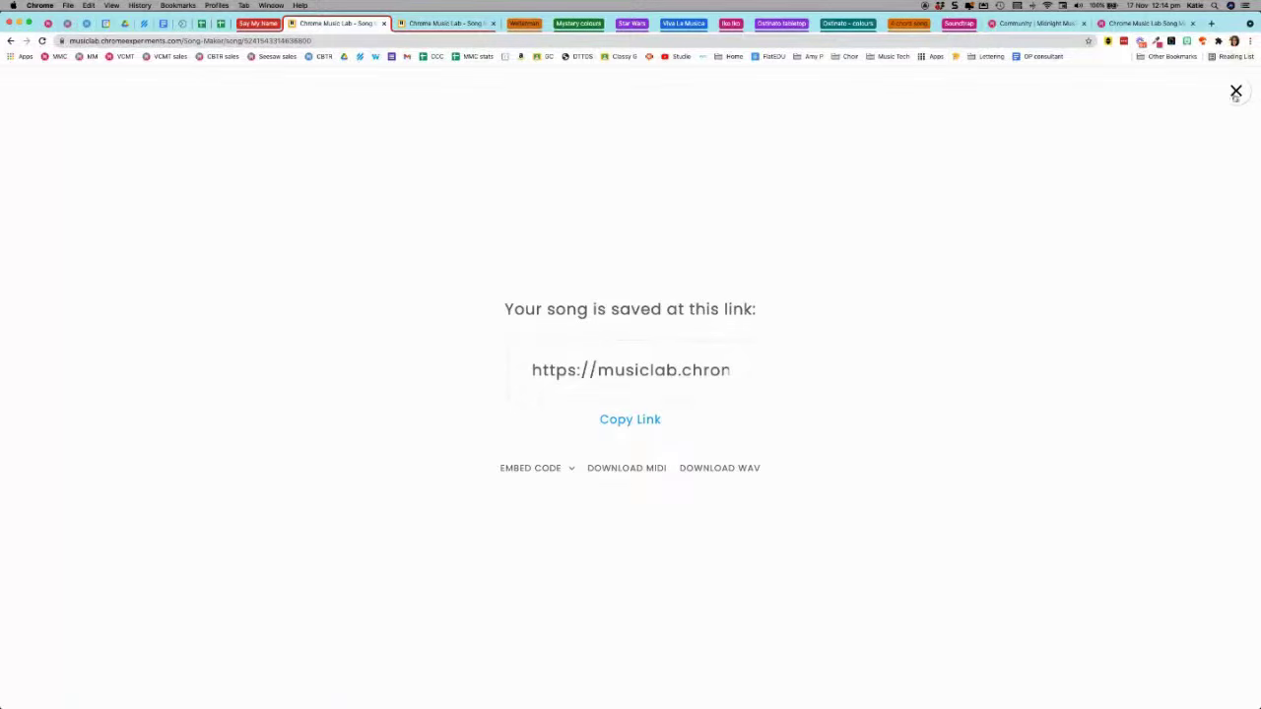
pyautogui.press('Escape')
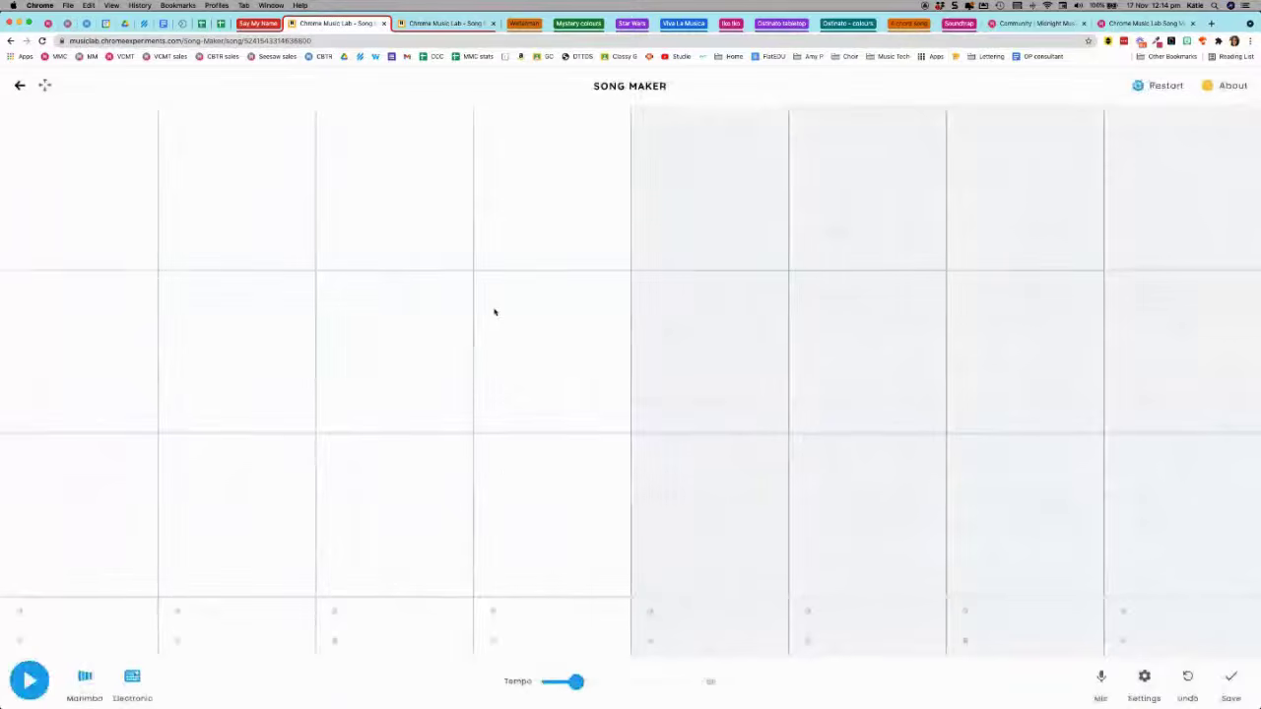
# - Draw the letter K across the four cells of beat one, using the top five note rows from purple down to red
pyautogui.moveTo(20, 120); pyautogui.dragTo(18, 258)
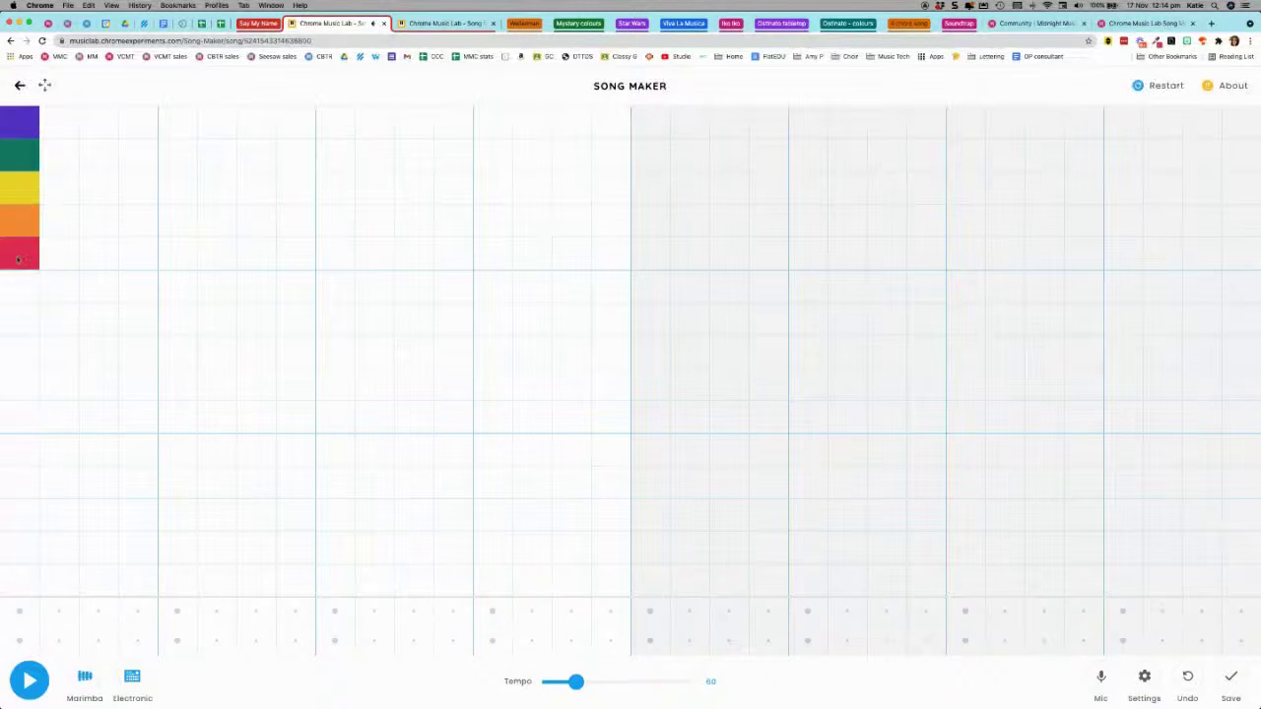
pyautogui.click(150, 122)
pyautogui.click(91, 163)
pyautogui.click(61, 193)
pyautogui.click(100, 218)
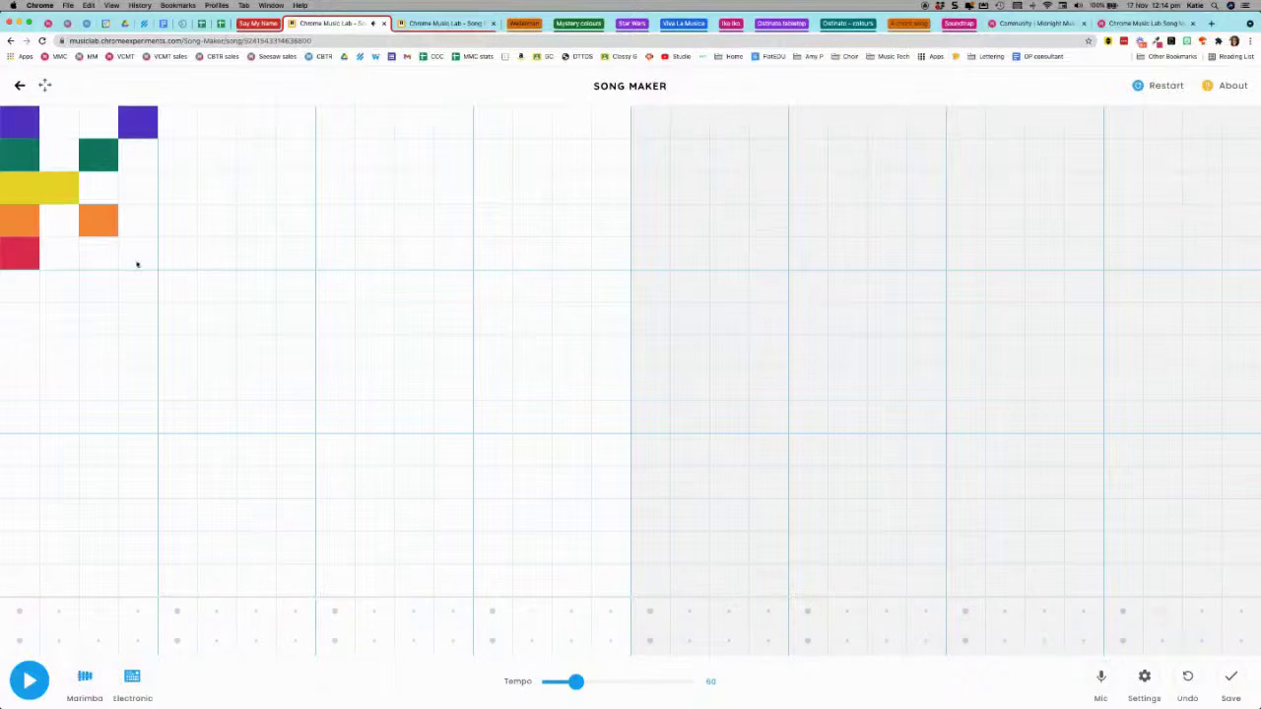
pyautogui.click(130, 256)
# - Draw a lowercase a in beat two from yellow, orange and red notes, with a green note above and a purple tail below
pyautogui.moveTo(289, 191)
pyautogui.mouseDown()
pyautogui.moveTo(223, 180)
pyautogui.moveTo(215, 247)
pyautogui.moveTo(305, 248)
pyautogui.mouseUp()
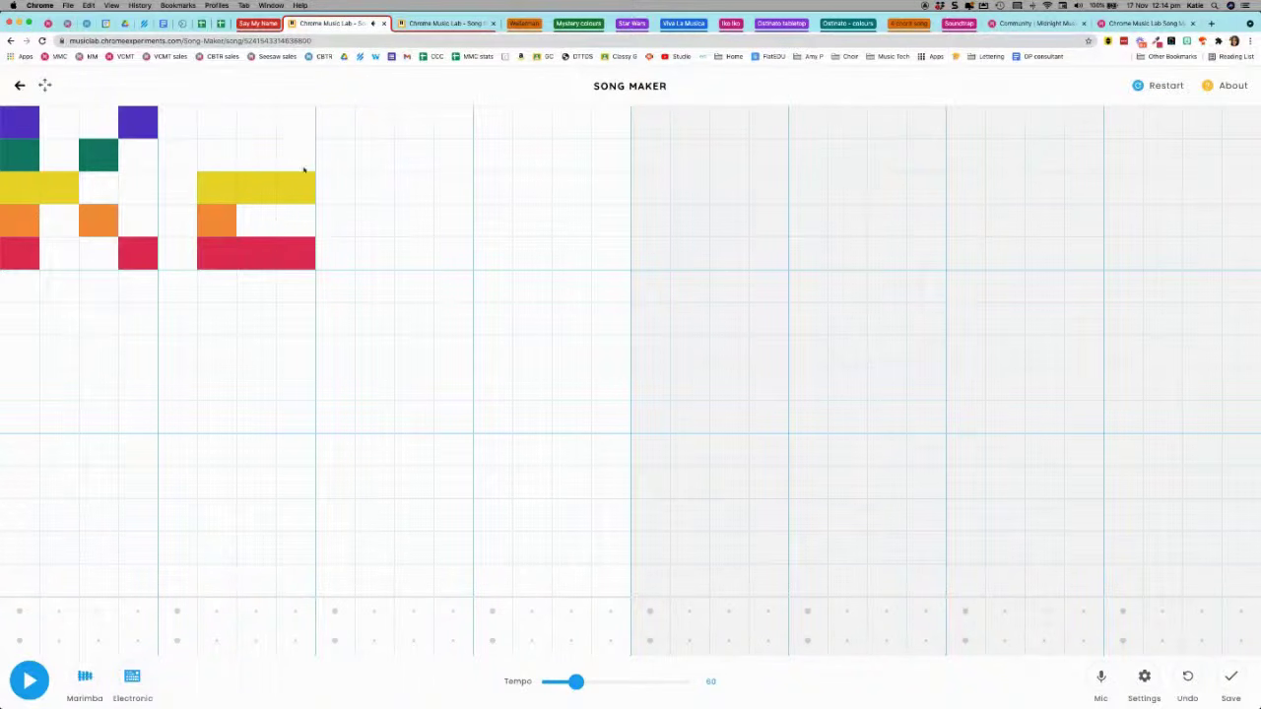
pyautogui.click(301, 158)
pyautogui.click(299, 218)
pyautogui.click(296, 287)
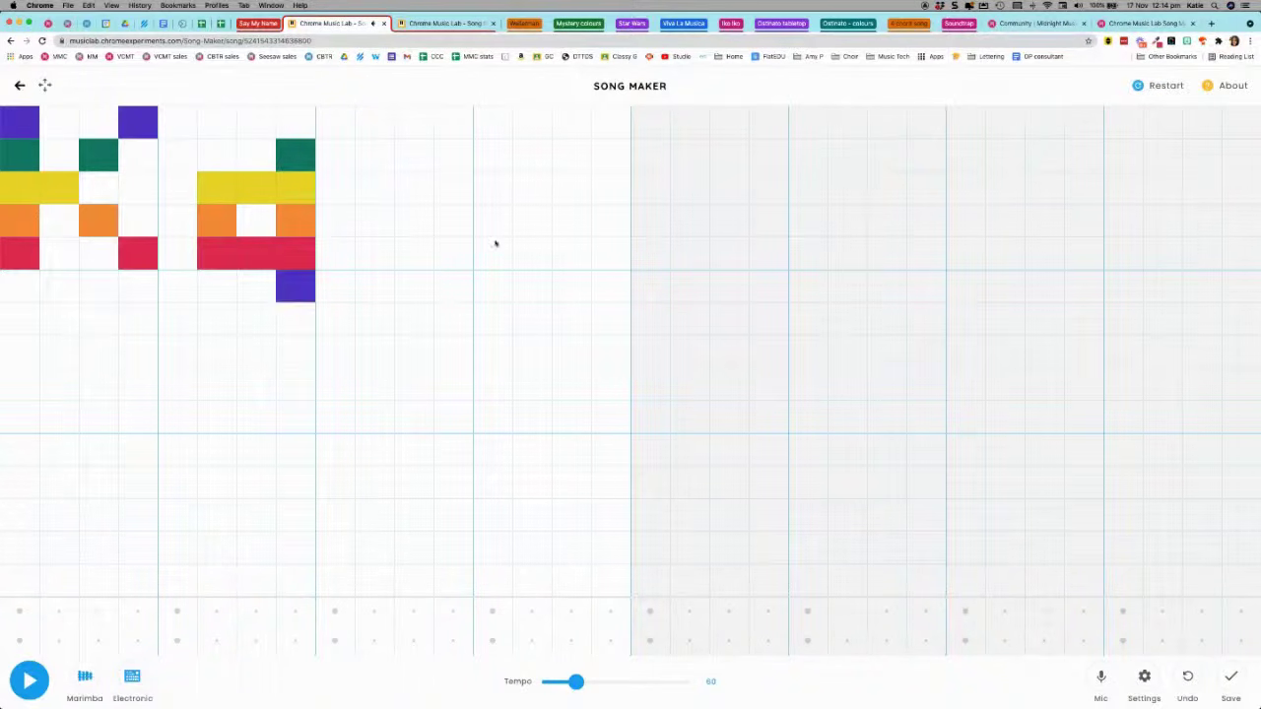
# - Draw a t at the start of beat four: a six-note column beginning on green, with a yellow crossbar one cell to each side
pyautogui.moveTo(493, 148); pyautogui.dragTo(492, 321)
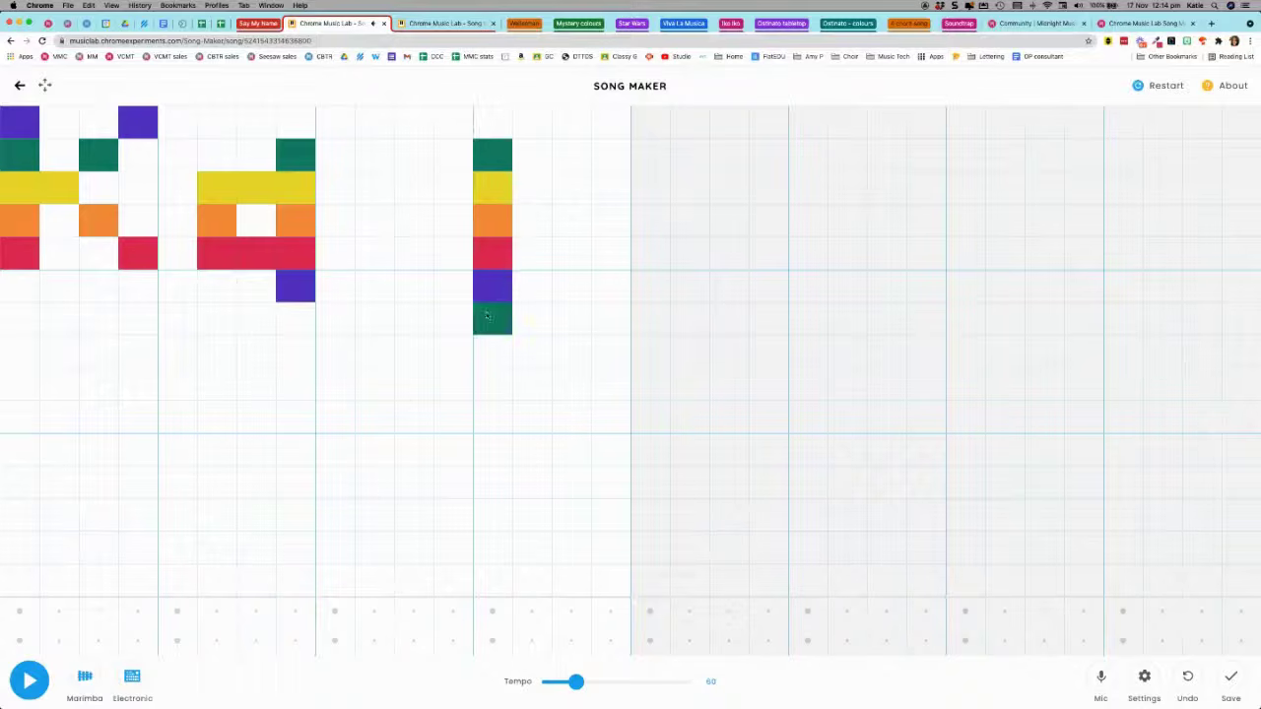
pyautogui.click(438, 187)
pyautogui.click(541, 194)
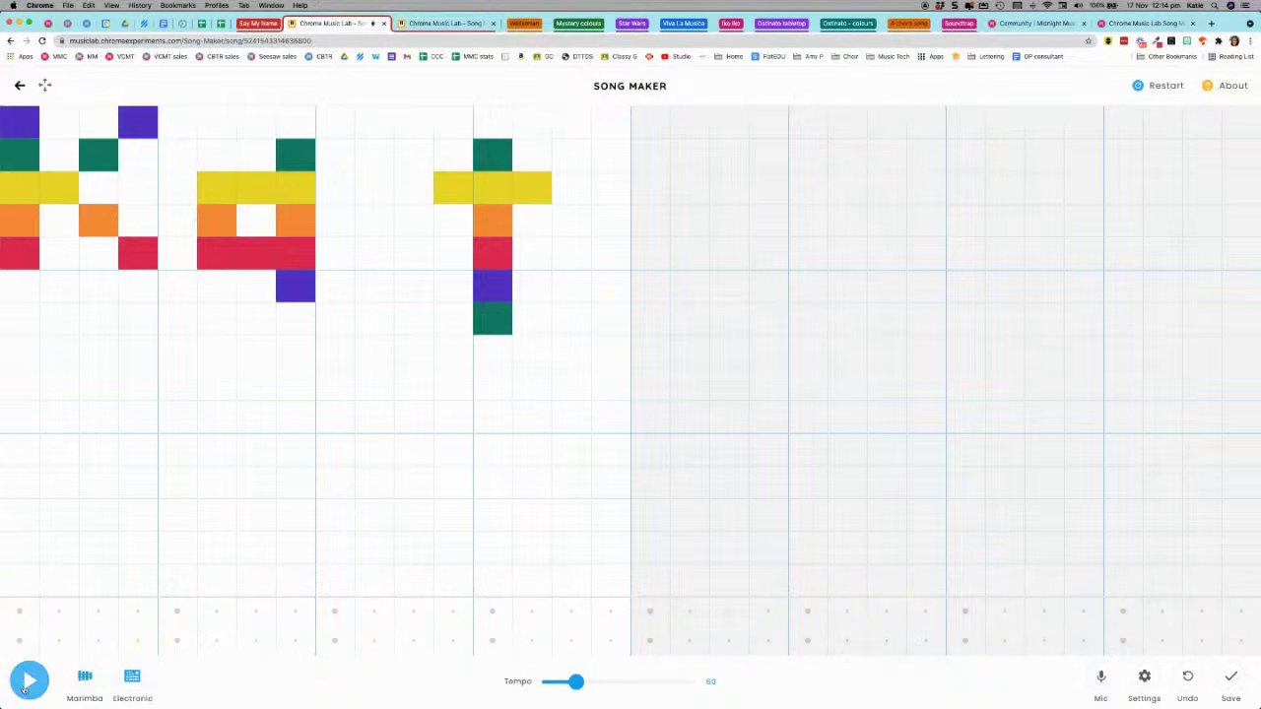
# - Play back the drawn letters and stop the playback
pyautogui.click(28, 686)
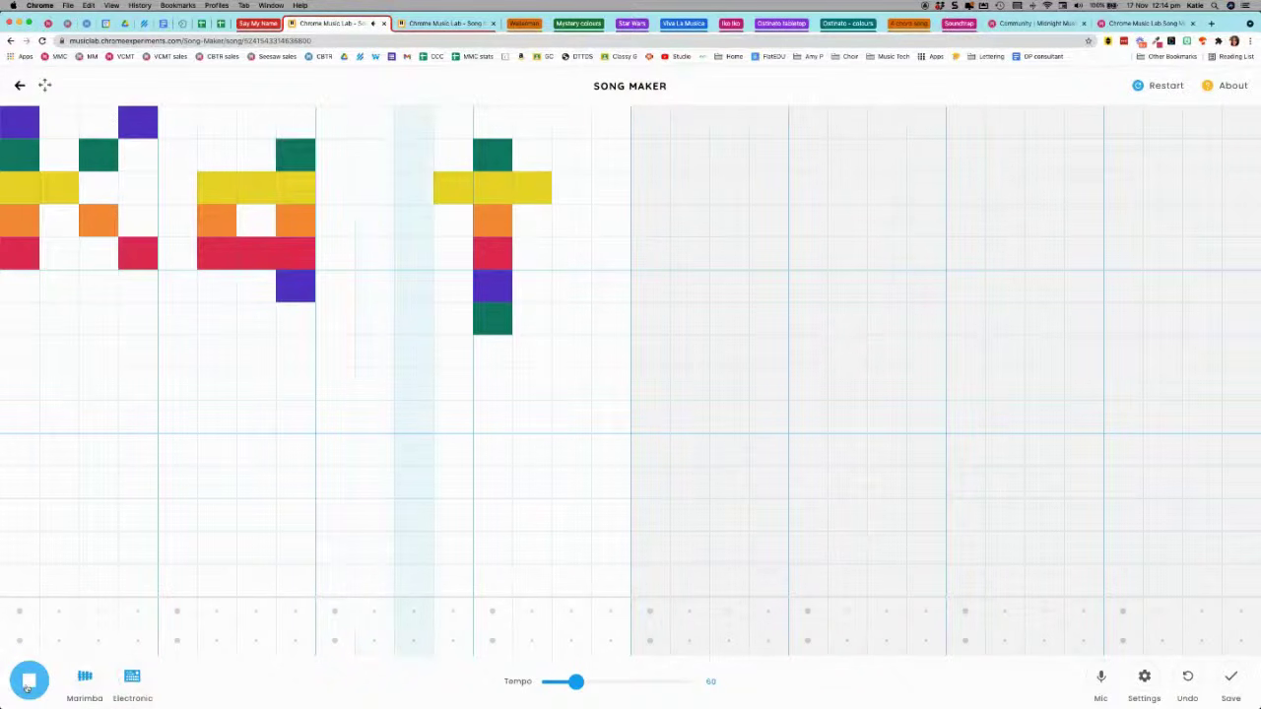
pyautogui.click(27, 686)
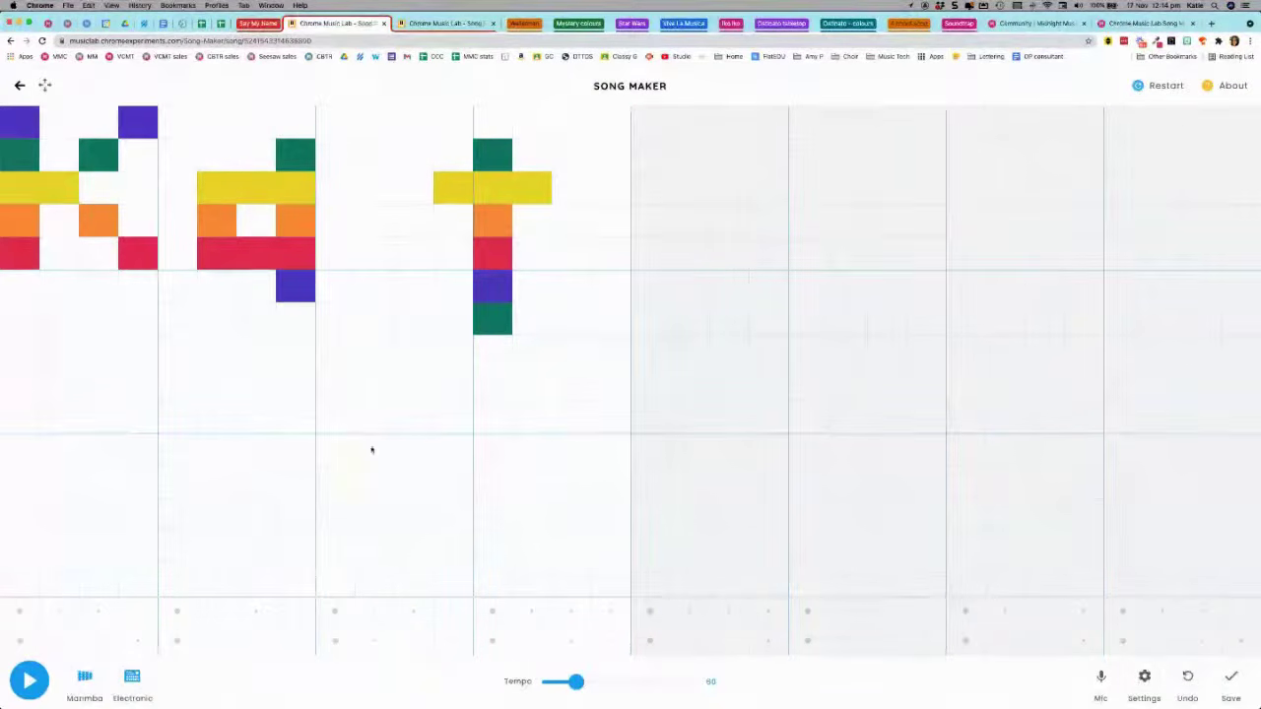
# - Open the finished name song with its bass notes and percussion, and play it through before stopping
pyautogui.click(438, 24)
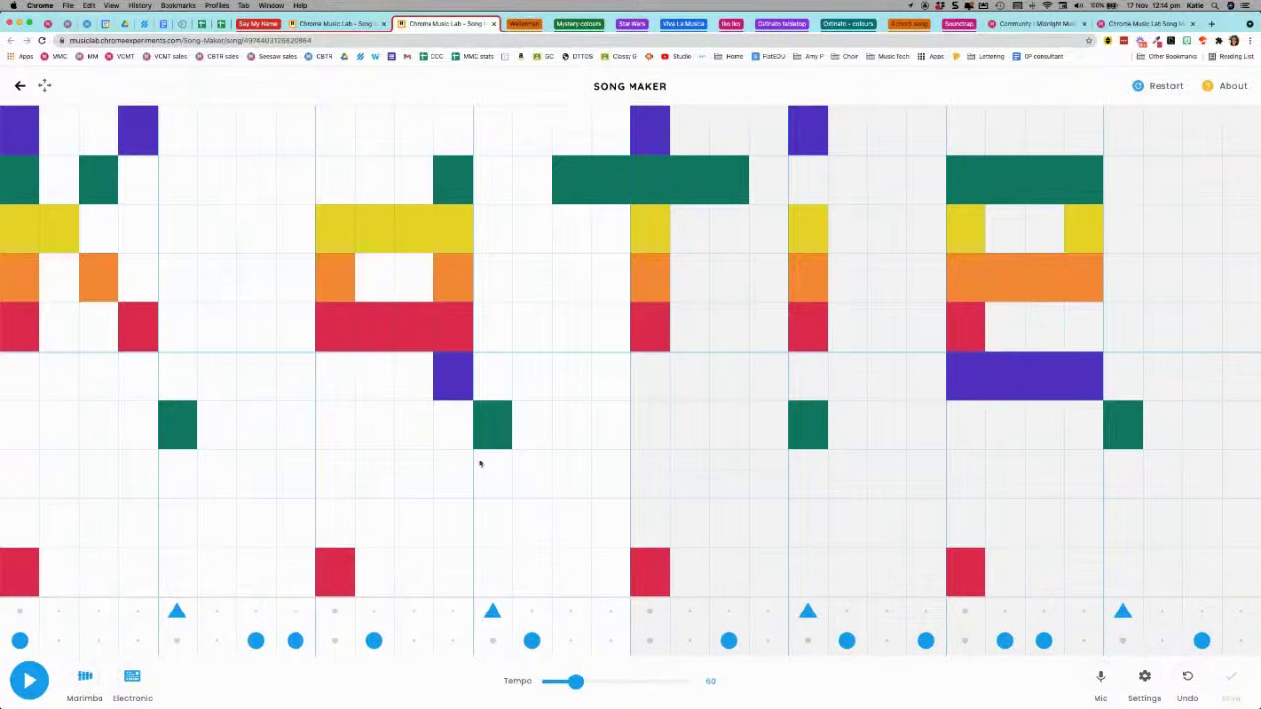
pyautogui.click(30, 682)
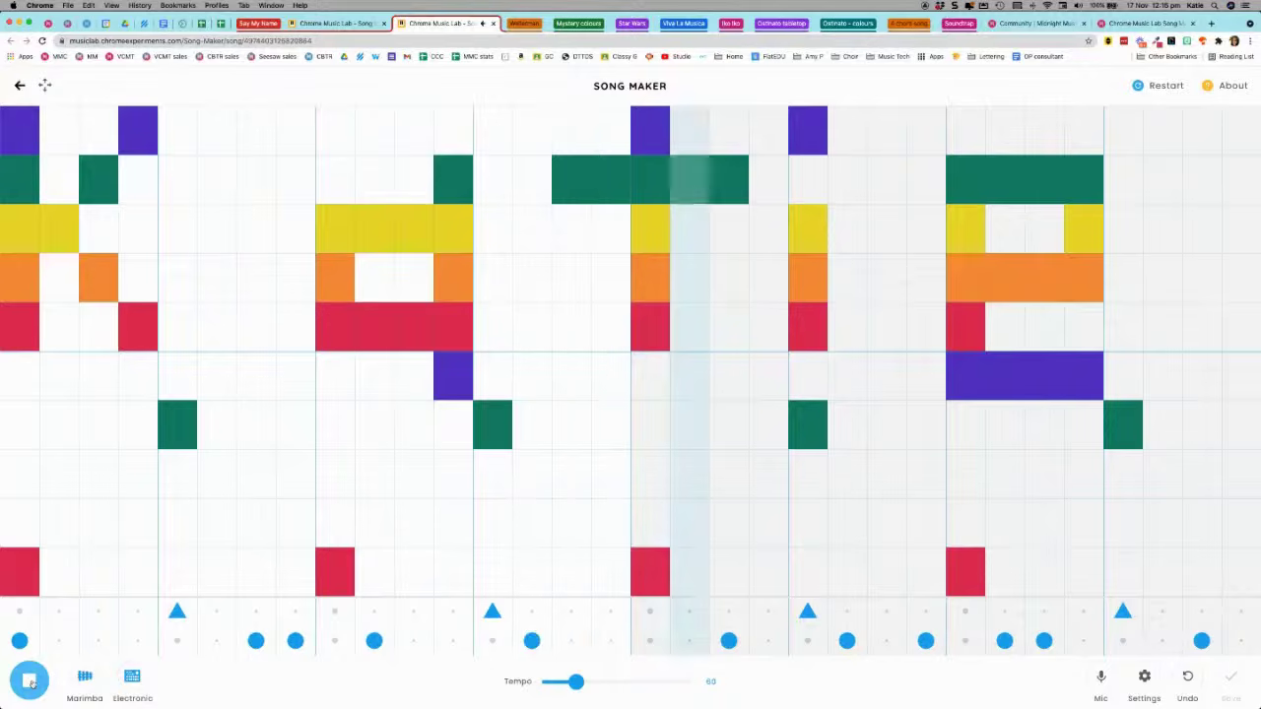
pyautogui.click(29, 680)
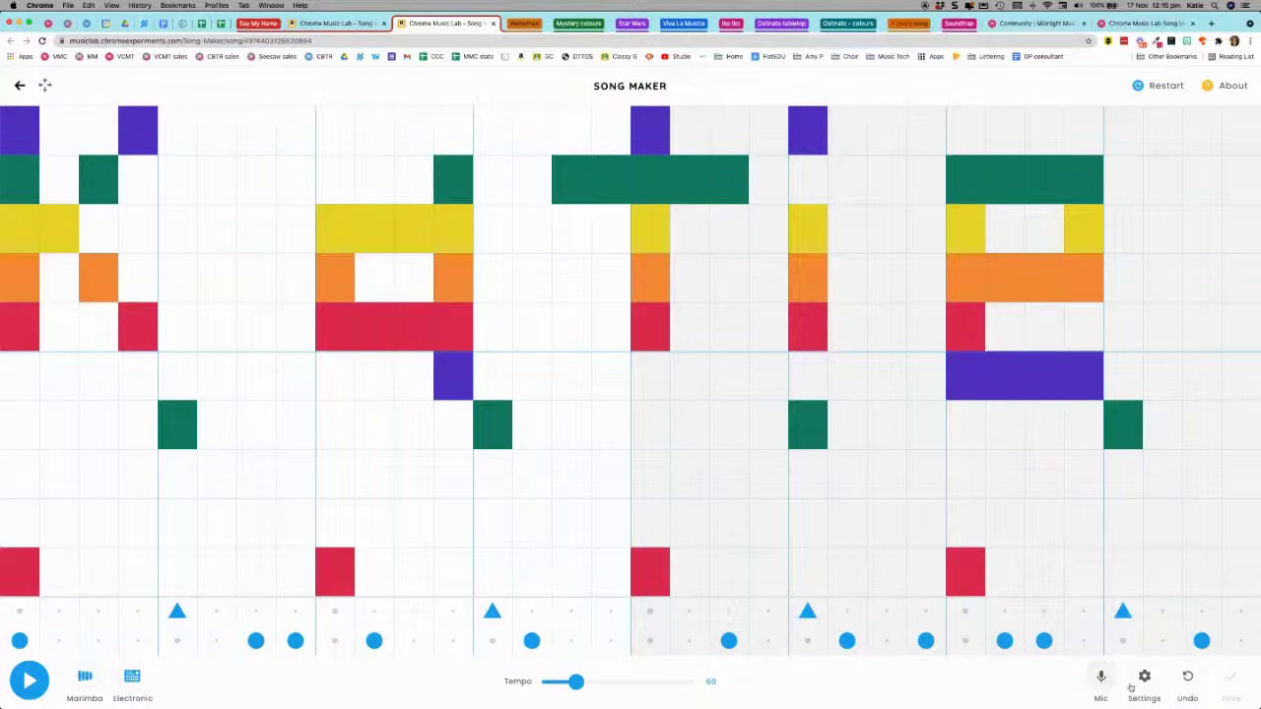
# - Add and remove a note near the end of bar two to enable saving, and save the name song
pyautogui.click(1185, 581)
pyautogui.click(1185, 581)
pyautogui.click(1228, 683)
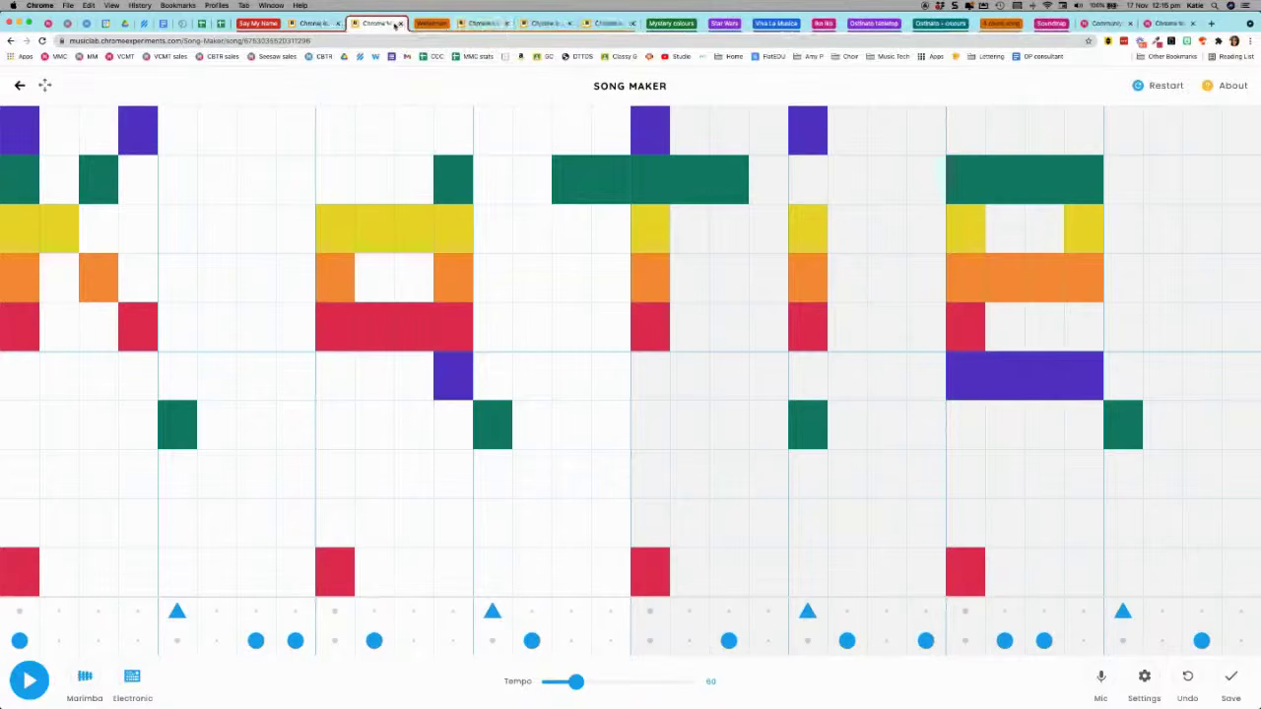
# - Close the two name-drawing songs and switch to the Keynote webinar presentation
pyautogui.click(398, 23)
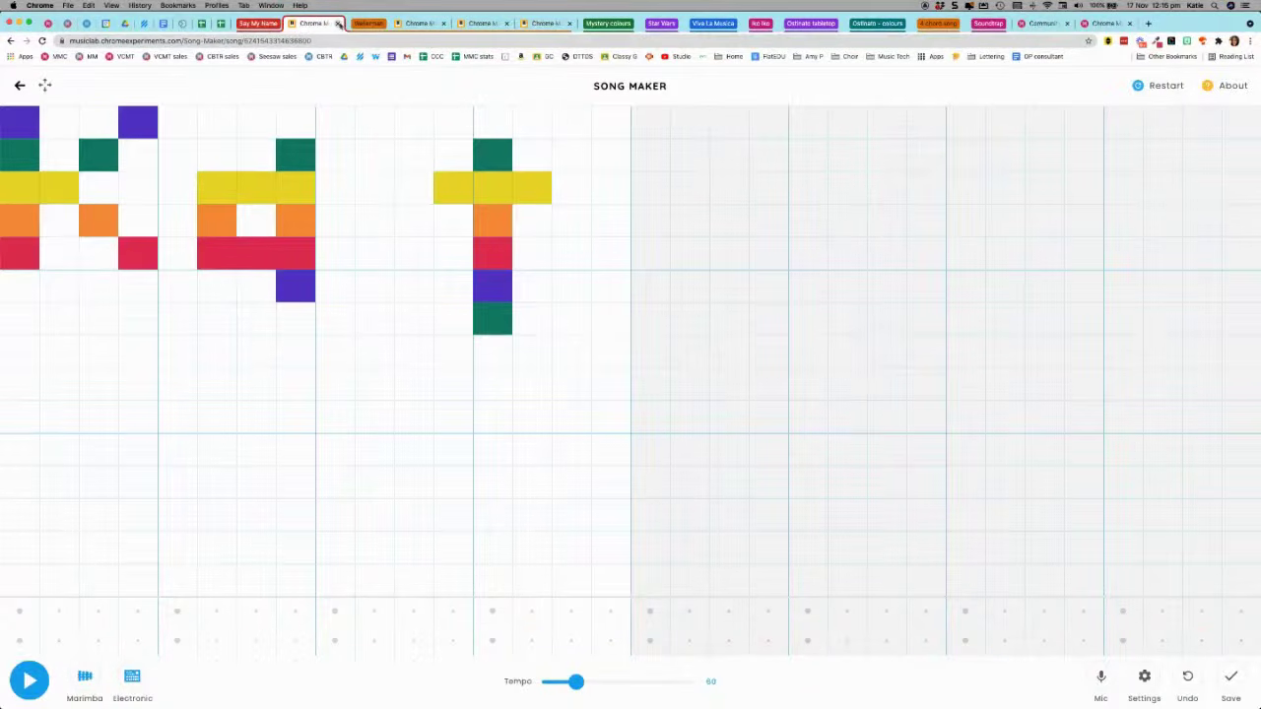
pyautogui.click(338, 23)
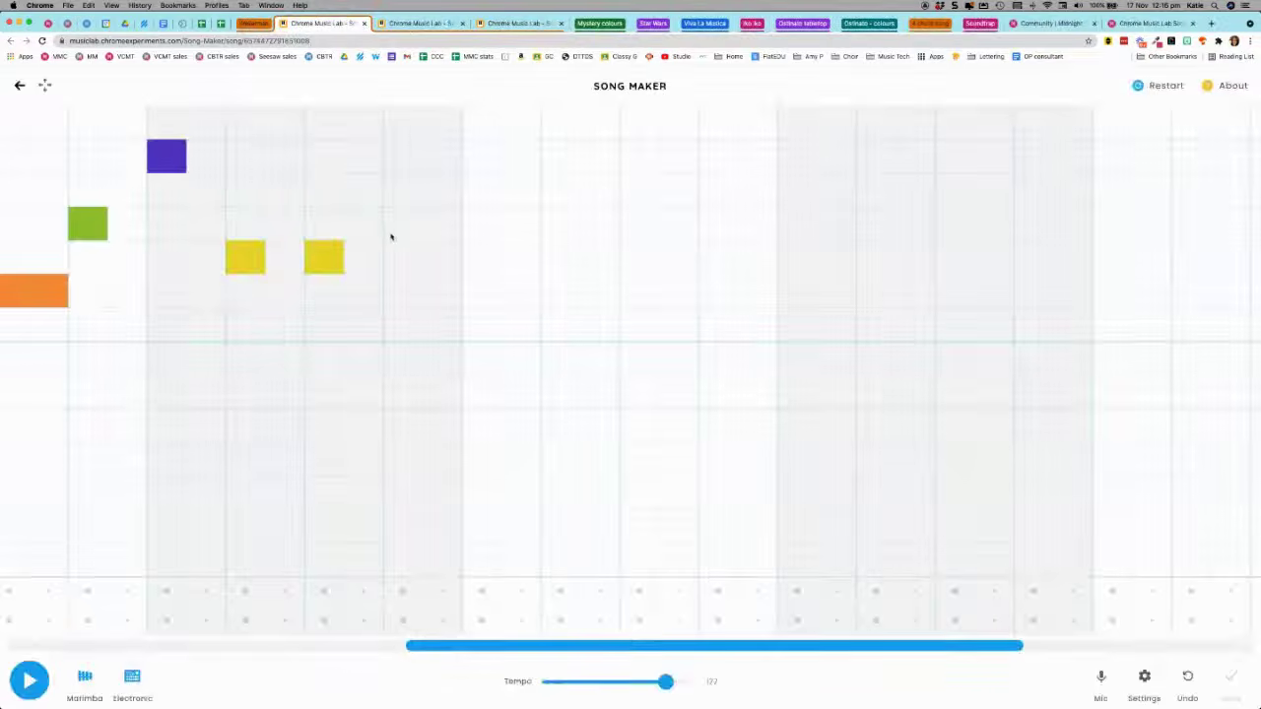
pyautogui.press('super+Tab')
pyautogui.press('super+Tab')
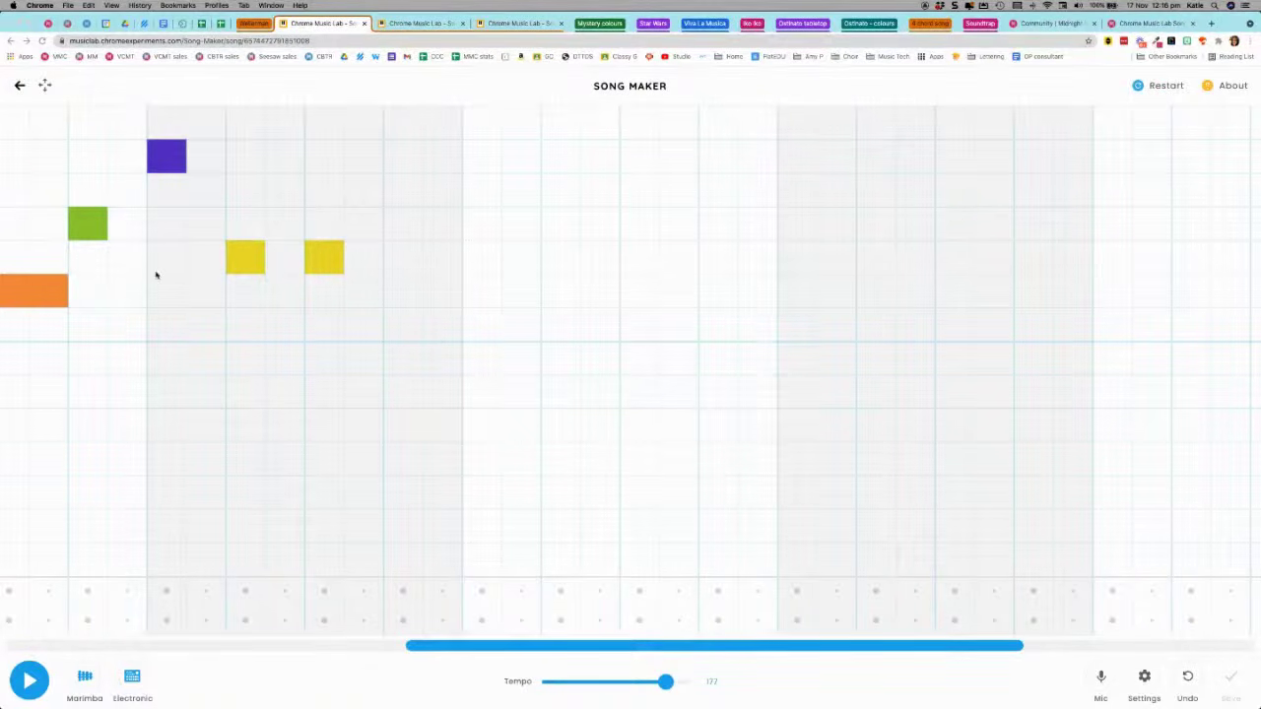
pyautogui.press('super+Tab')
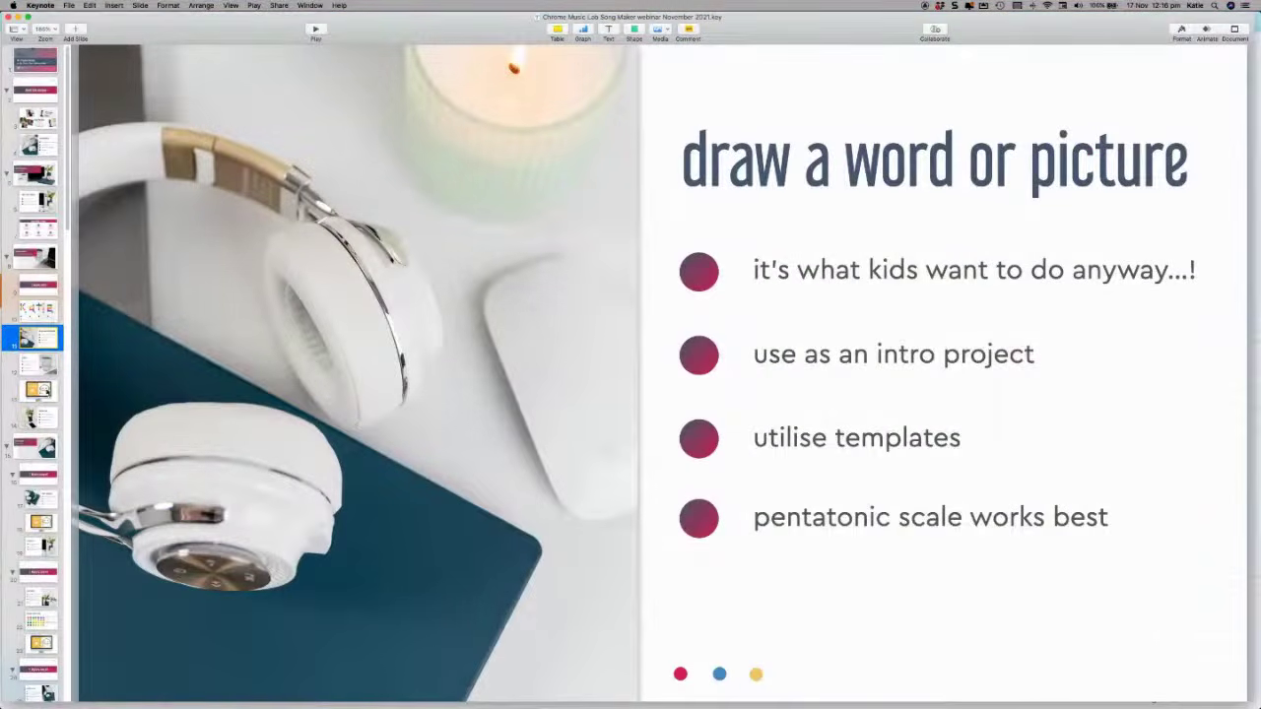
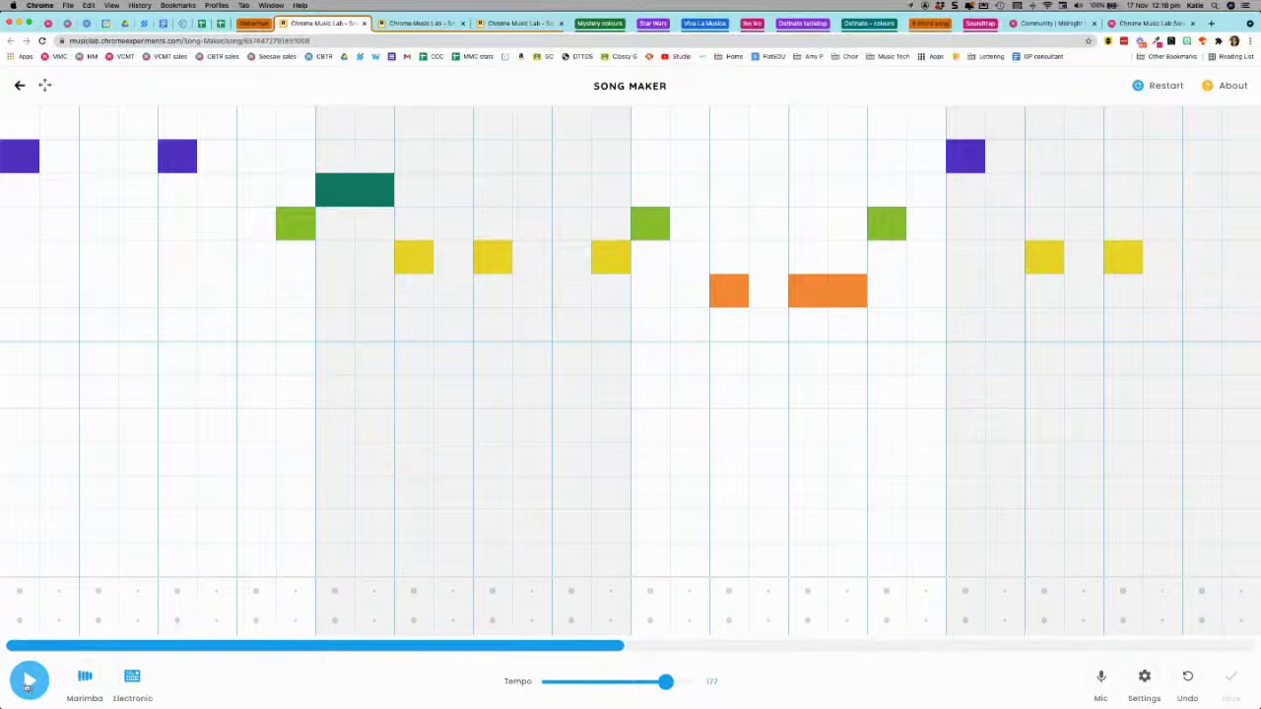
# - Play the first Wellerman melody from its beginning, and open the second Wellerman song and play it
pyautogui.click(29, 680)
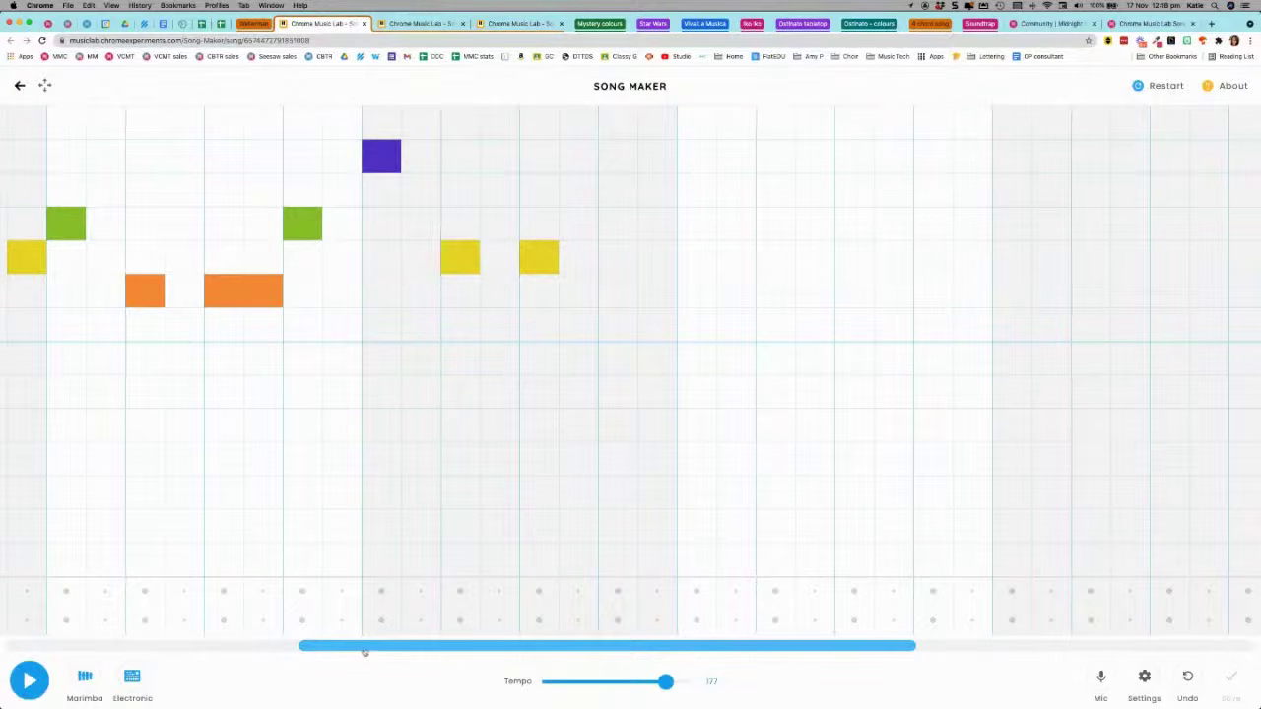
pyautogui.moveTo(364, 654); pyautogui.dragTo(2, 636)
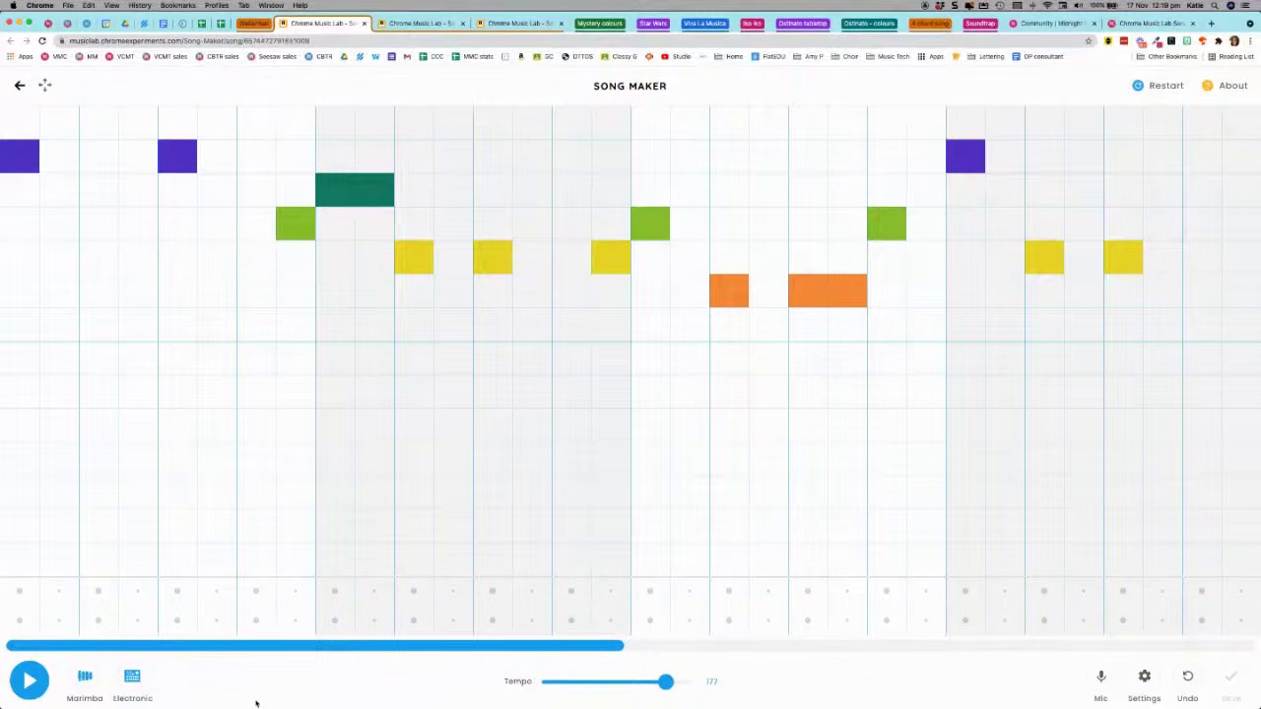
pyautogui.click(418, 23)
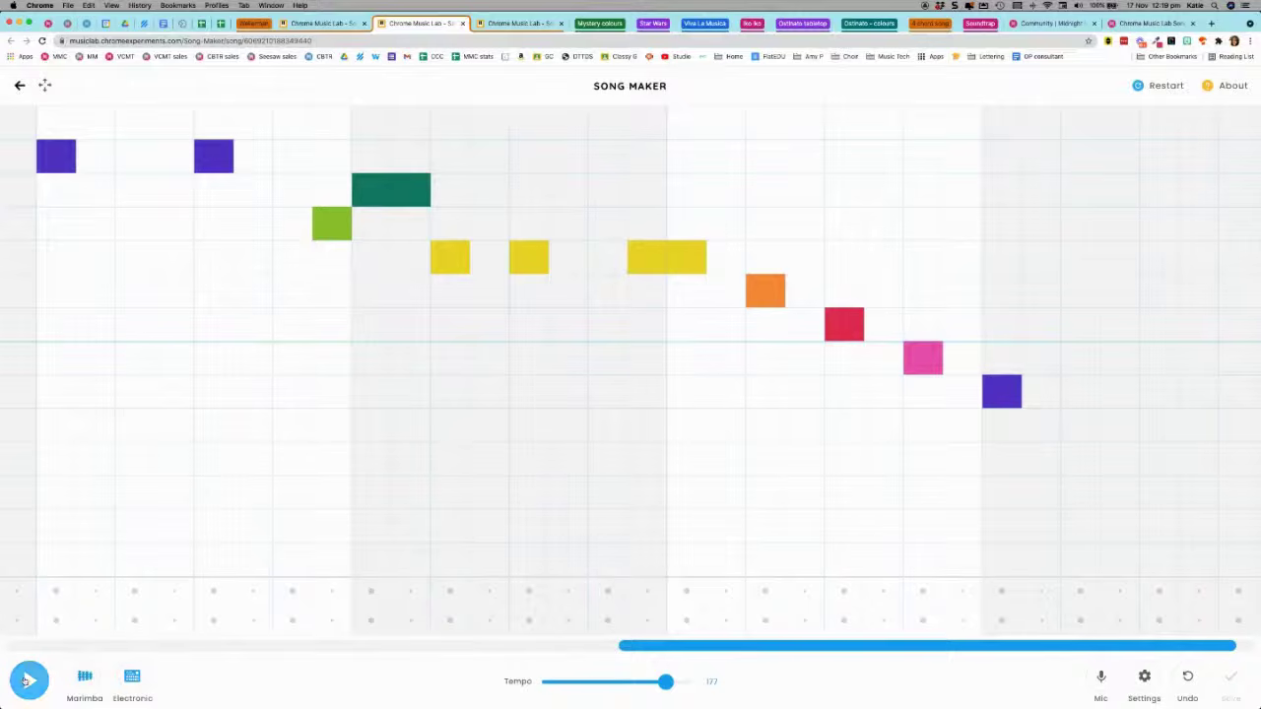
pyautogui.click(26, 679)
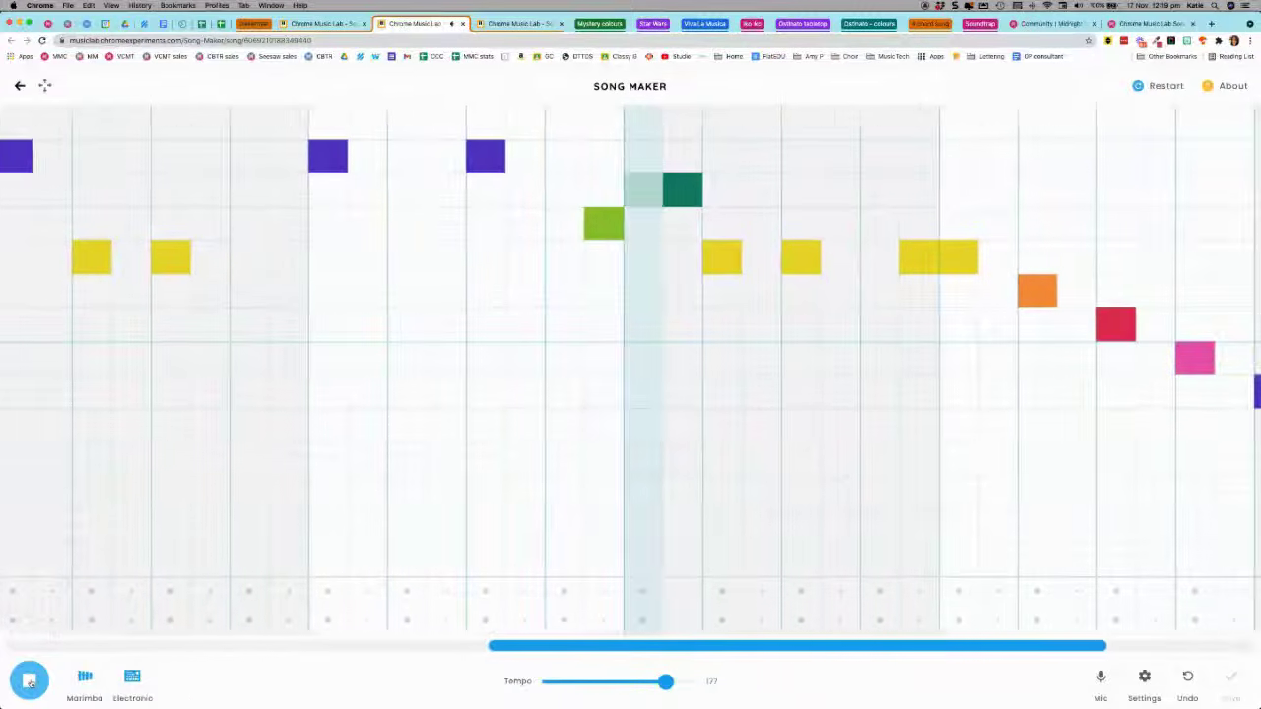
# - Stop the second Wellerman song, open the third one with chords and percussion, and play it from its beginning before stopping
pyautogui.click(30, 682)
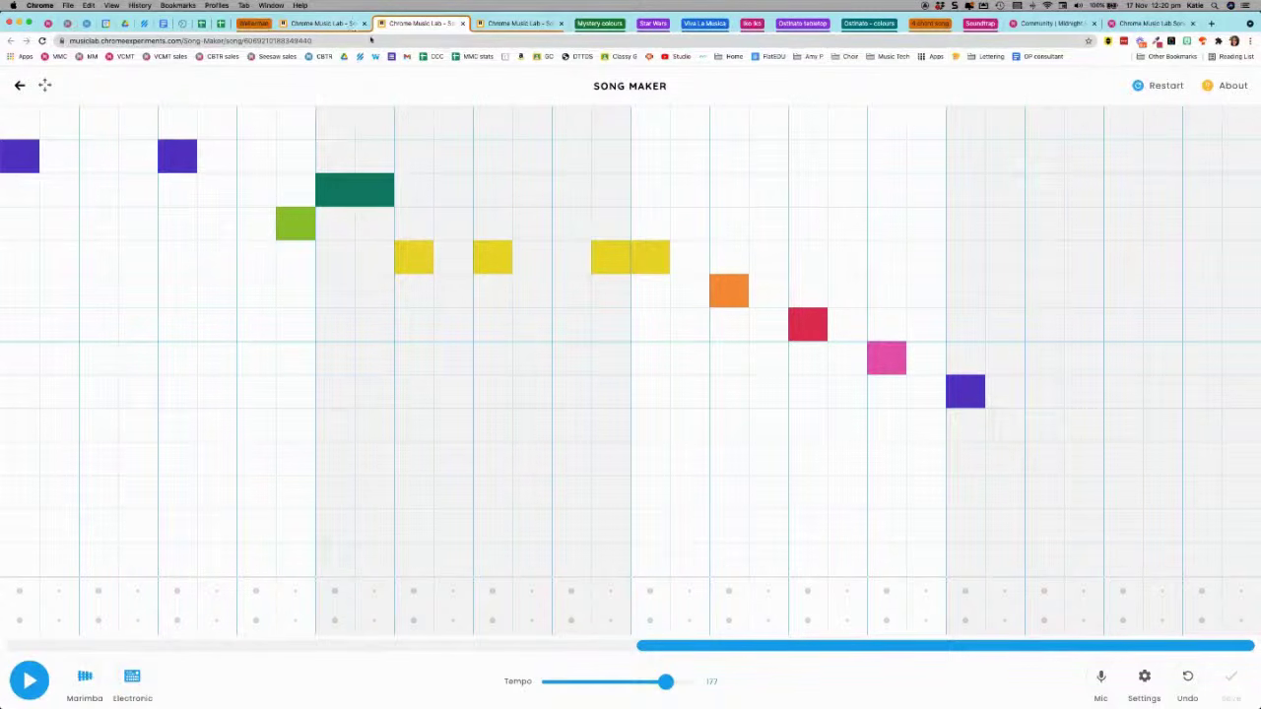
pyautogui.click(514, 24)
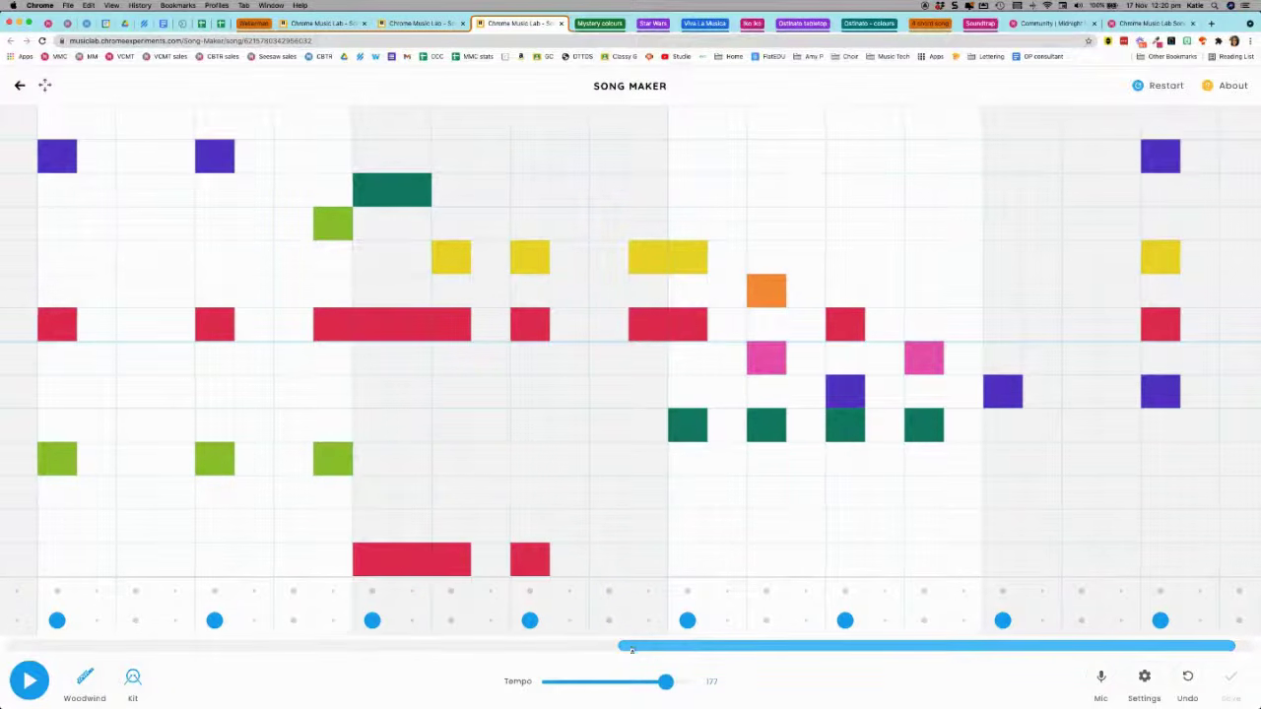
pyautogui.hscroll(-10, 414, 631)
pyautogui.hscroll(-5, 92, 631)
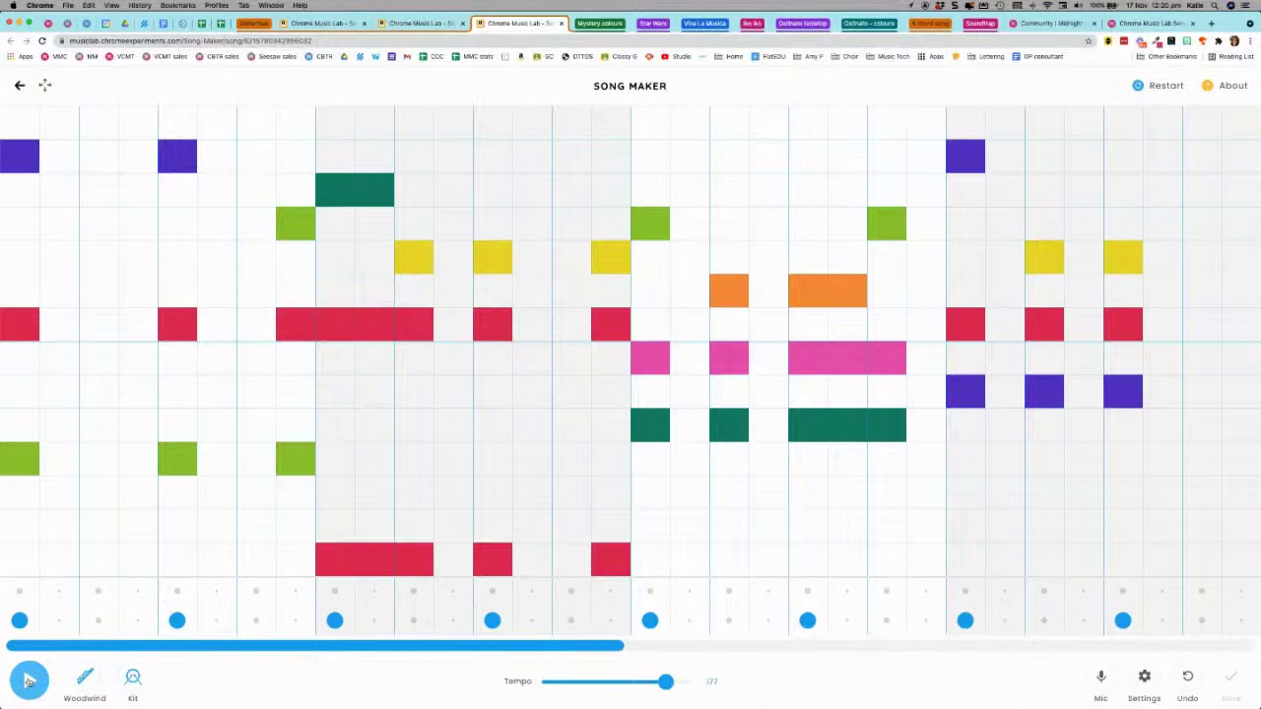
pyautogui.click(29, 680)
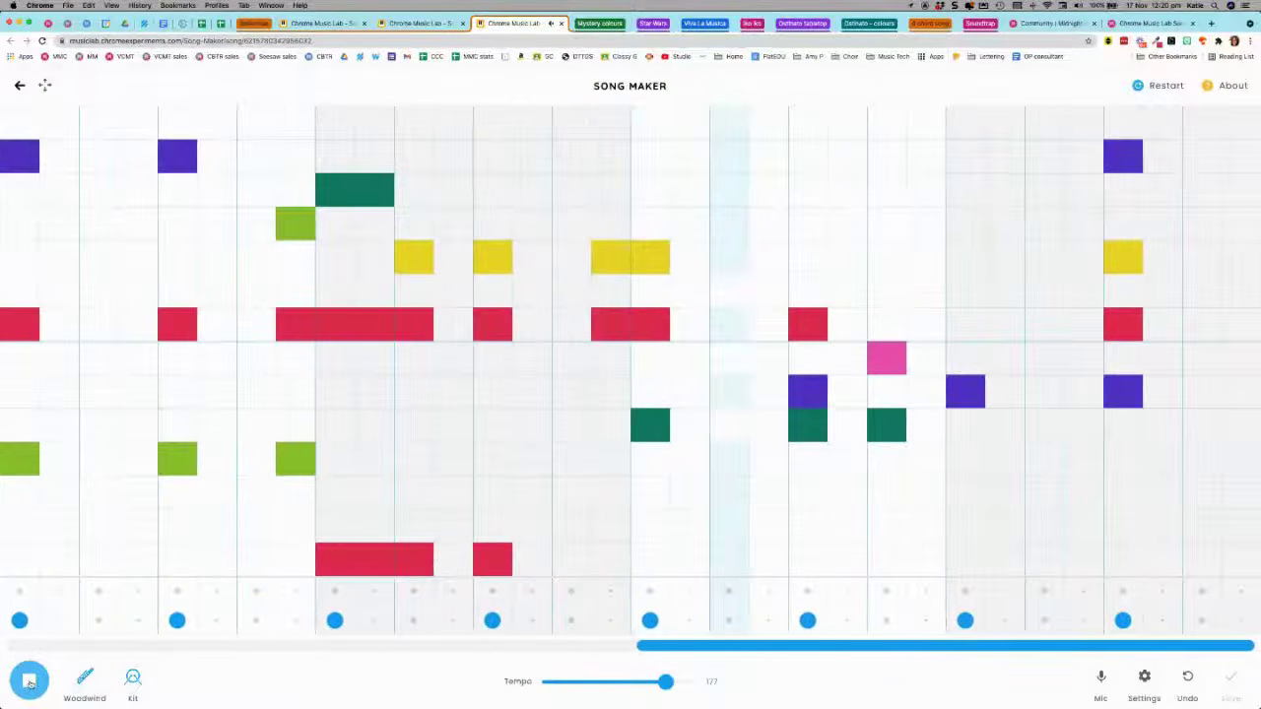
pyautogui.click(29, 681)
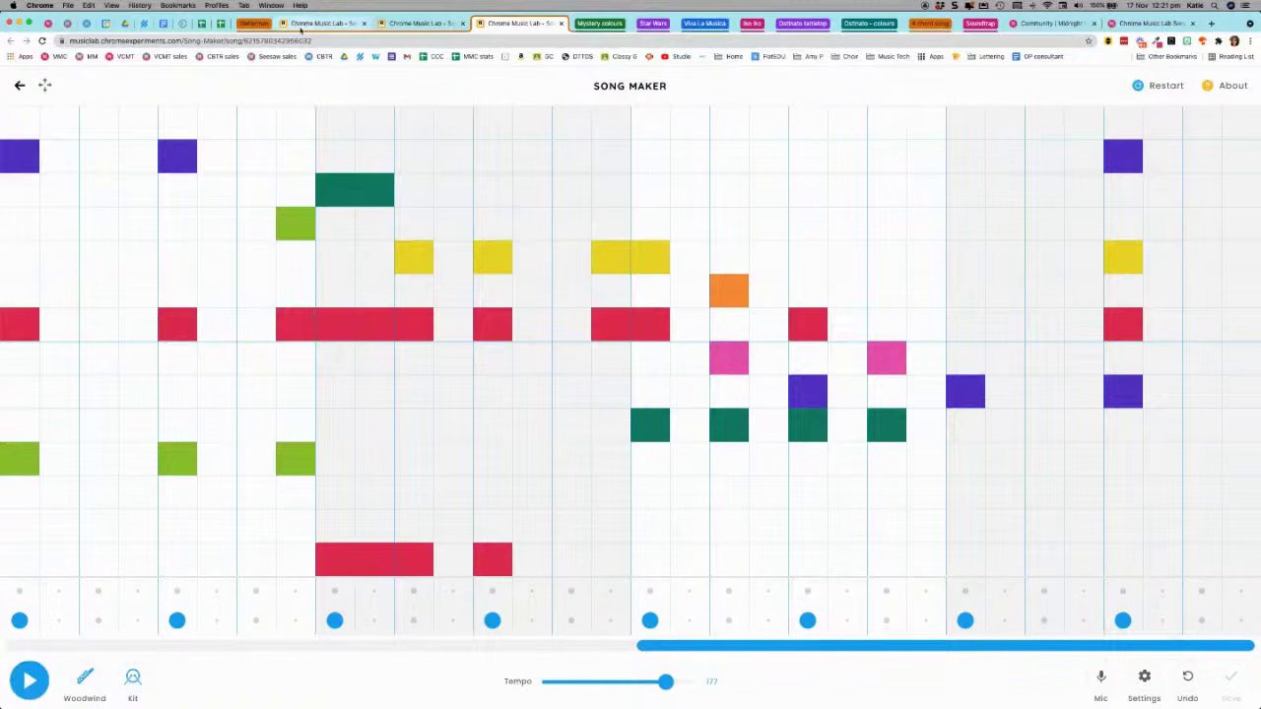
# - Close the three Wellerman songs
pyautogui.click(363, 23)
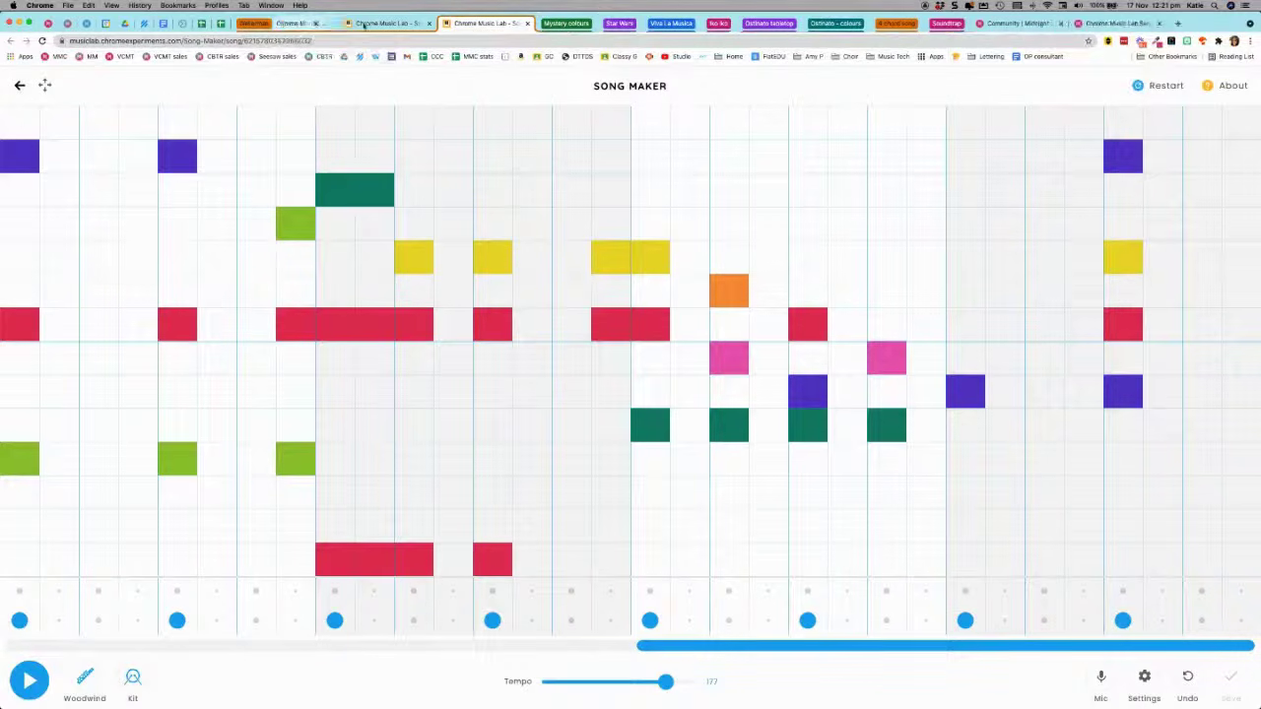
pyautogui.click(363, 24)
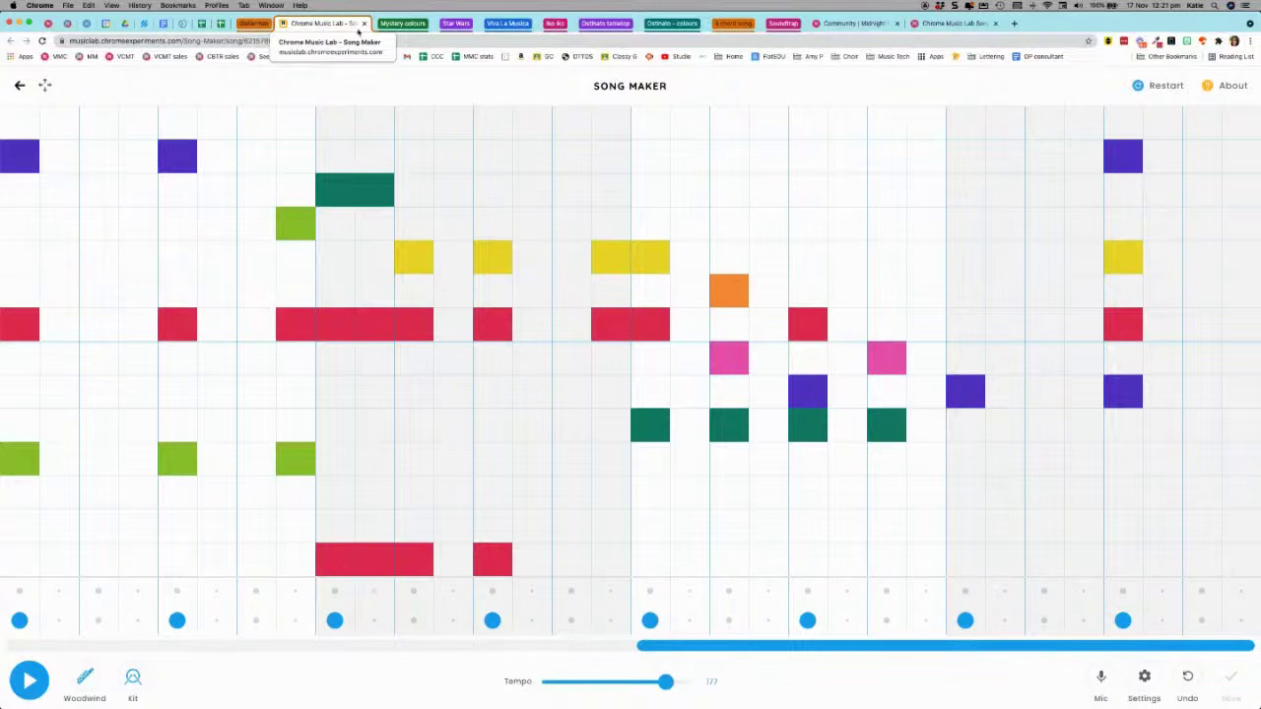
pyautogui.click(364, 23)
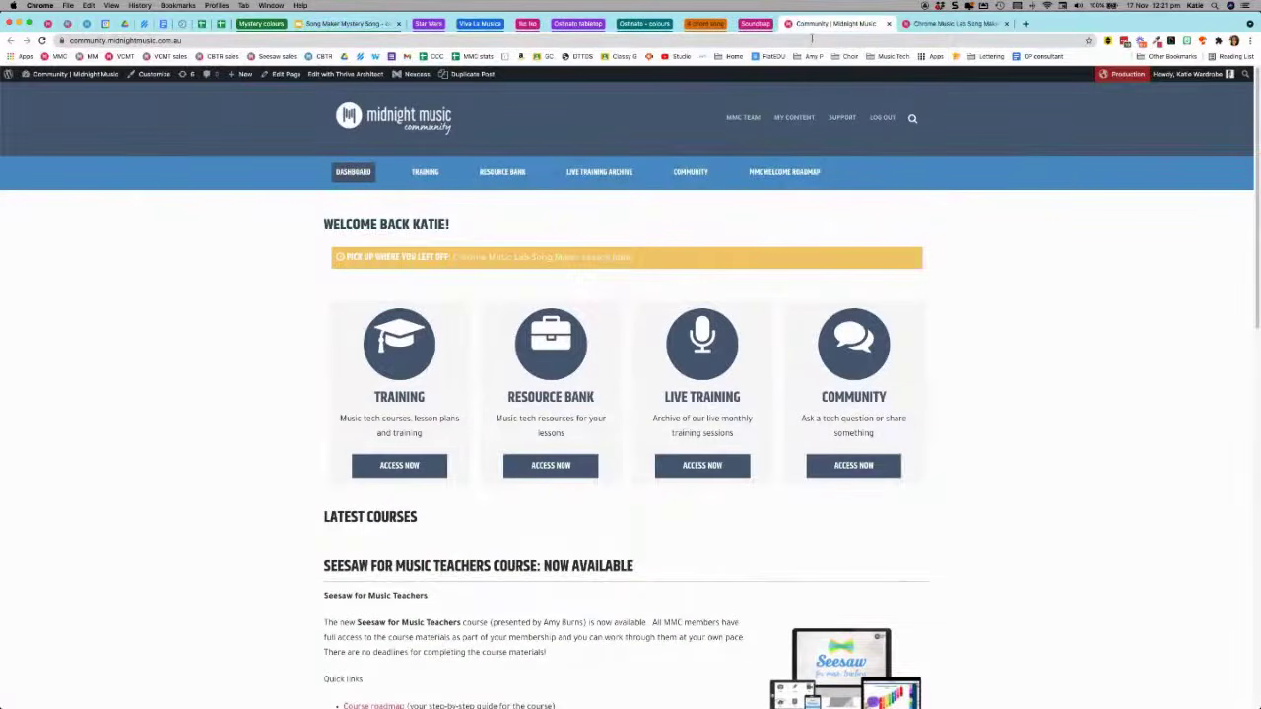
# - Move the Midnight Music Community and Song Maker lesson ideas pages ahead of the tab groups, and collapse the Mystery colours group
pyautogui.moveTo(849, 24); pyautogui.dragTo(246, 25)
pyautogui.moveTo(978, 22); pyautogui.dragTo(394, 26)
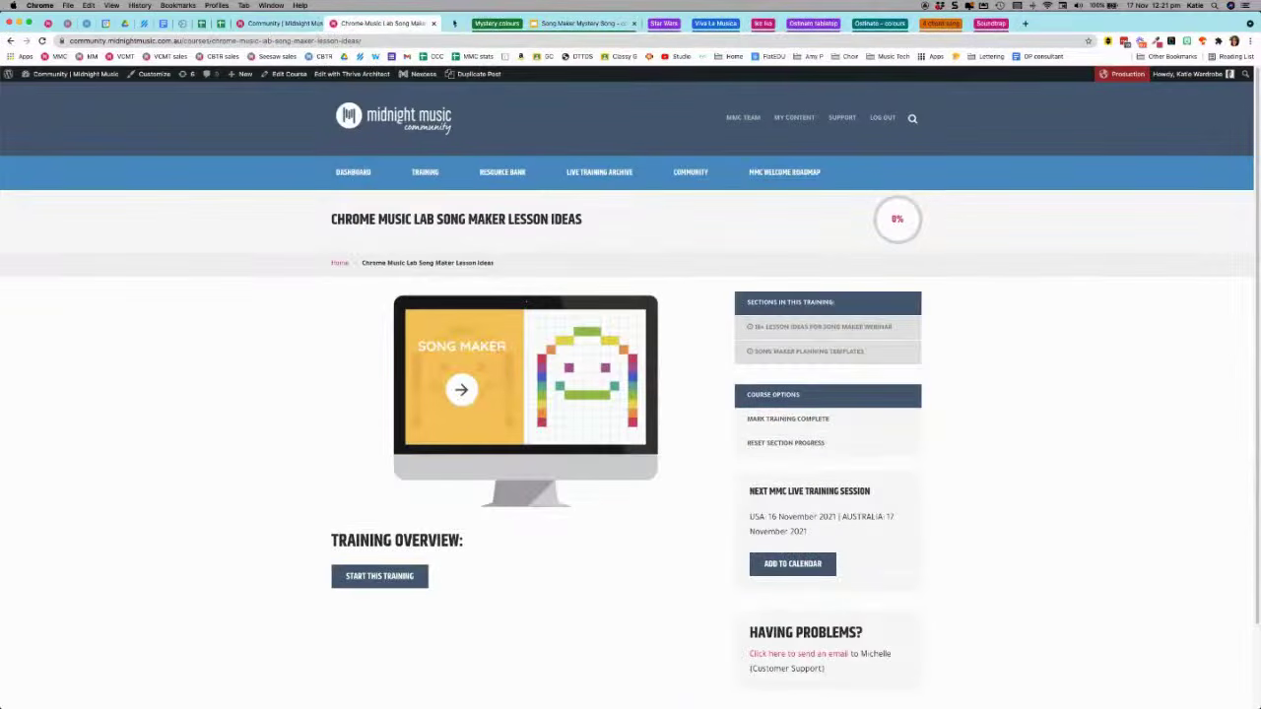
pyautogui.click(485, 24)
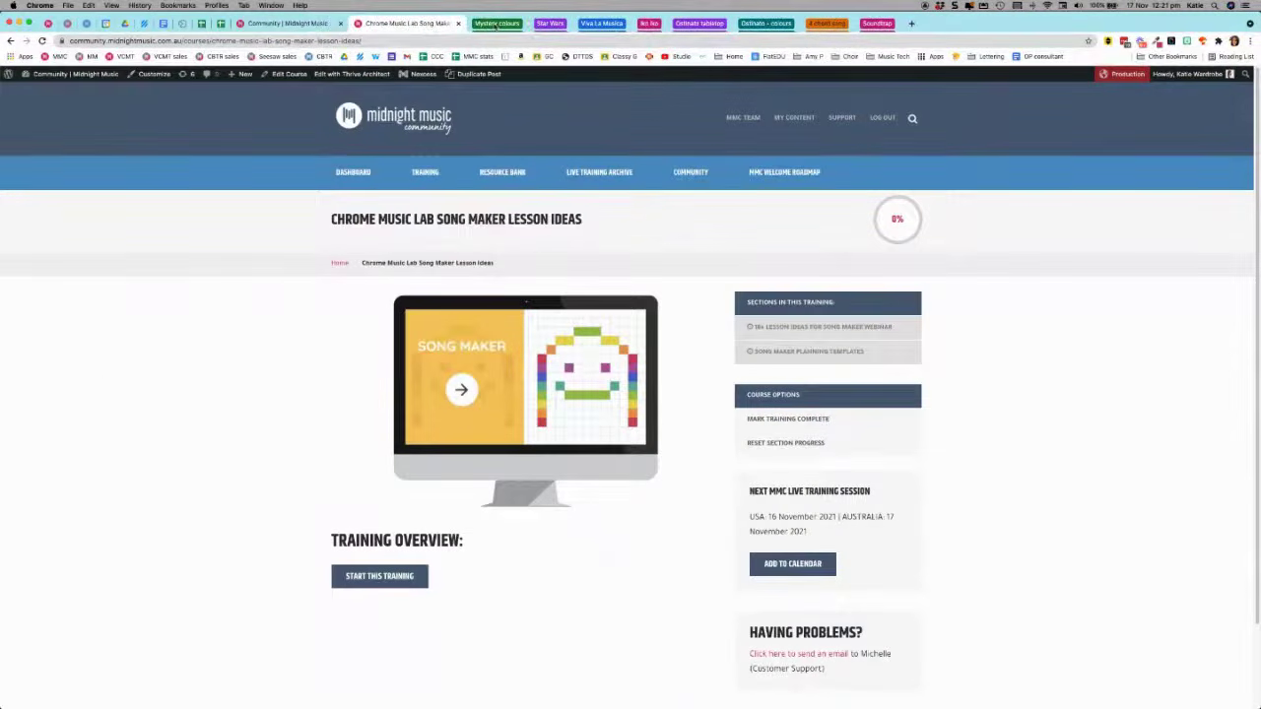
pyautogui.click(495, 23)
# - Switch to the Keynote webinar presentation and advance from the "what's my song?" slide to the "extension" slide
pyautogui.press('super+Tab')
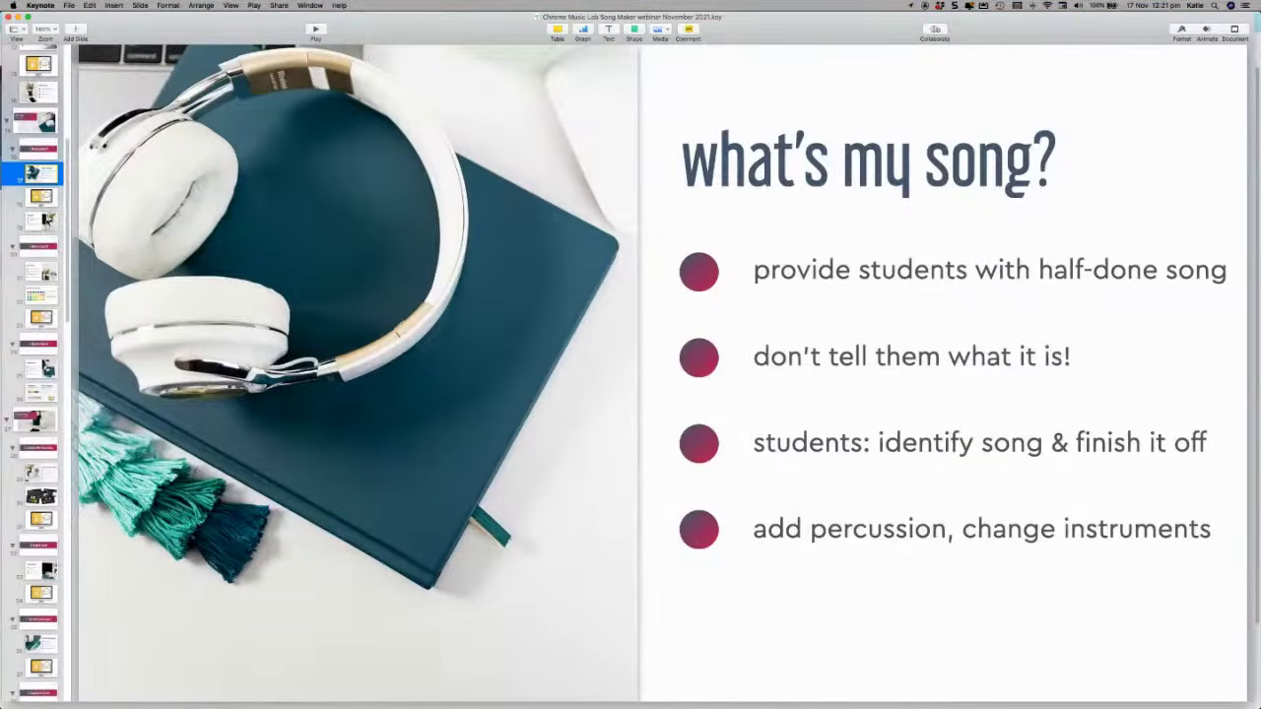
pyautogui.click(43, 199)
pyautogui.press('Down')
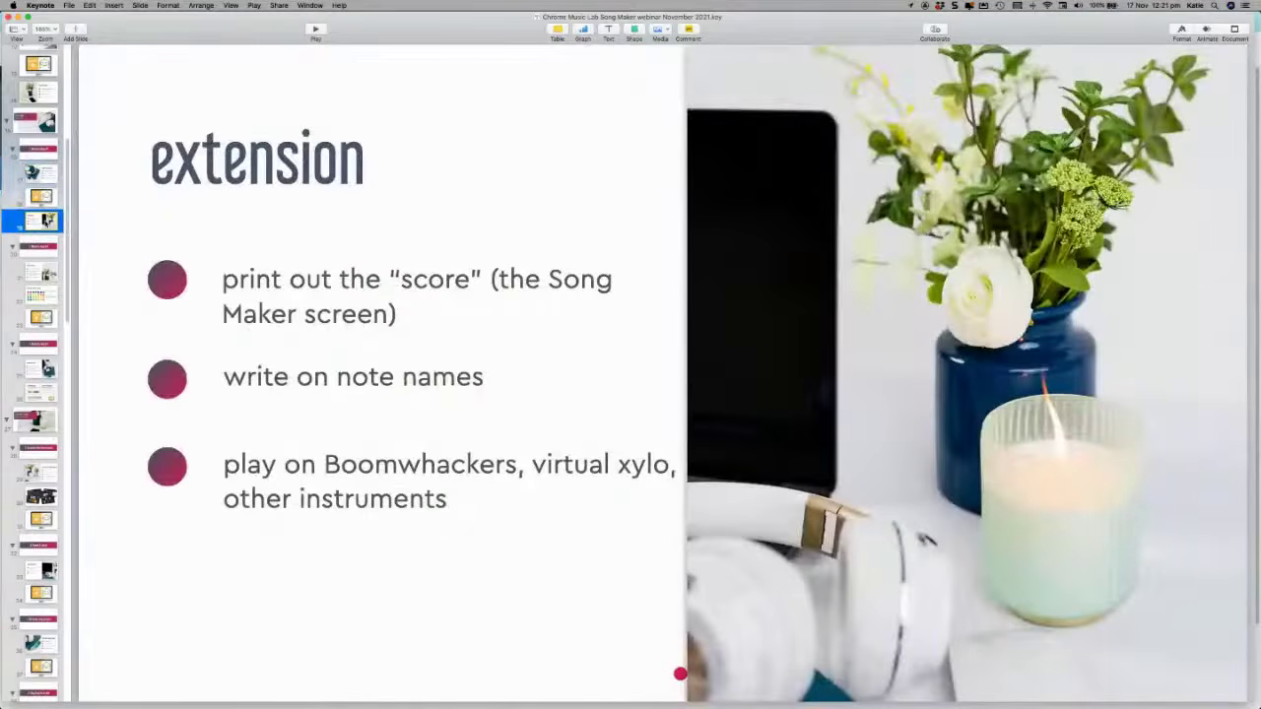
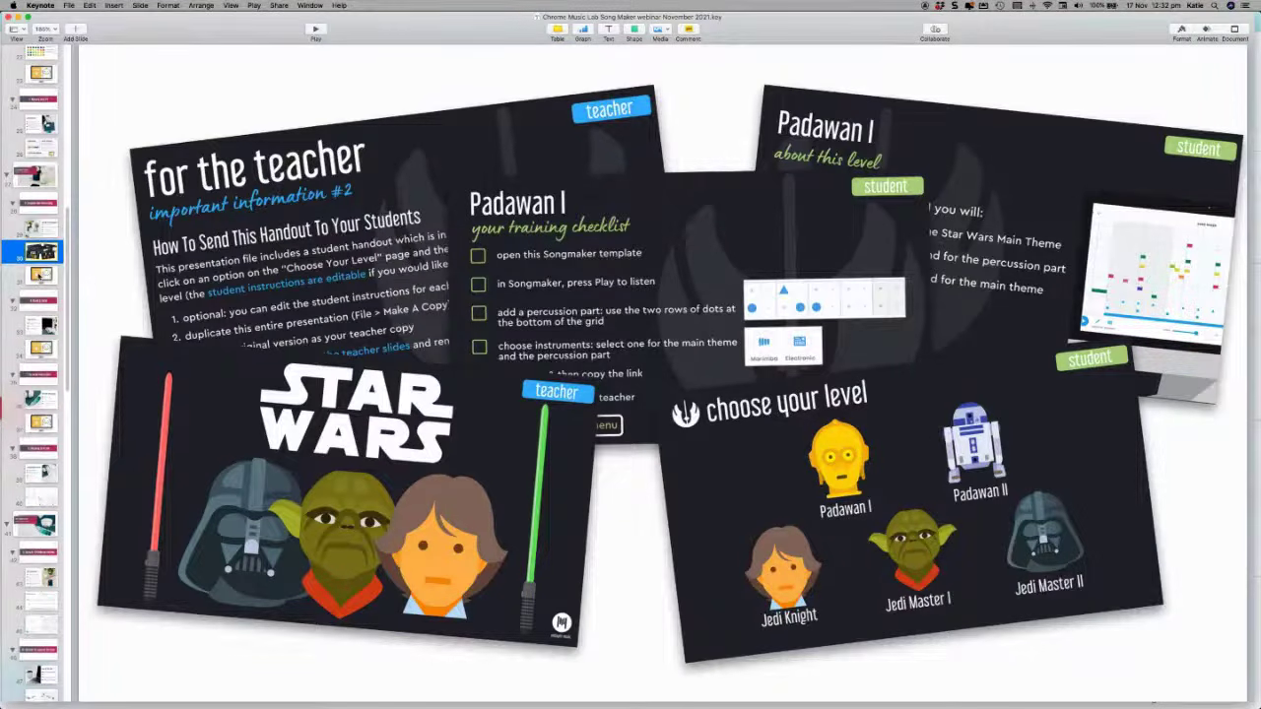
# - Show the Song Maker slide after the Star Wars handouts, switch to Chrome, and play the Star Wars melody template before stopping
pyautogui.click(41, 276)
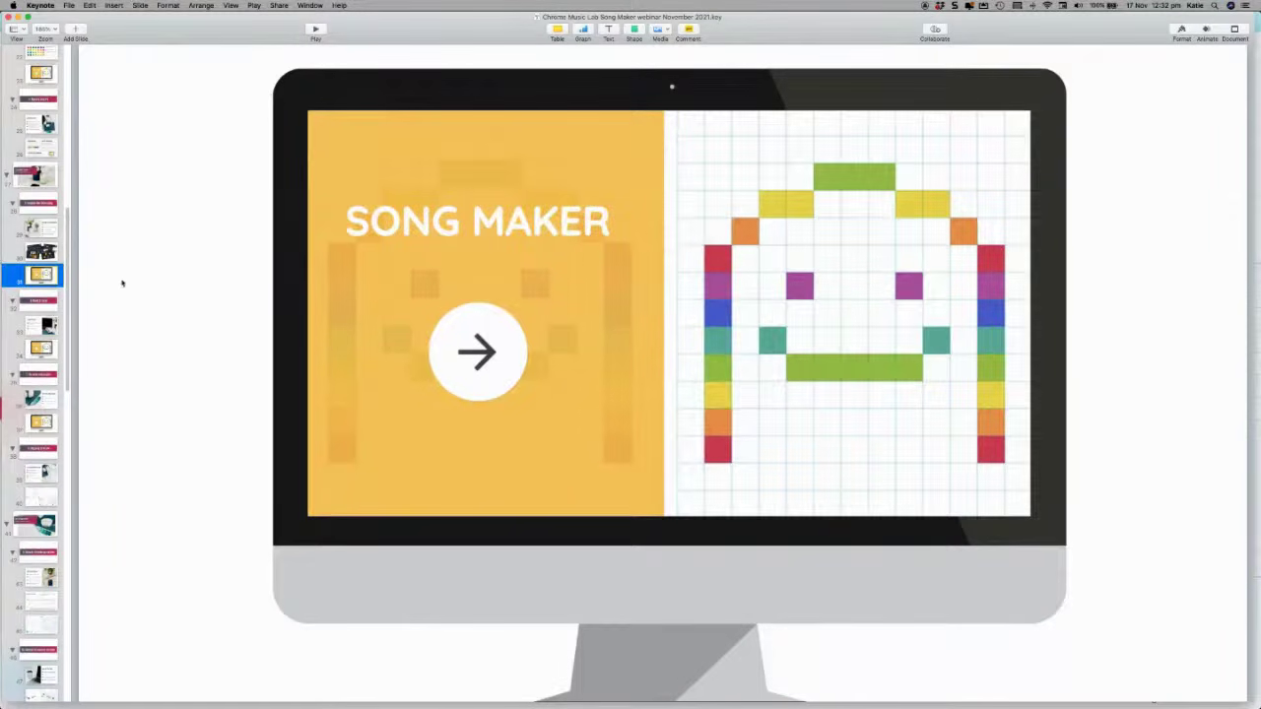
pyautogui.press('super+Tab')
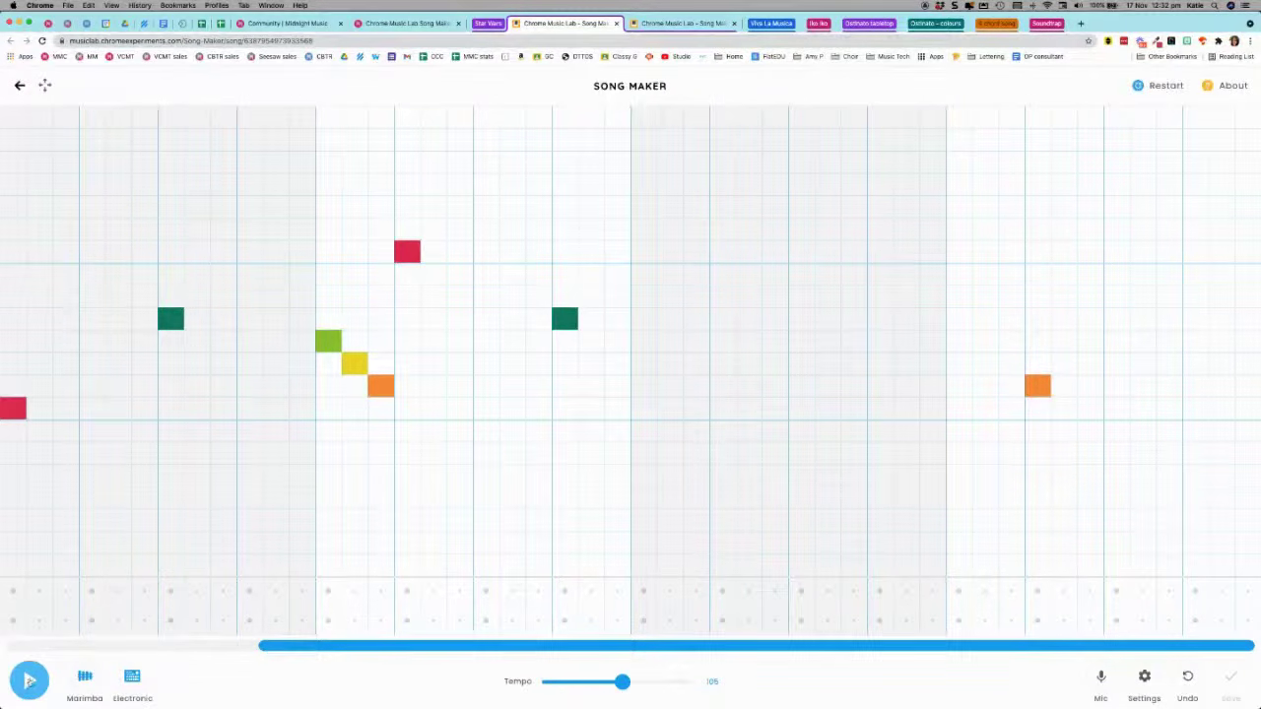
pyautogui.click(29, 681)
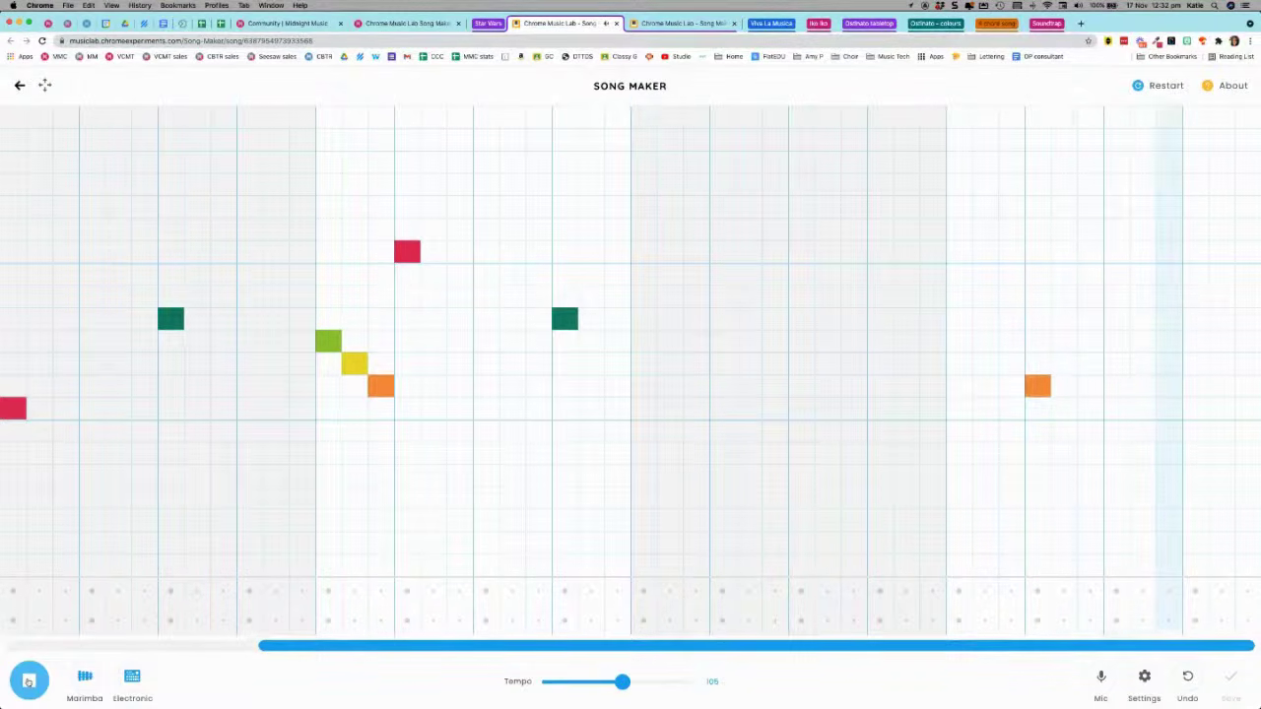
pyautogui.click(29, 680)
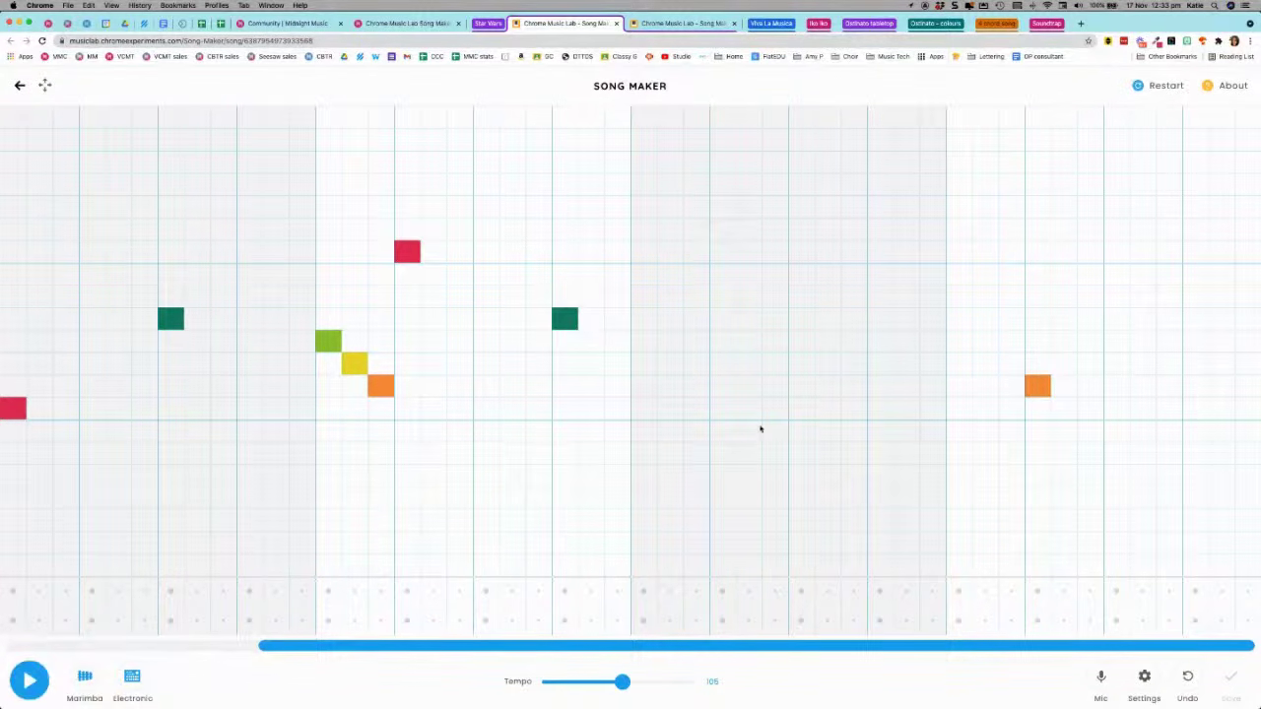
# - Open the finished Star Wars song with harmony and percussion, play it through, stop it and return to its beginning
pyautogui.click(682, 23)
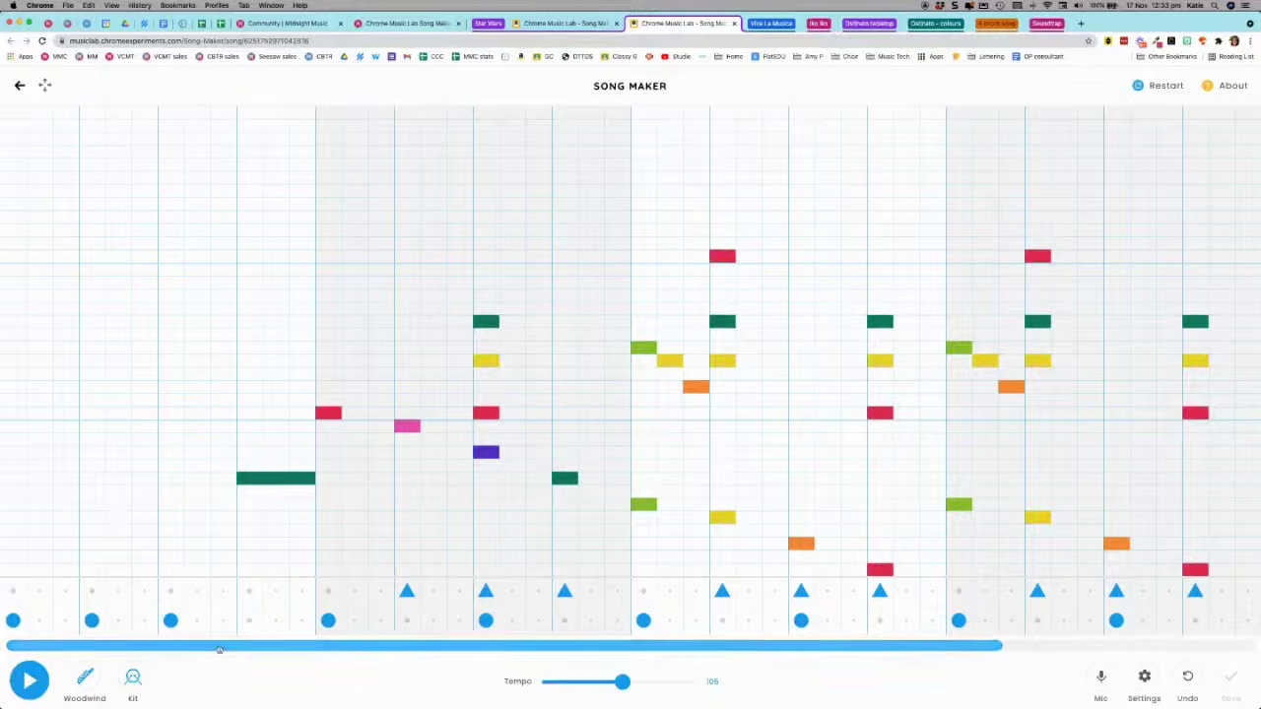
pyautogui.moveTo(220, 647); pyautogui.dragTo(346, 666)
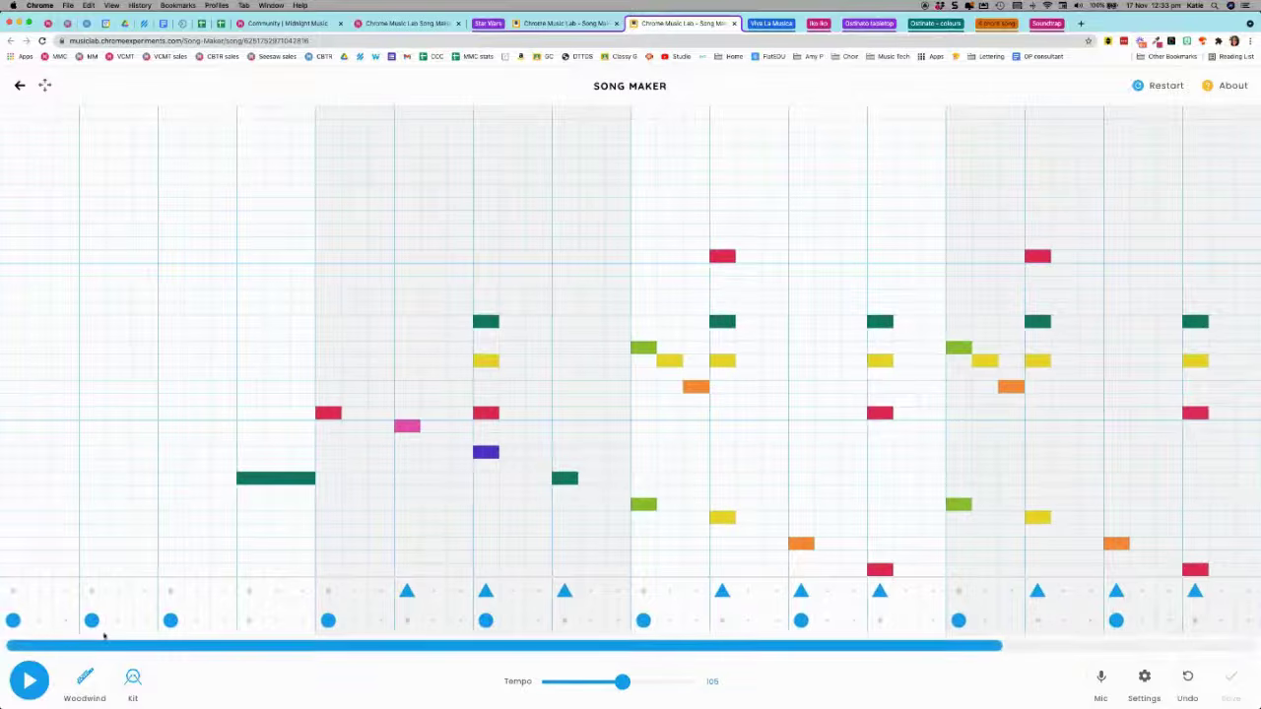
pyautogui.click(30, 679)
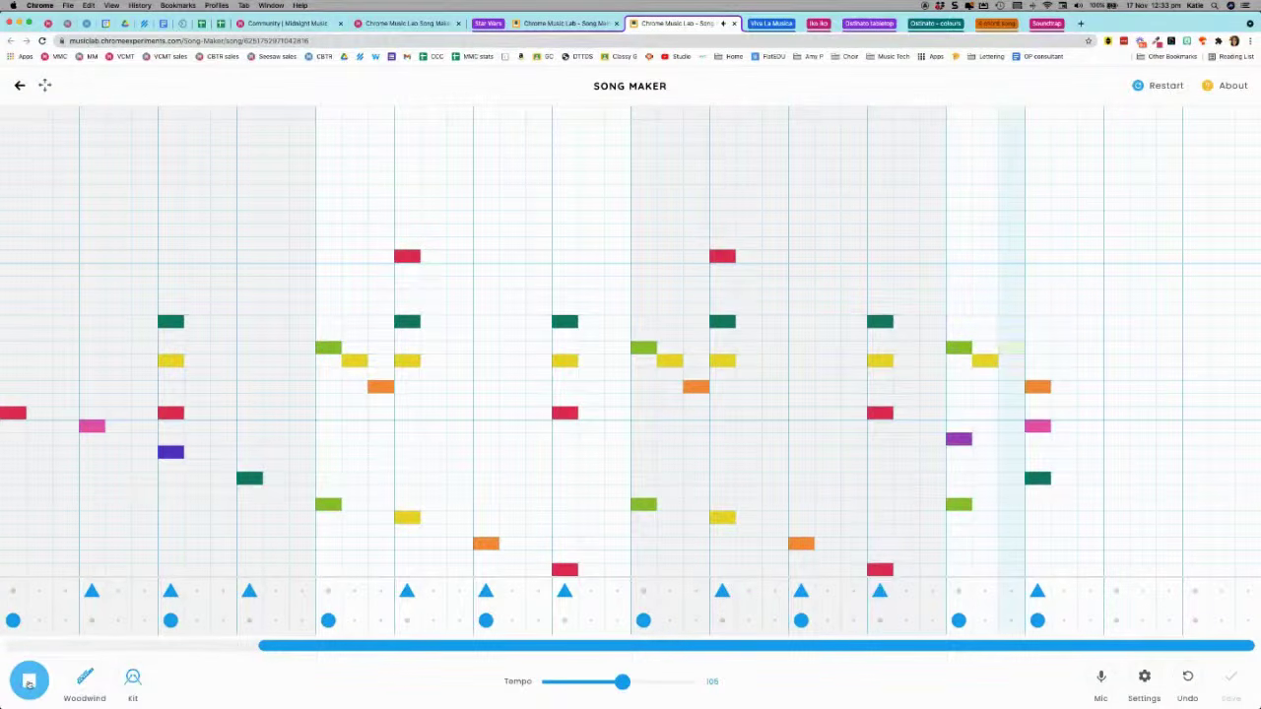
pyautogui.click(30, 680)
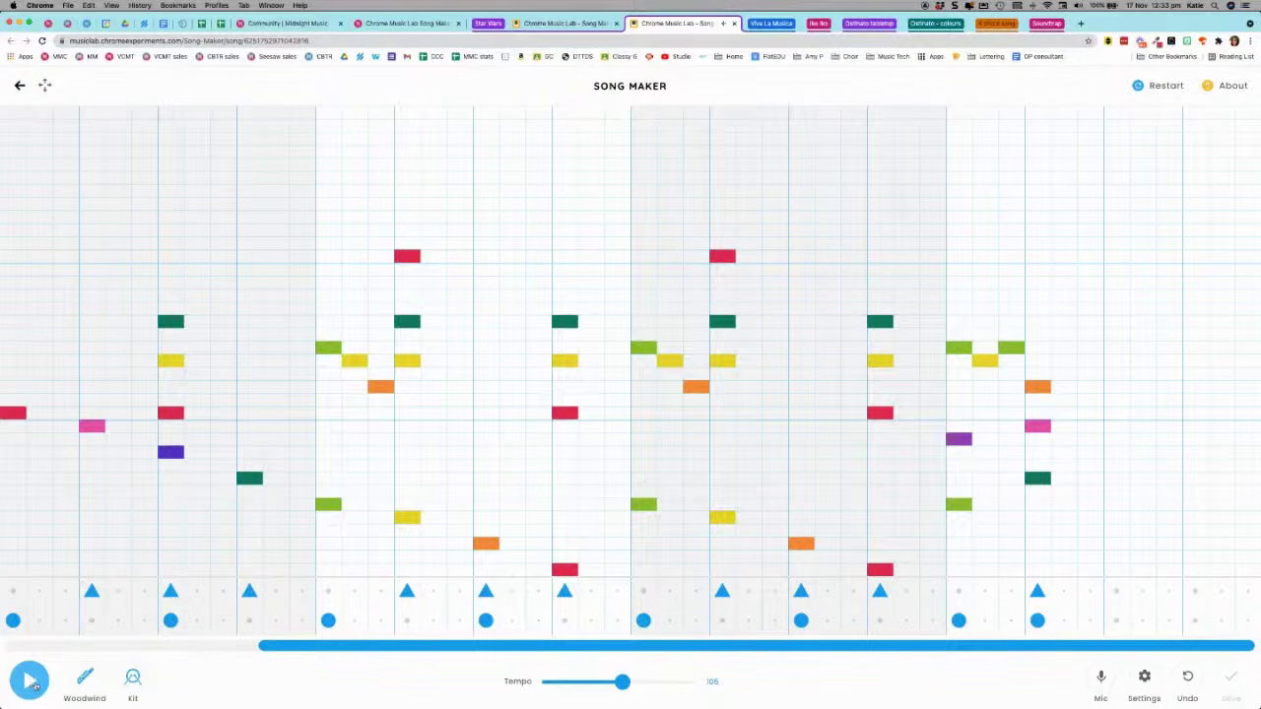
pyautogui.moveTo(299, 649); pyautogui.dragTo(29, 643)
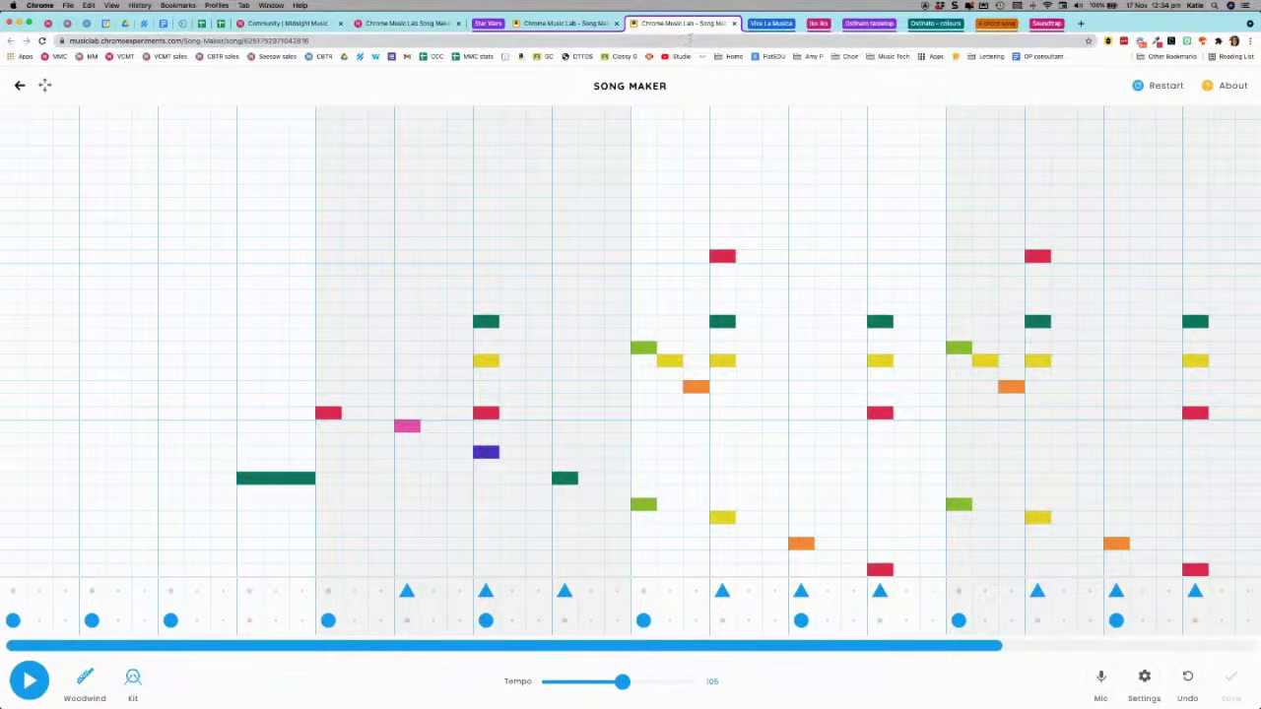
# - Close both Star Wars songs and switch to the Keynote webinar presentation
pyautogui.click(618, 22)
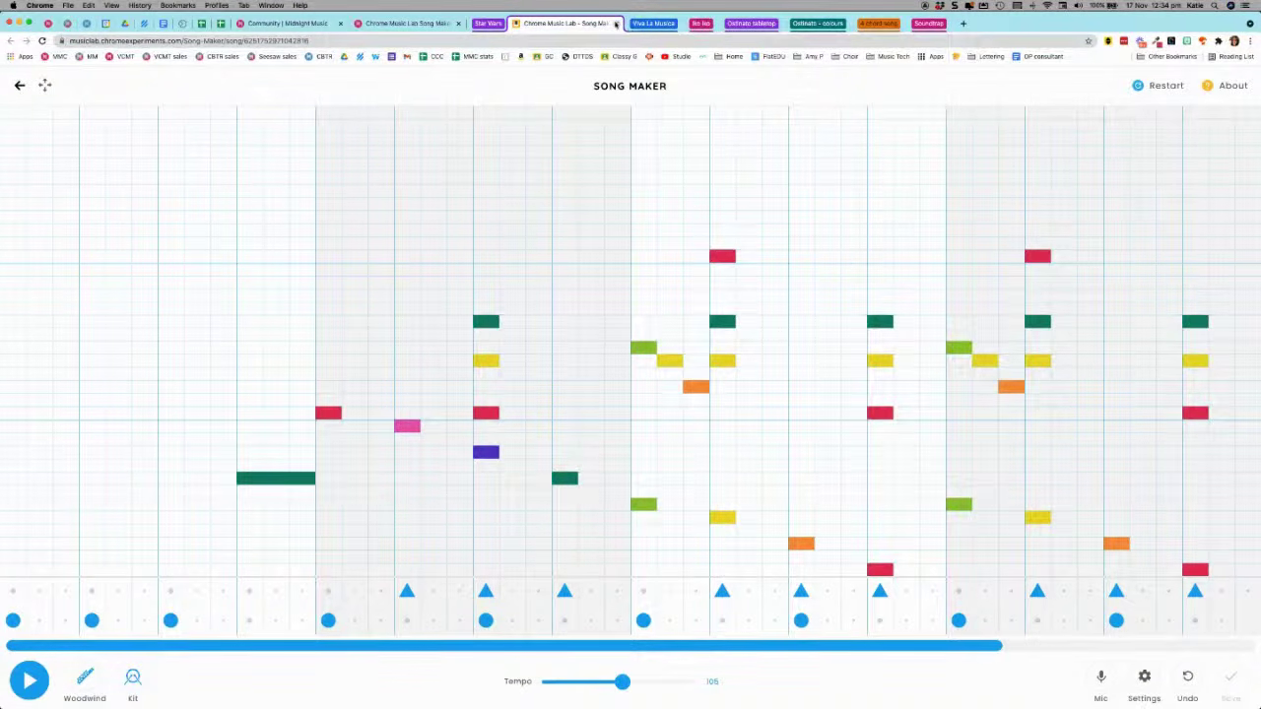
pyautogui.click(617, 23)
pyautogui.press('super+Tab')
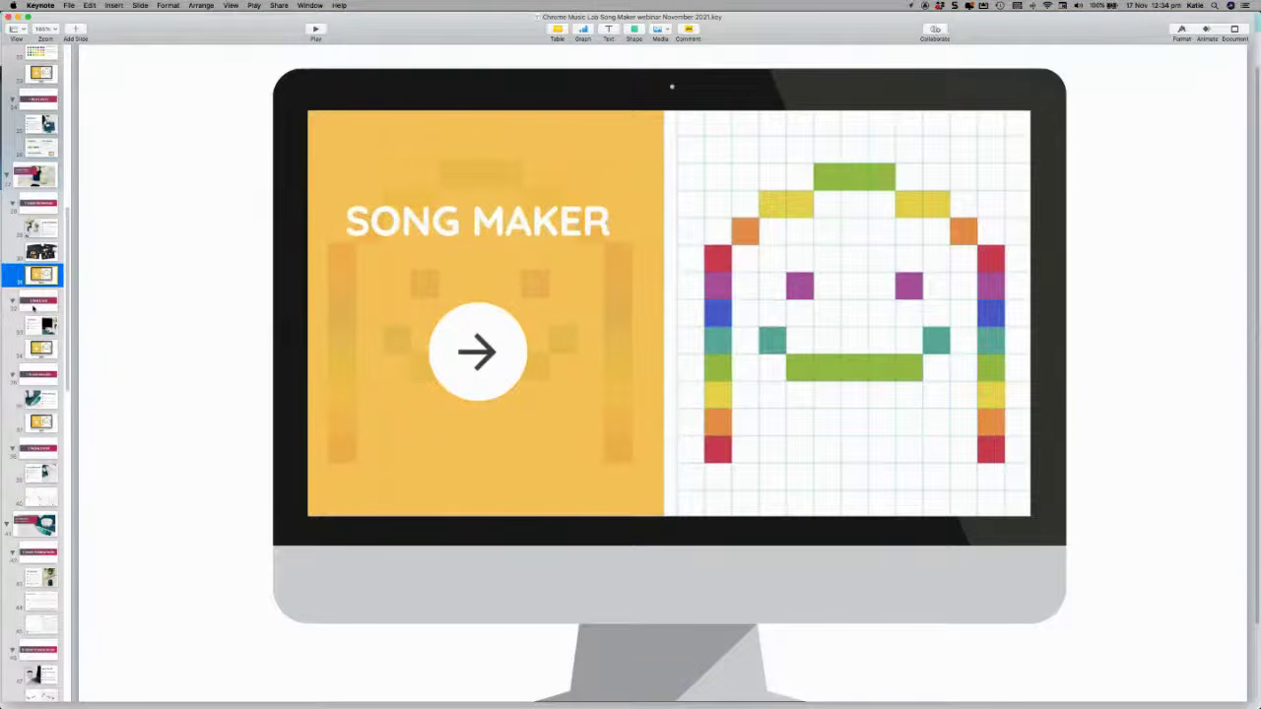
# - Show the "6. Round & round" title slide, followed by its slide about creating a known round in Song Maker
pyautogui.click(40, 304)
pyautogui.scroll(-3, 40, 305)
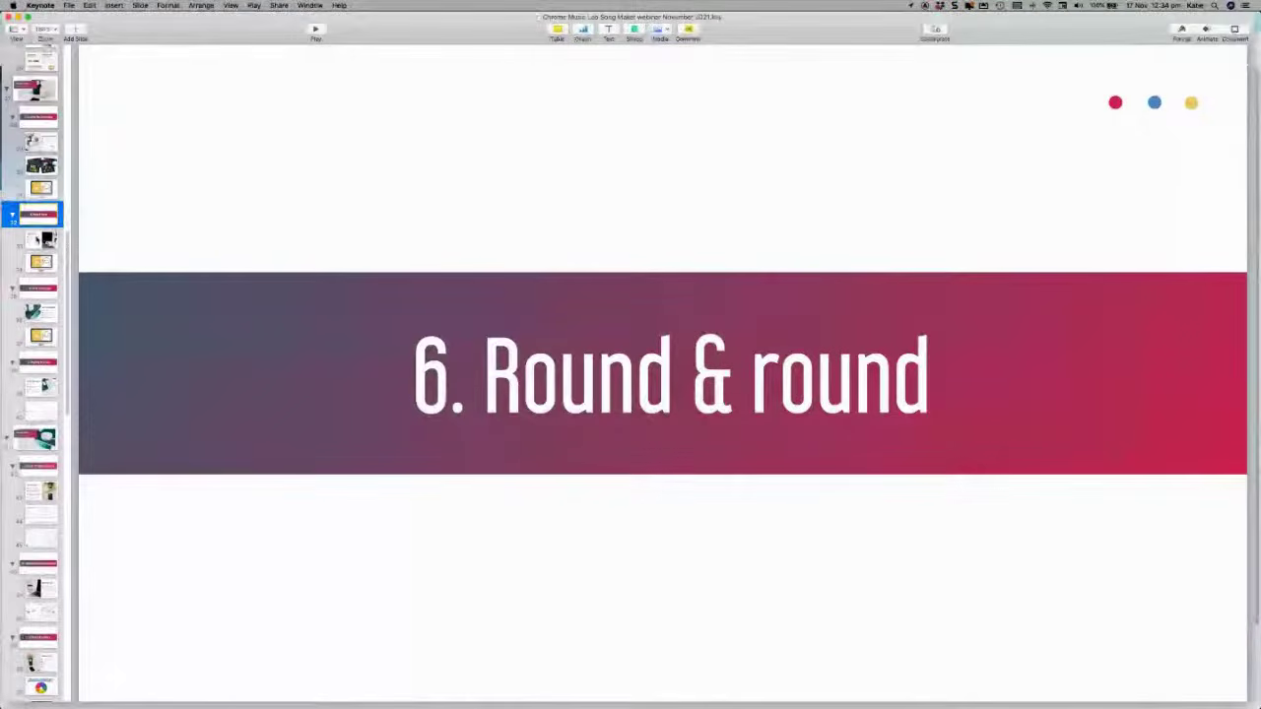
pyautogui.click(36, 239)
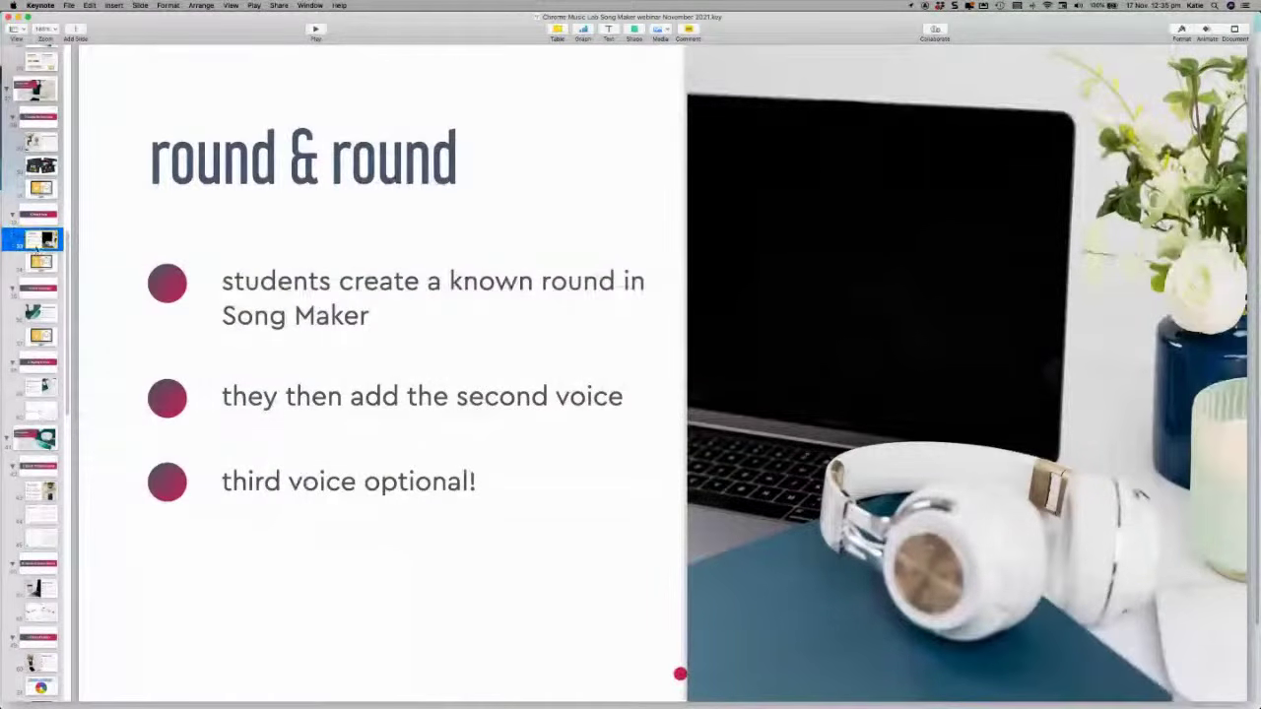
pyautogui.scroll(-2, 36, 240)
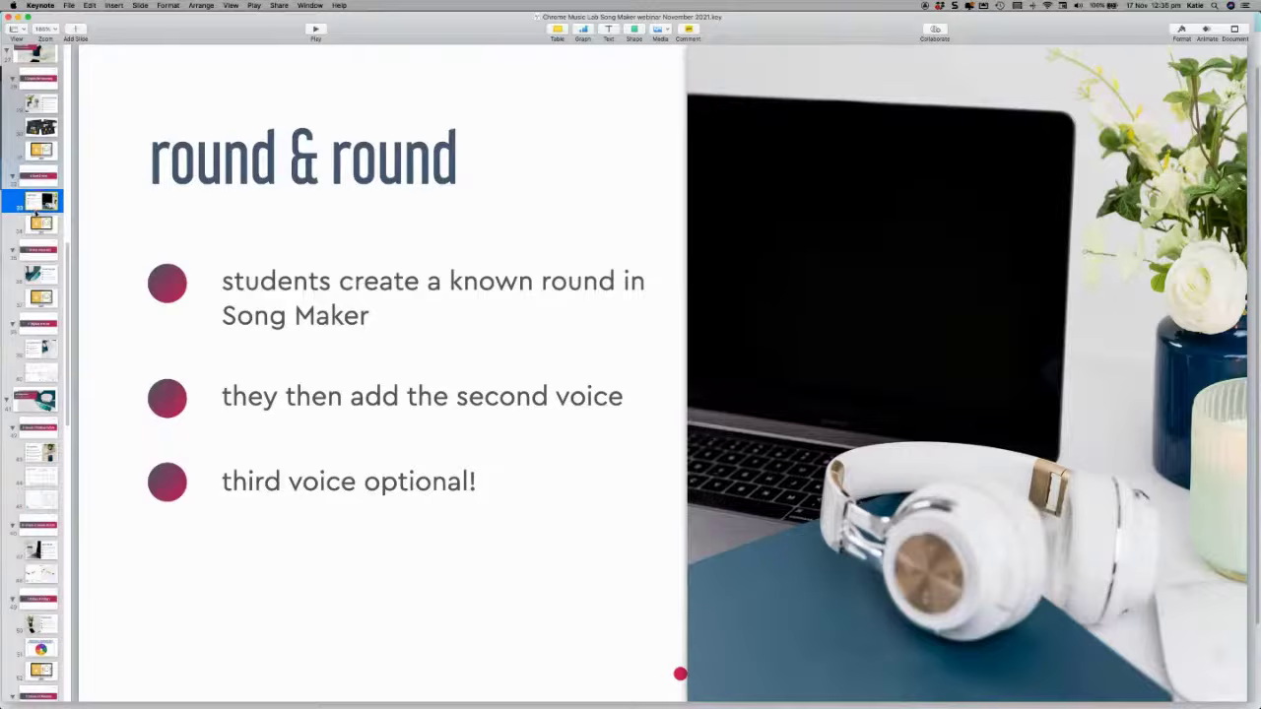
# - Switch to Chrome, expand the Viva La Musica tab group, and play its first song from the beginning before stopping
pyautogui.press('super+Tab')
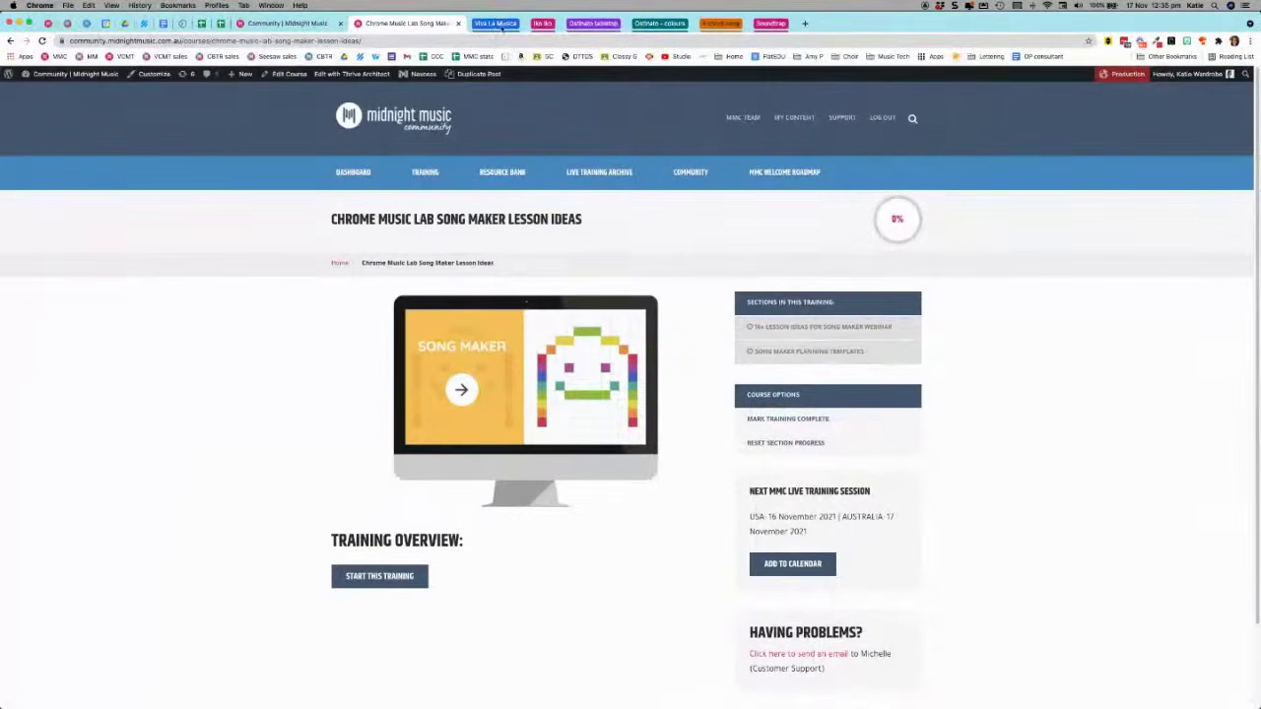
pyautogui.click(498, 23)
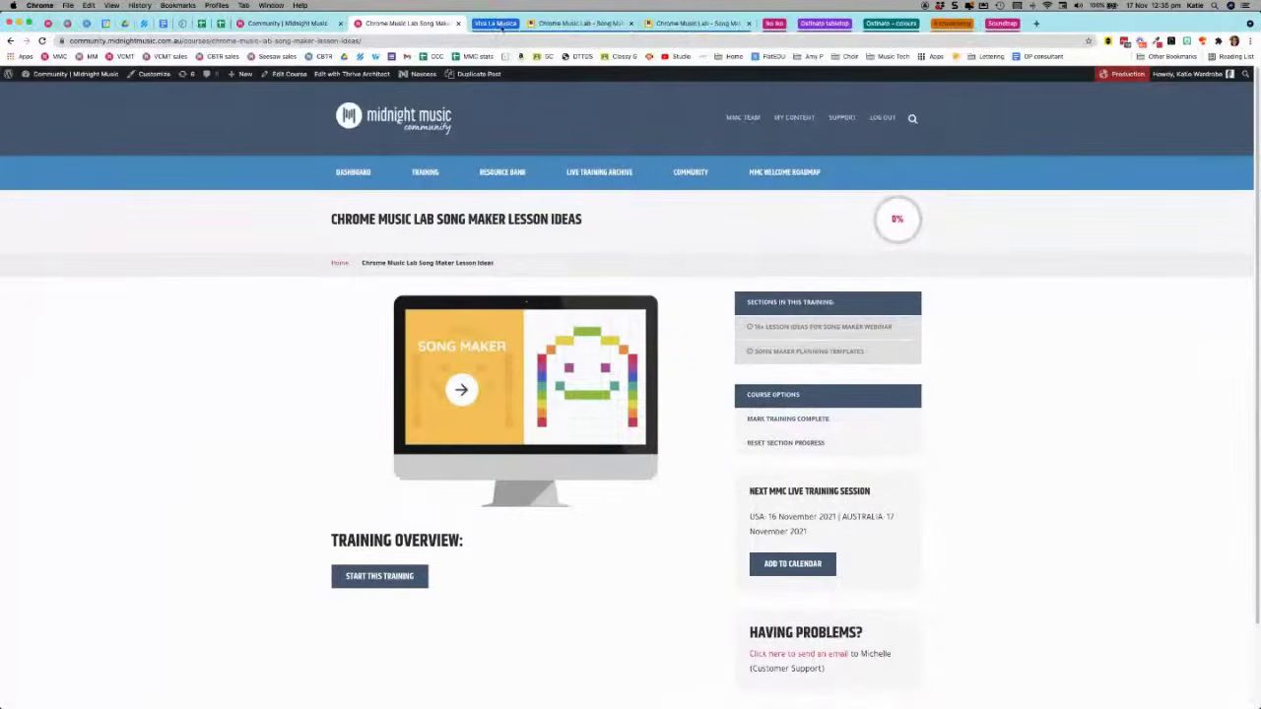
pyautogui.click(574, 23)
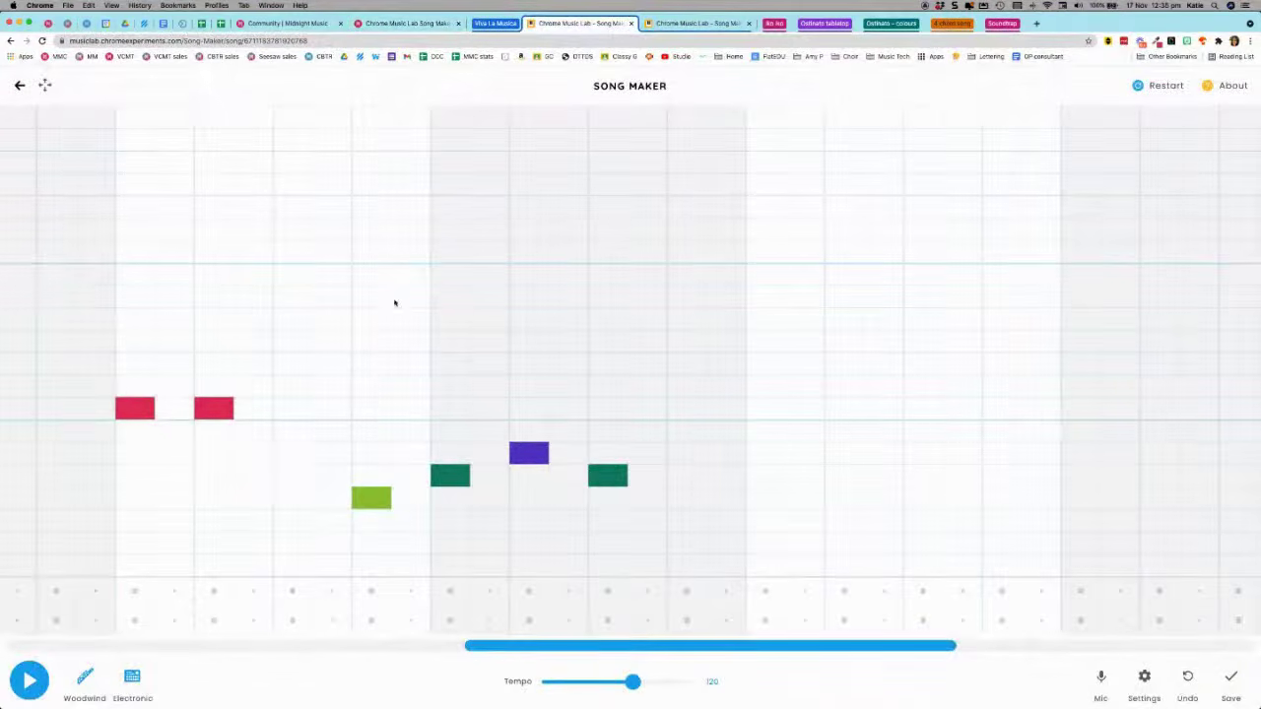
pyautogui.moveTo(502, 651); pyautogui.dragTo(43, 648)
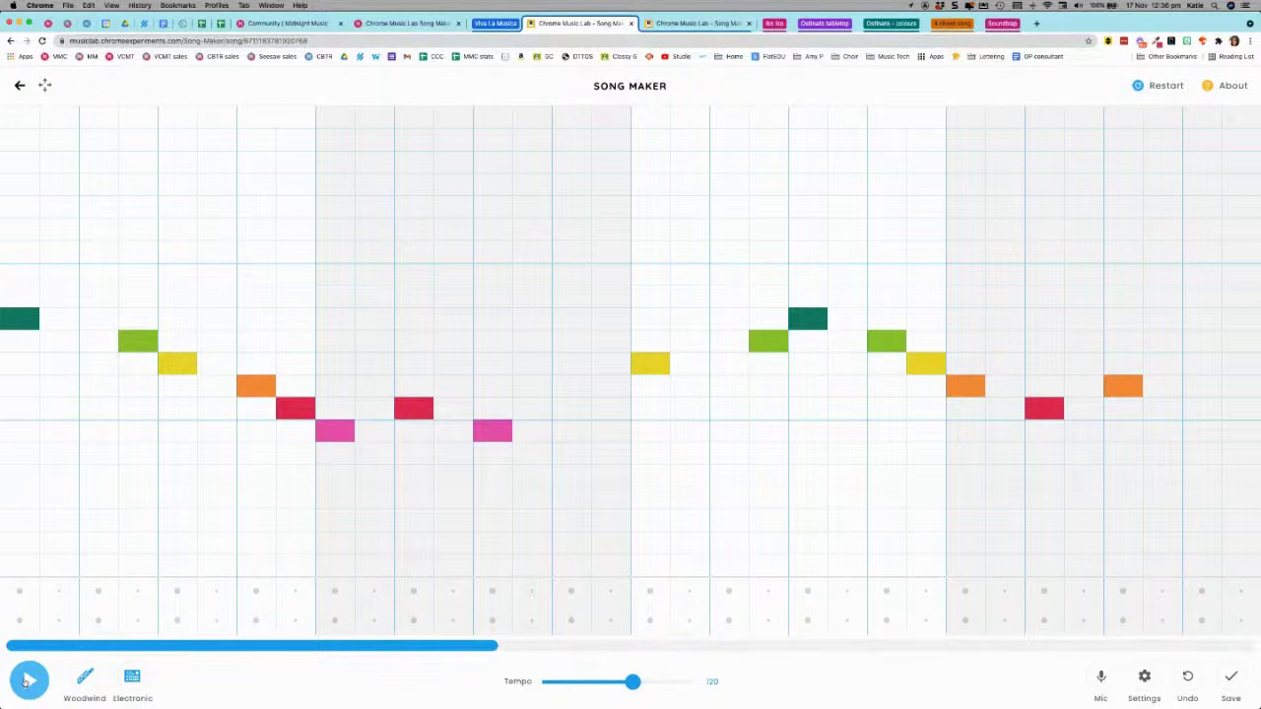
pyautogui.click(27, 680)
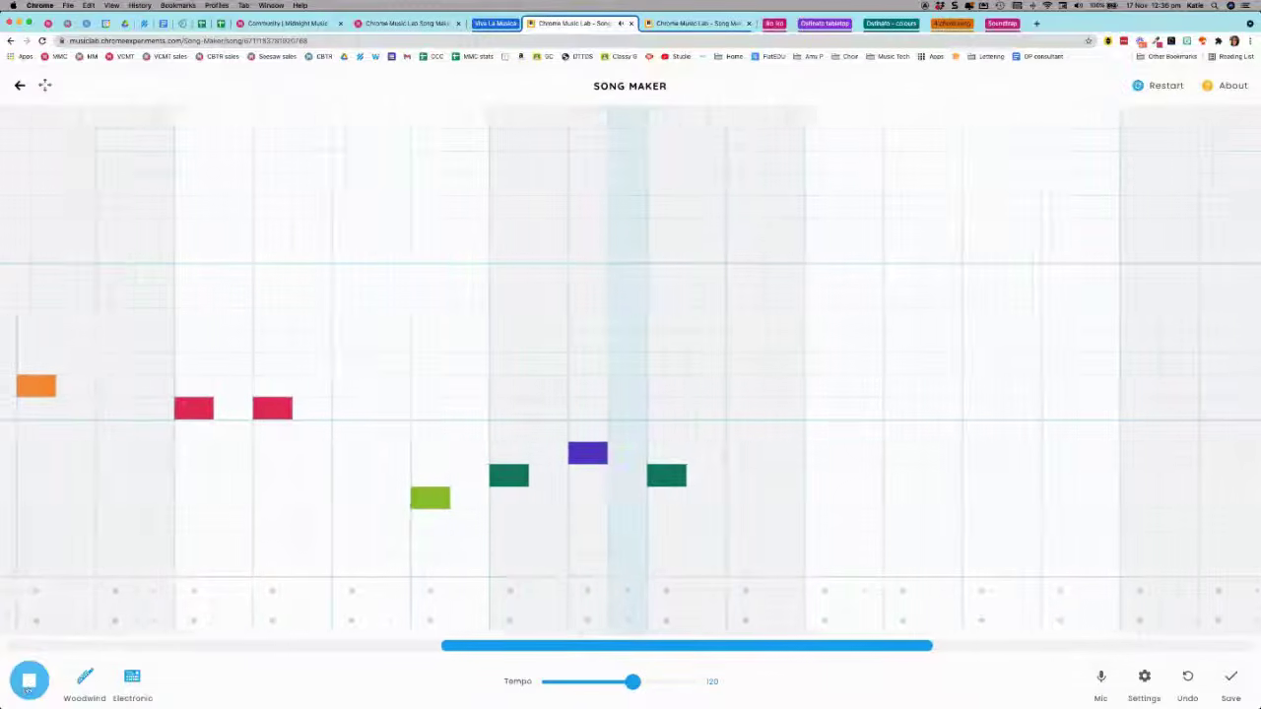
pyautogui.press('space')
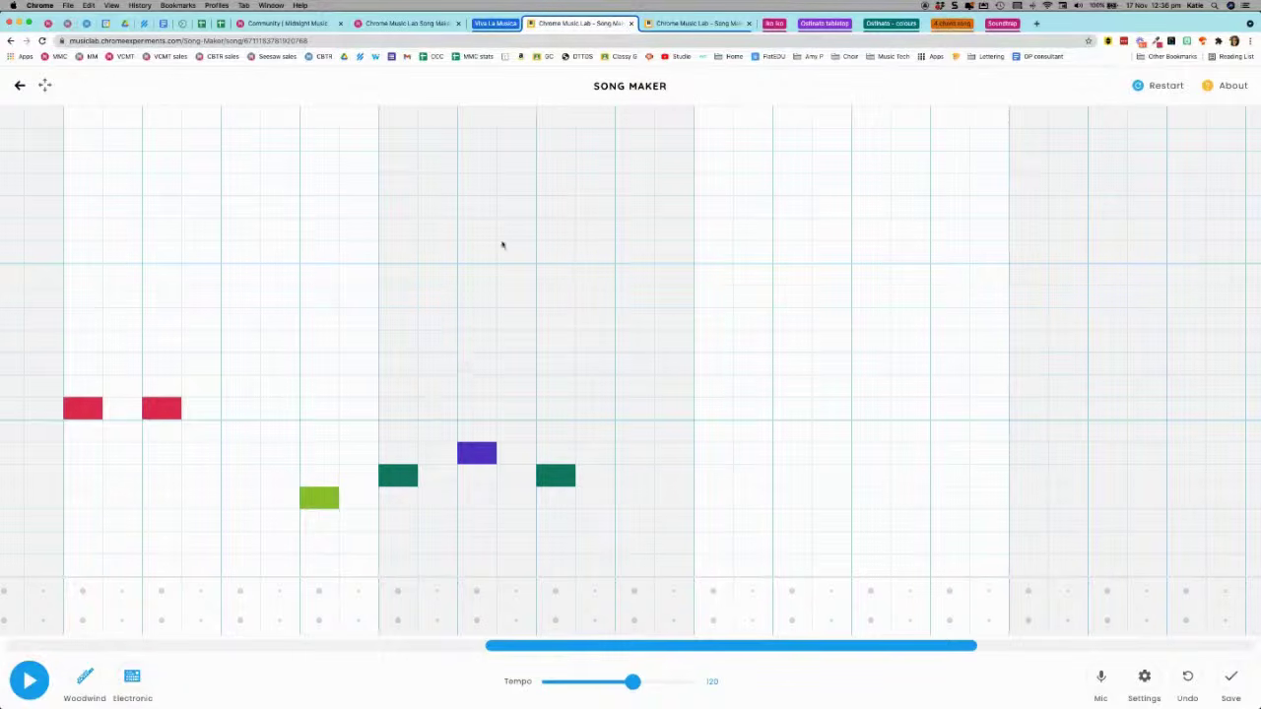
# - Open the second Viva La Musica song with the added voices and percussion, play it through, stop it and return to its beginning
pyautogui.click(675, 24)
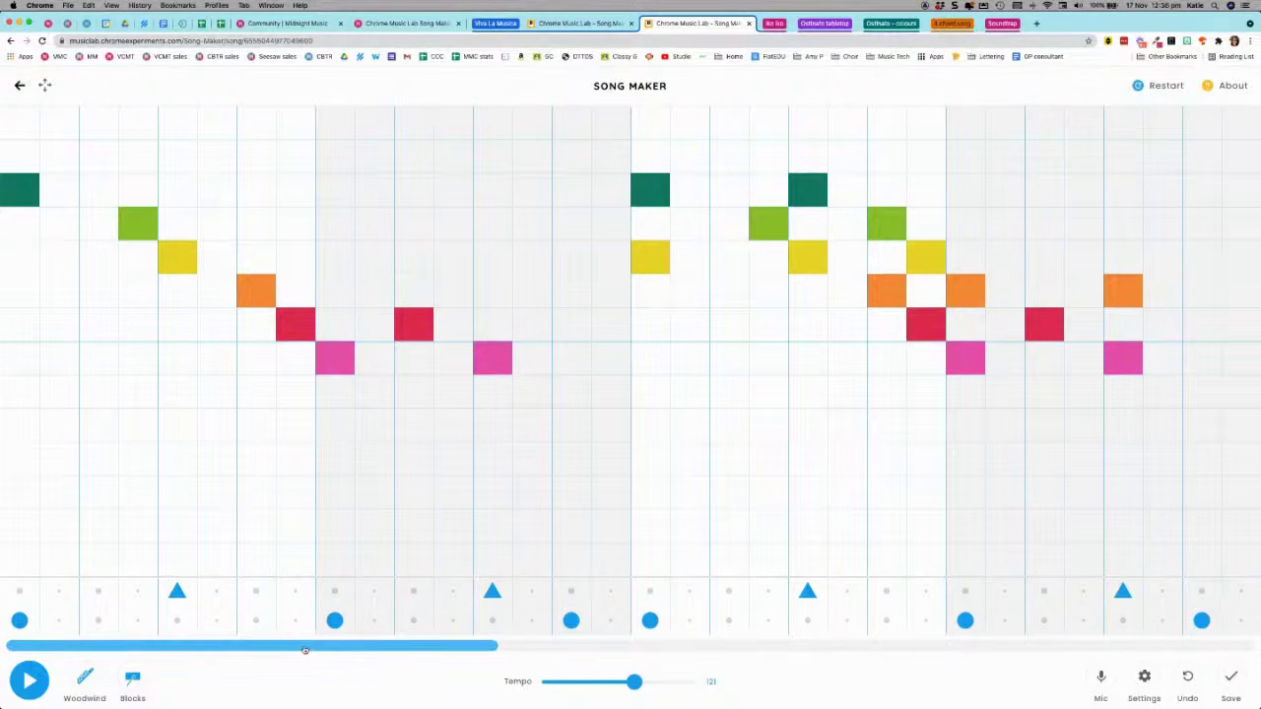
pyautogui.moveTo(305, 649); pyautogui.dragTo(251, 642)
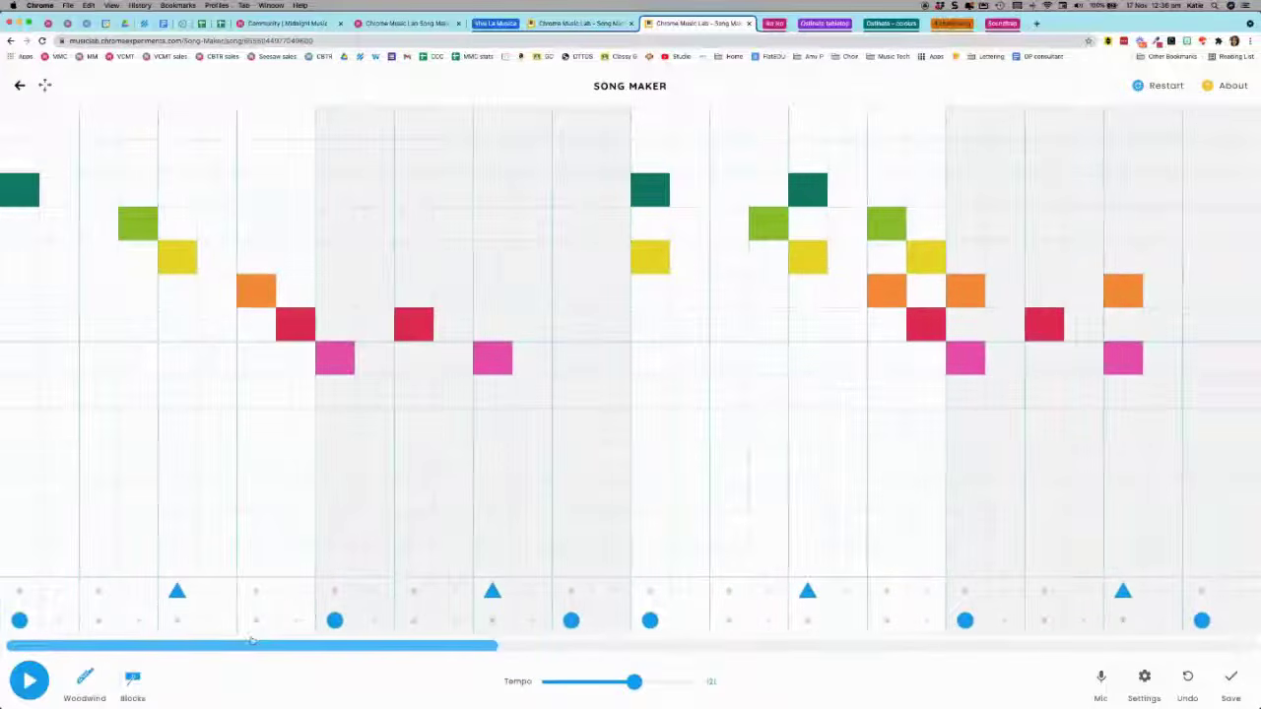
pyautogui.click(30, 682)
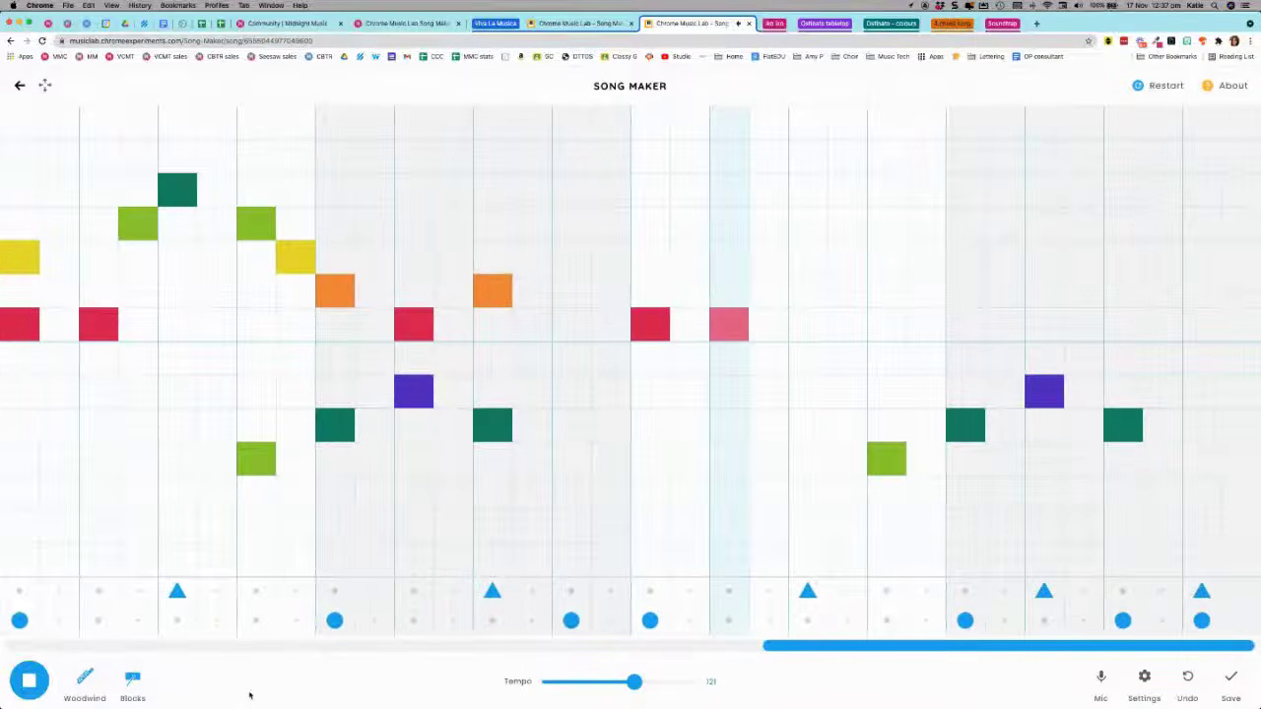
pyautogui.click(29, 681)
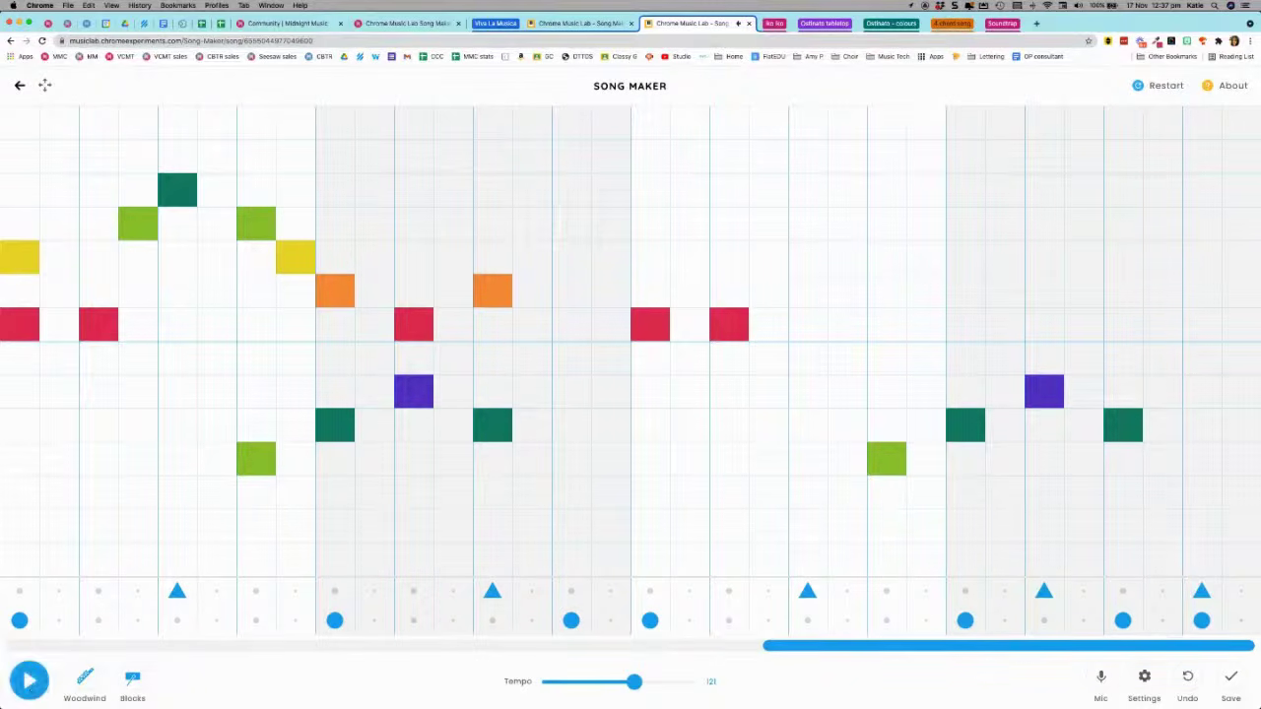
pyautogui.moveTo(863, 653); pyautogui.dragTo(14, 647)
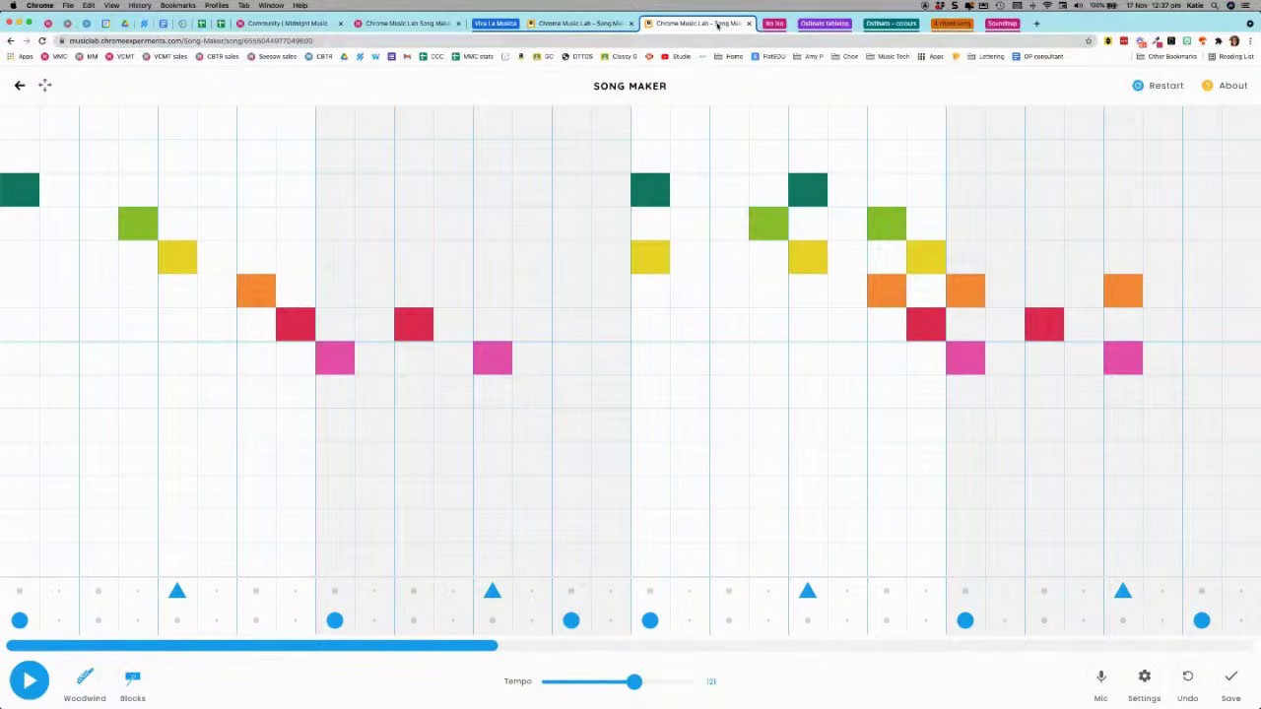
# - Switch to the Keynote webinar presentation and show the "7. The cover song project" title slide
pyautogui.press('super+Tab')
pyautogui.press('Escape')
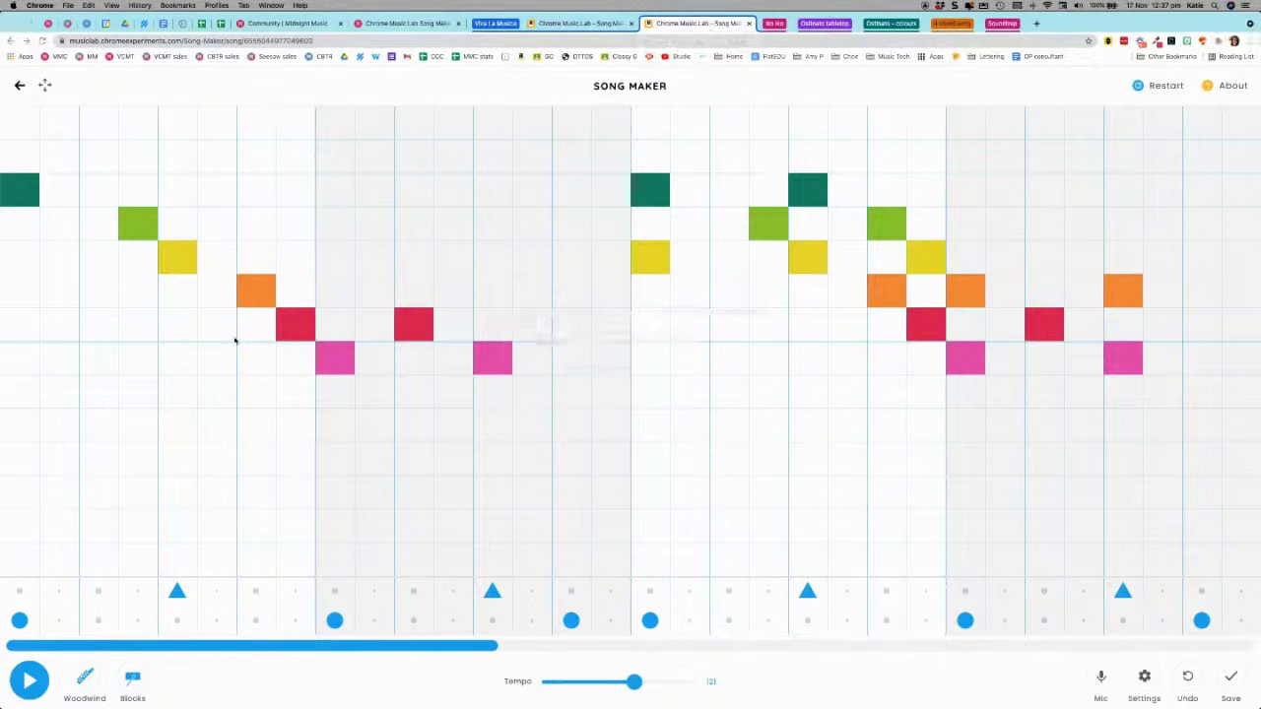
pyautogui.press('super+Tab')
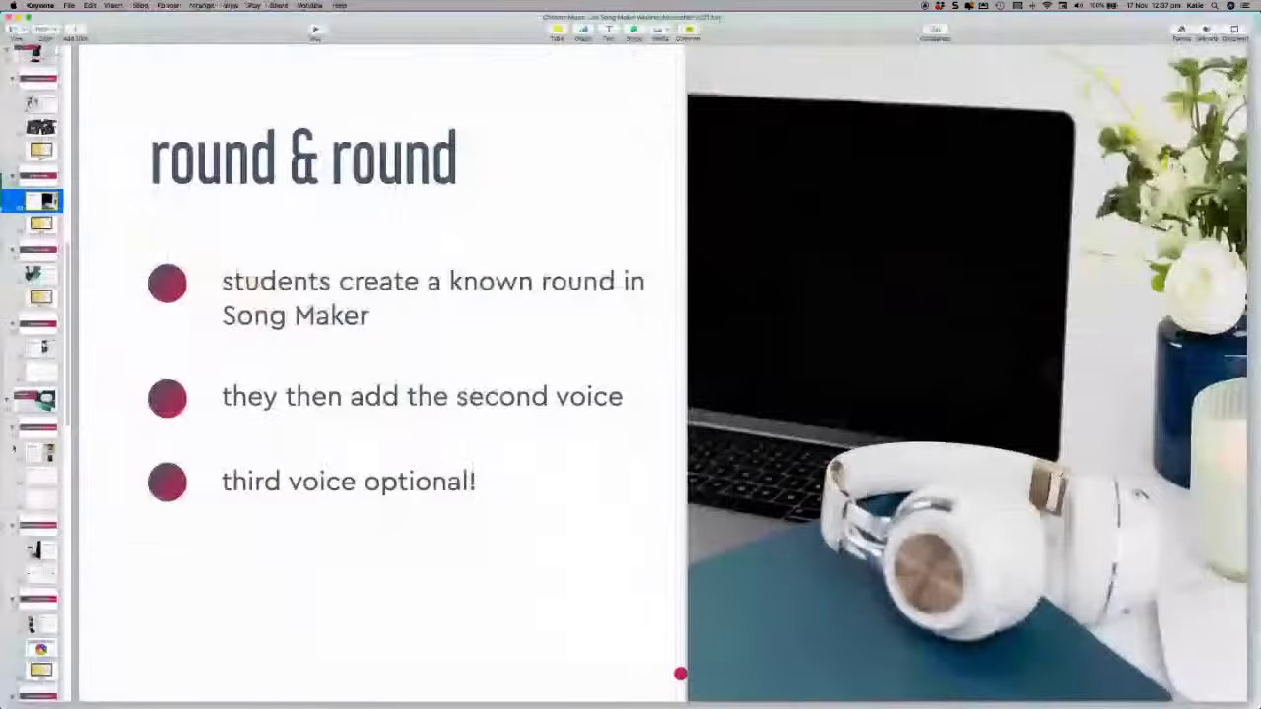
pyautogui.click(43, 231)
pyautogui.click(40, 252)
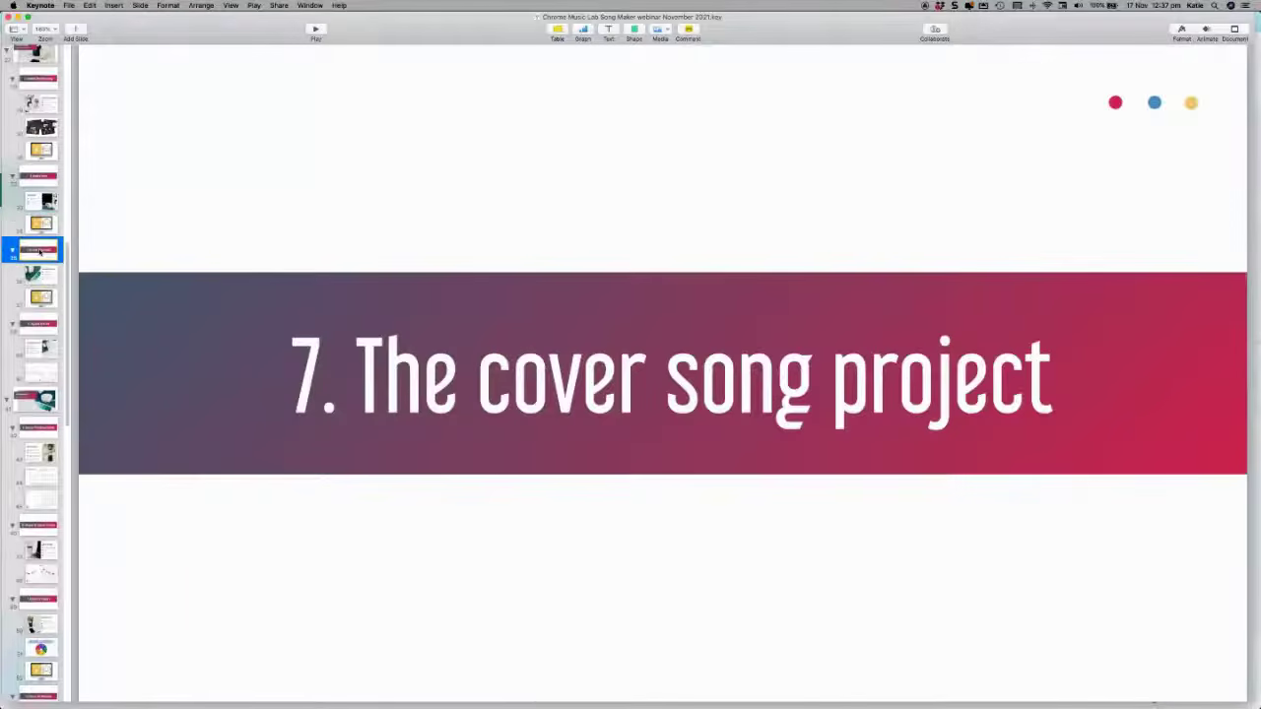
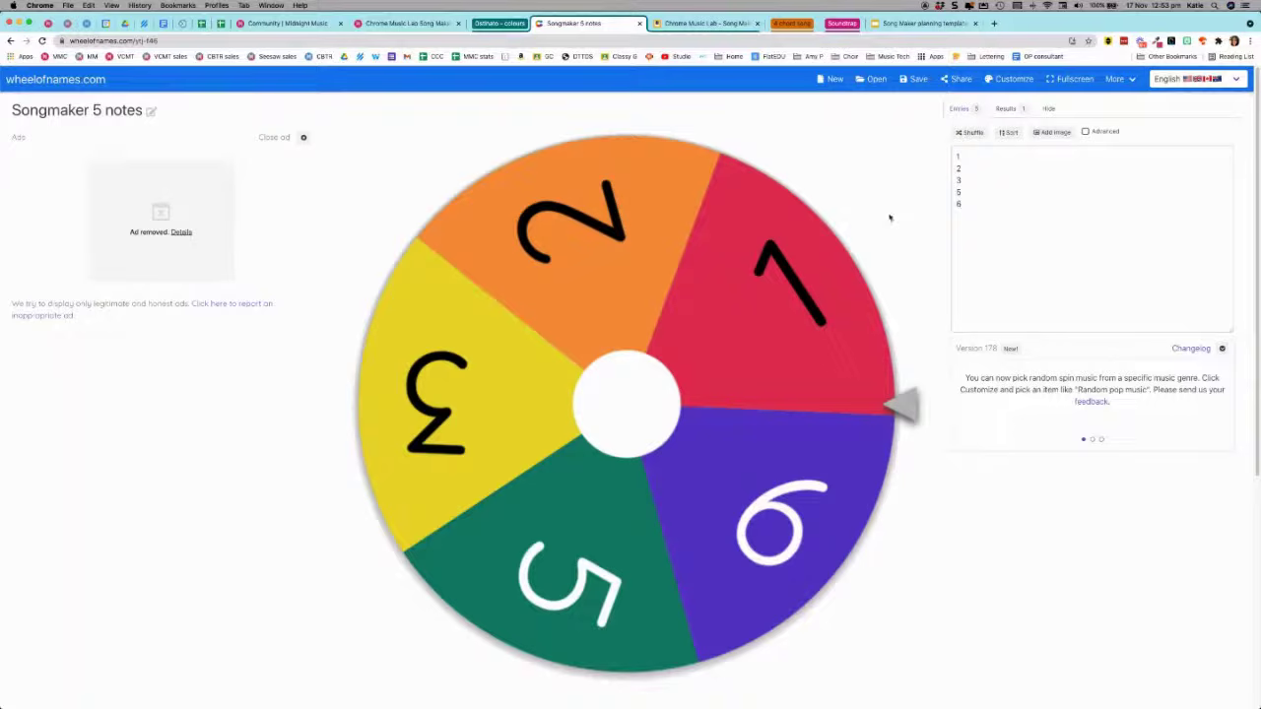
# - Spin the "Songmaker 5 notes" wheel to pick a random note and dismiss the result
pyautogui.click(740, 298)
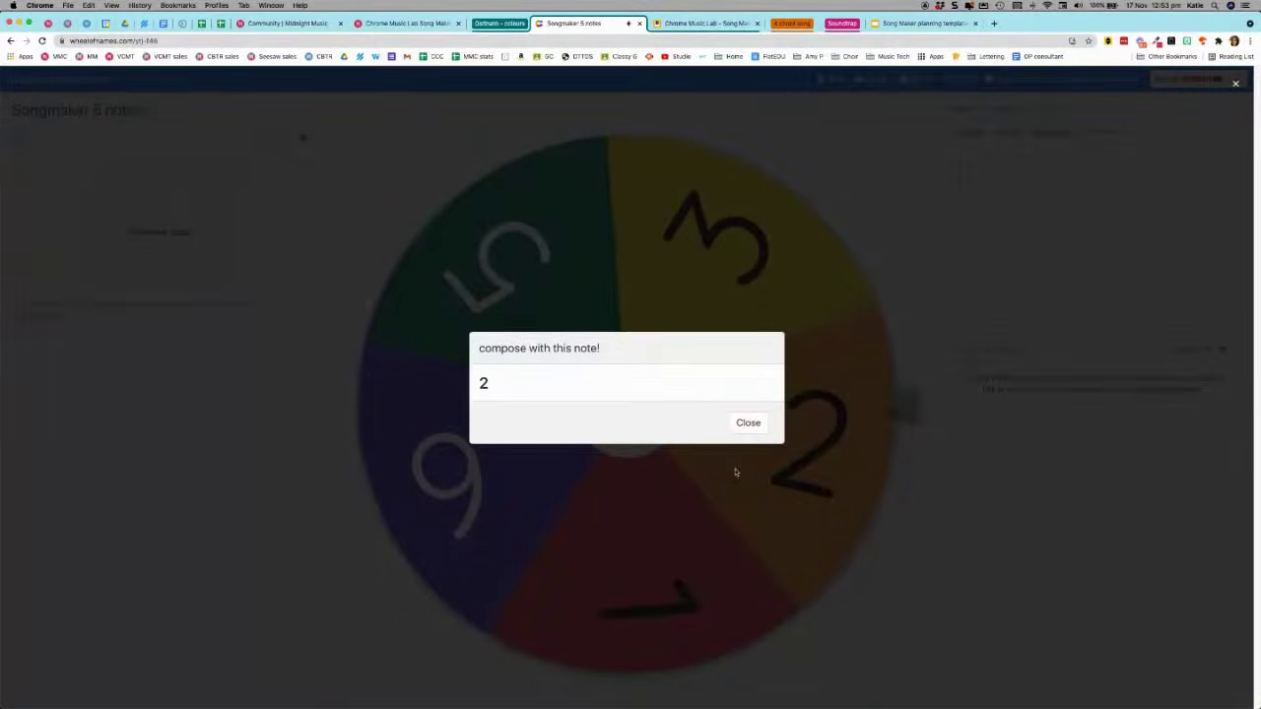
pyautogui.click(746, 425)
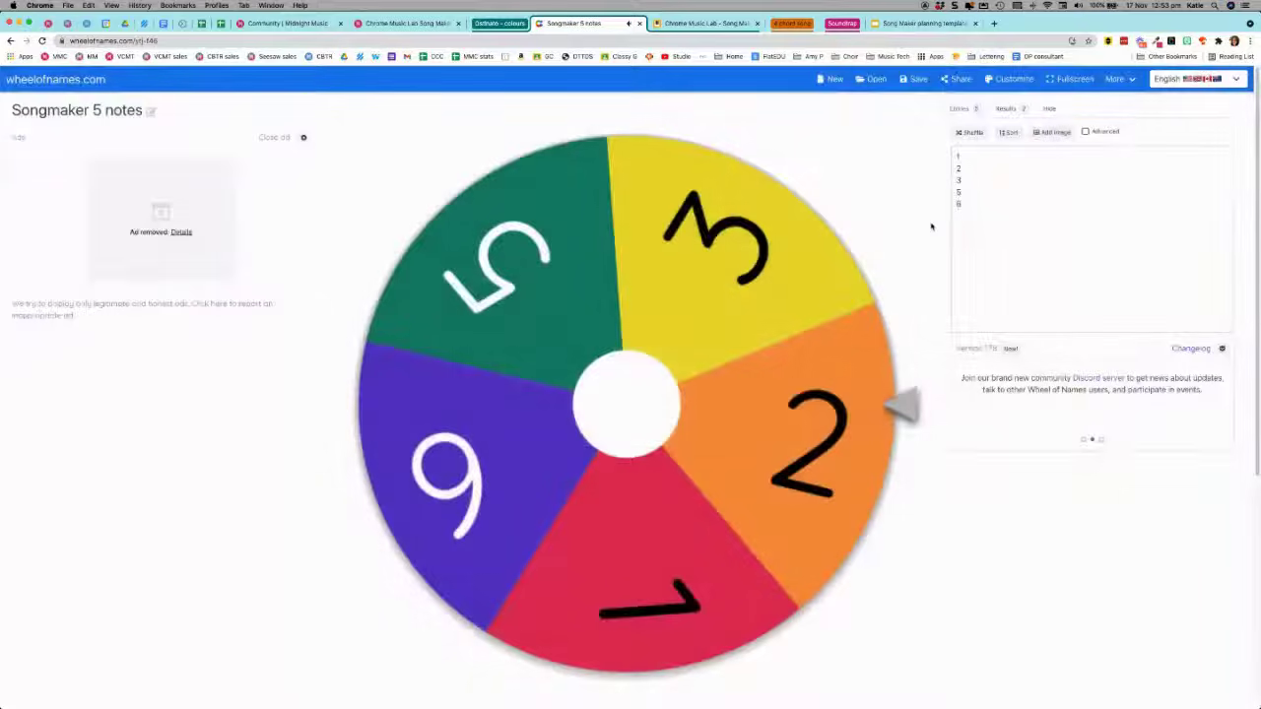
# - Open the Song Maker example next to the spinner in the Ostinato - colours group, play it and stop it
pyautogui.click(684, 23)
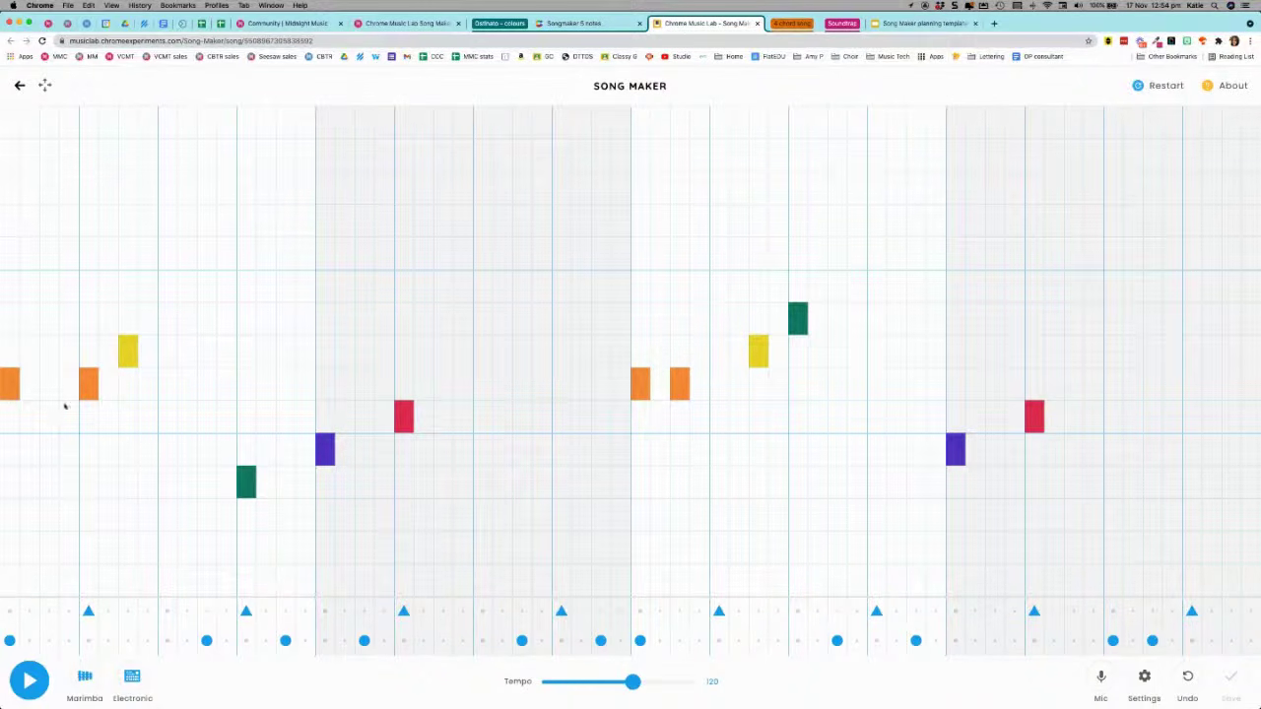
pyautogui.click(30, 682)
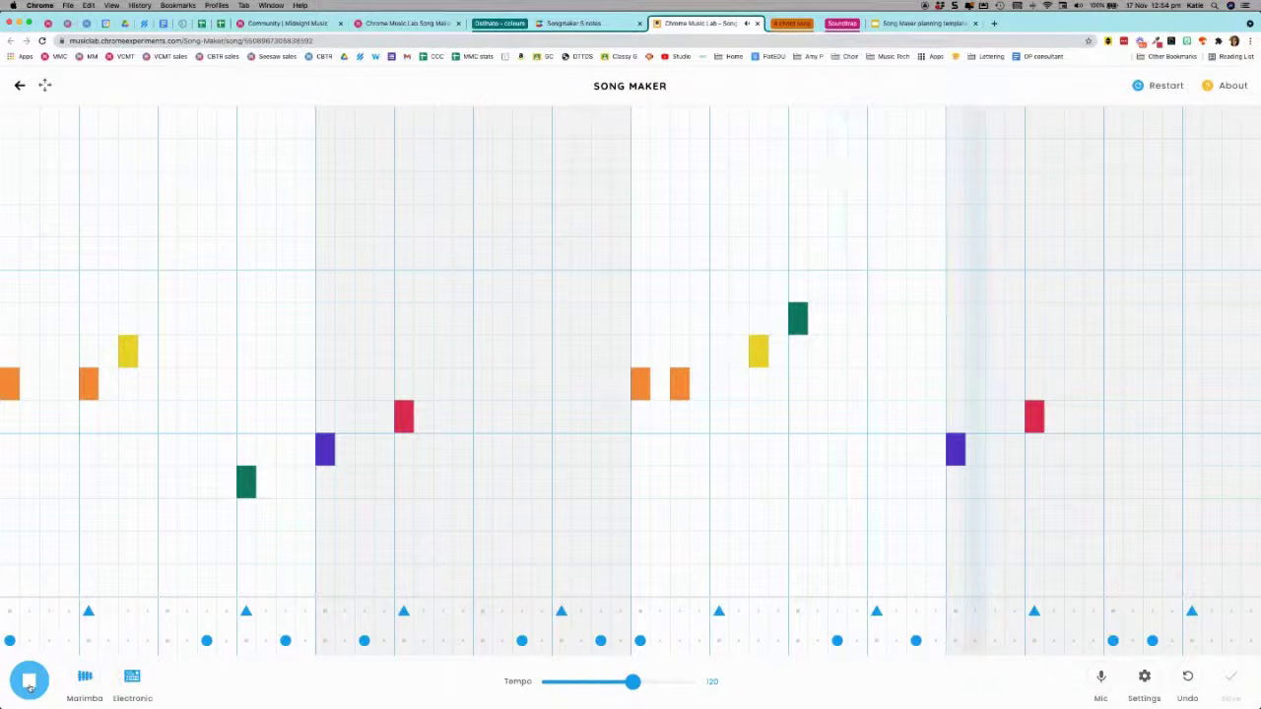
pyautogui.click(29, 683)
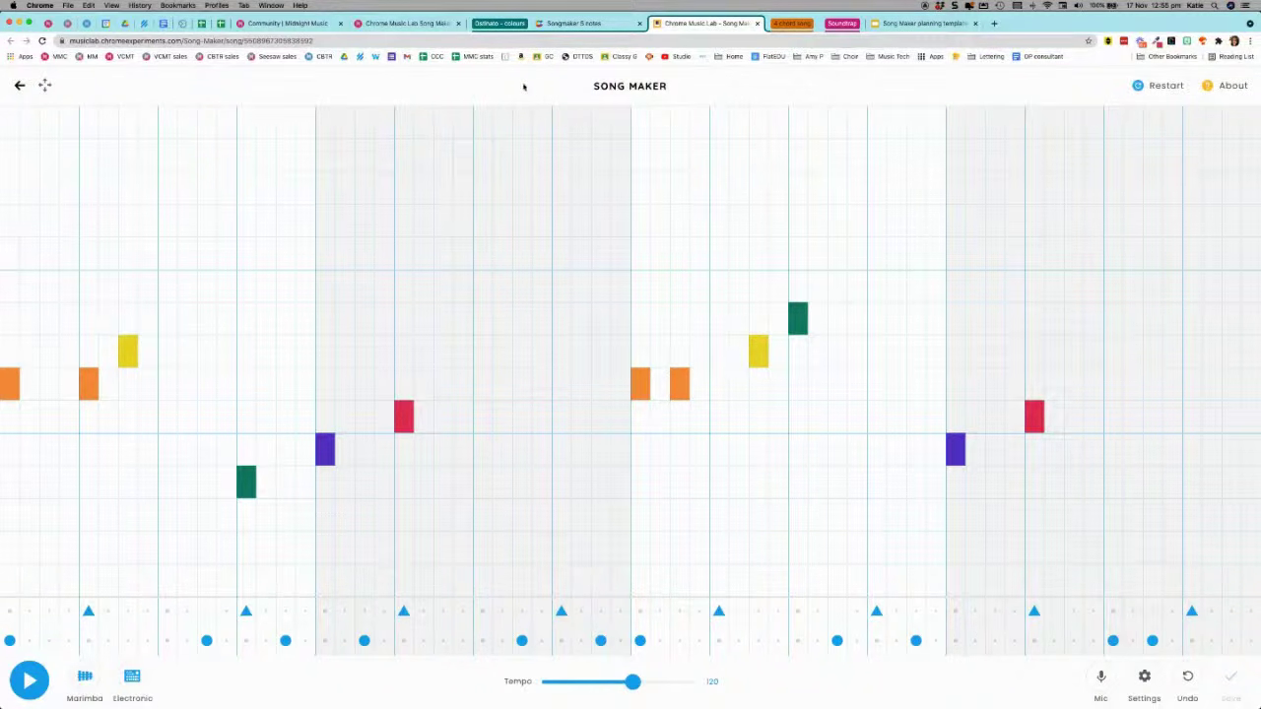
# - Return to the "Songmaker 5 notes" wheel, shorten its spin time slightly in the customization settings and accept them
pyautogui.click(581, 24)
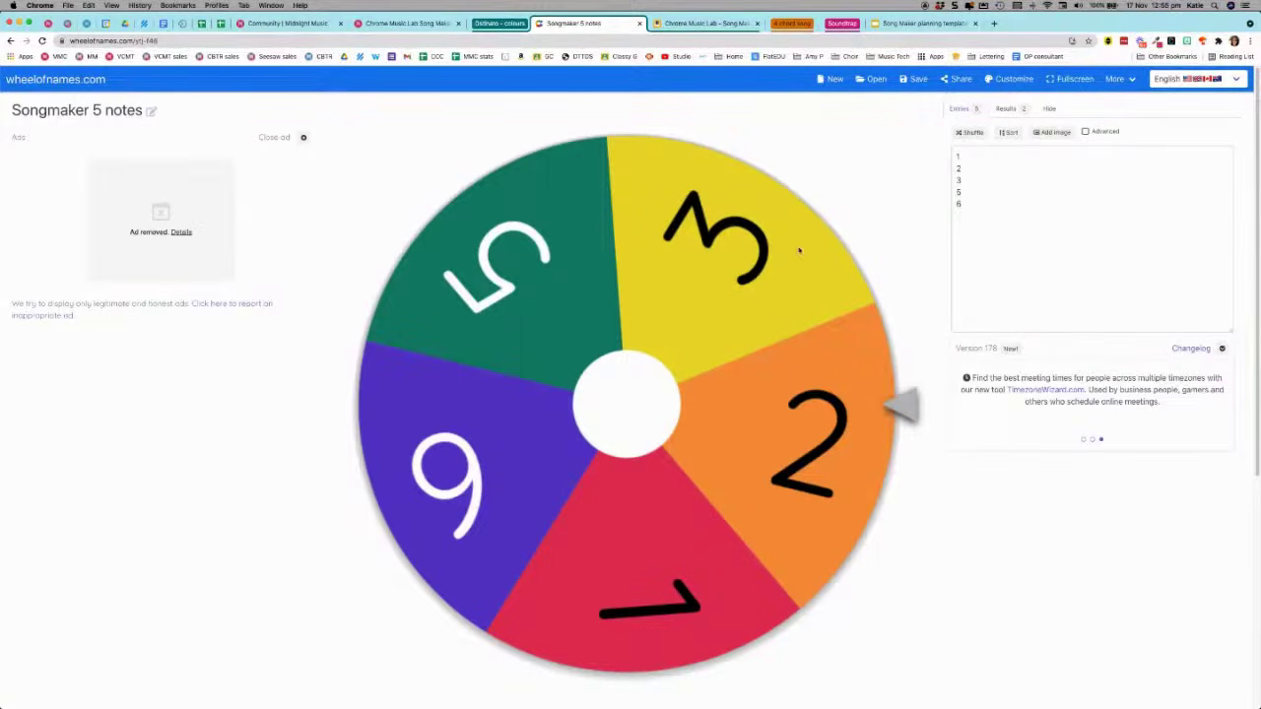
pyautogui.click(1013, 85)
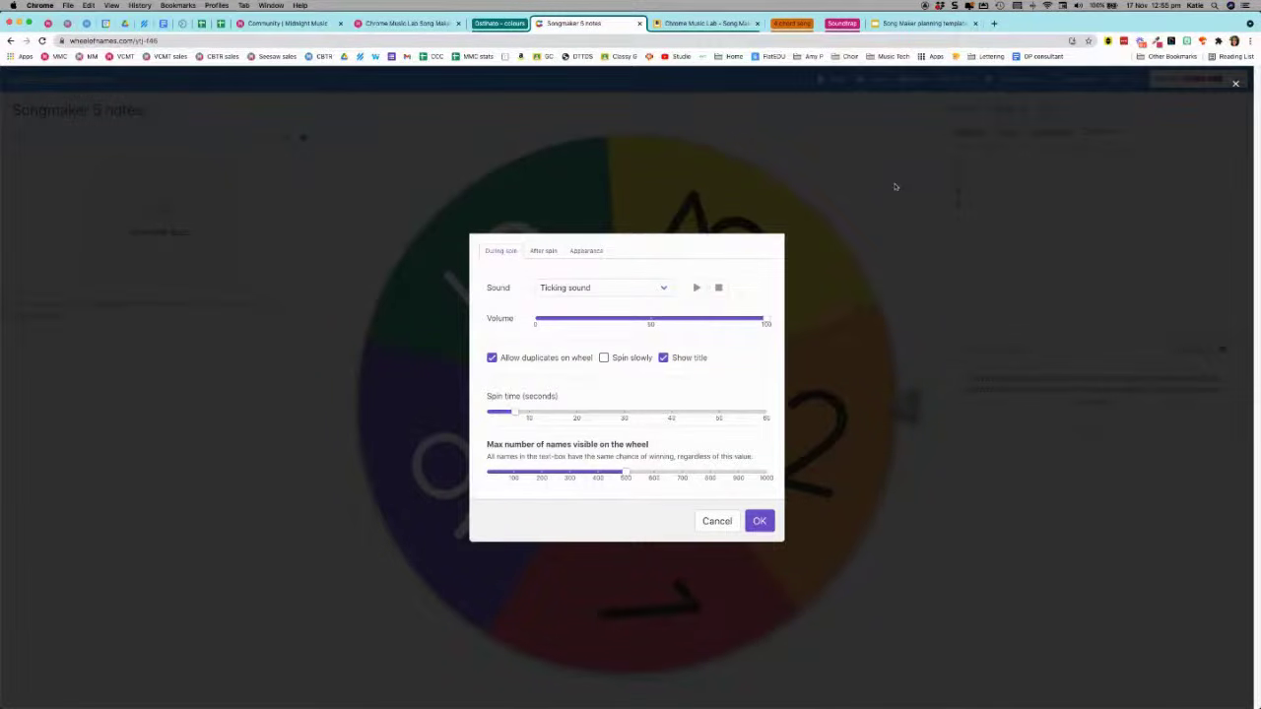
pyautogui.click(514, 412)
pyautogui.click(514, 412)
pyautogui.moveTo(516, 415); pyautogui.dragTo(511, 415)
pyautogui.click(508, 417)
pyautogui.click(508, 417)
pyautogui.click(758, 523)
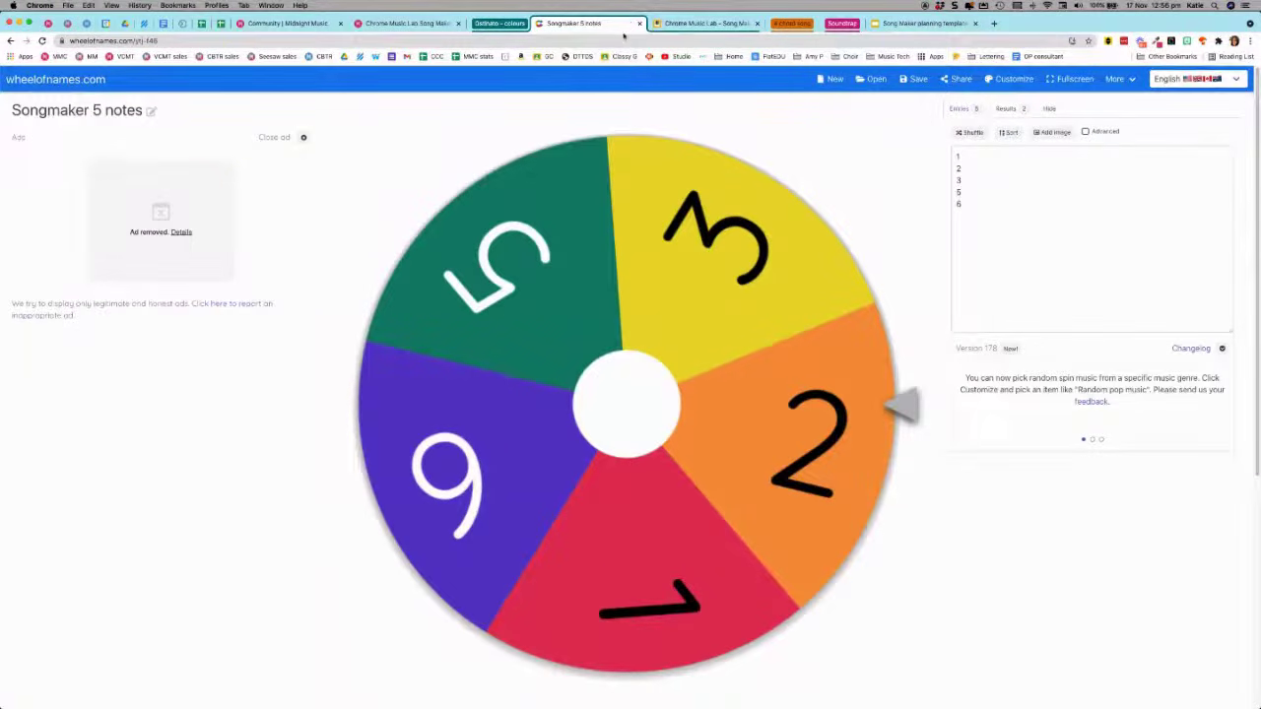
# - Switch to the Keynote presentation and show the "12. Ostinato #4 Wordsmith" title slide, followed by the "wordsmith ostinati" slide
pyautogui.press('super+Tab')
pyautogui.press('Escape')
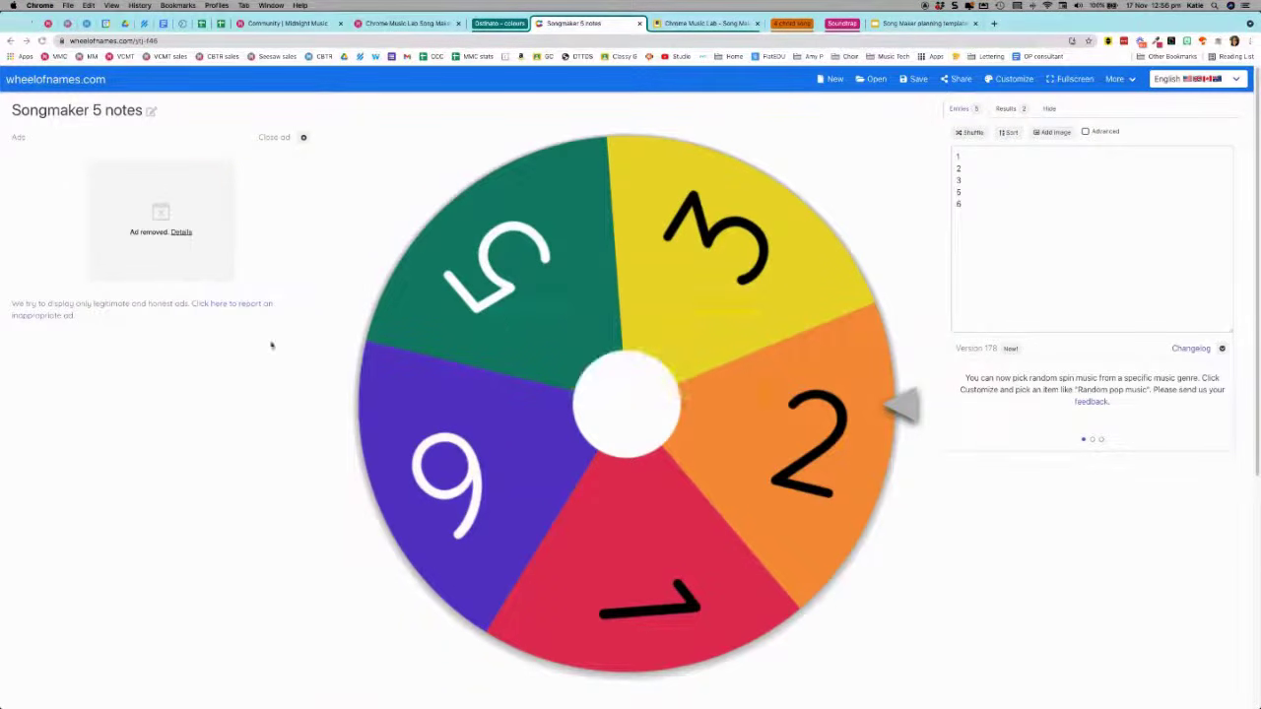
pyautogui.press('super+Tab')
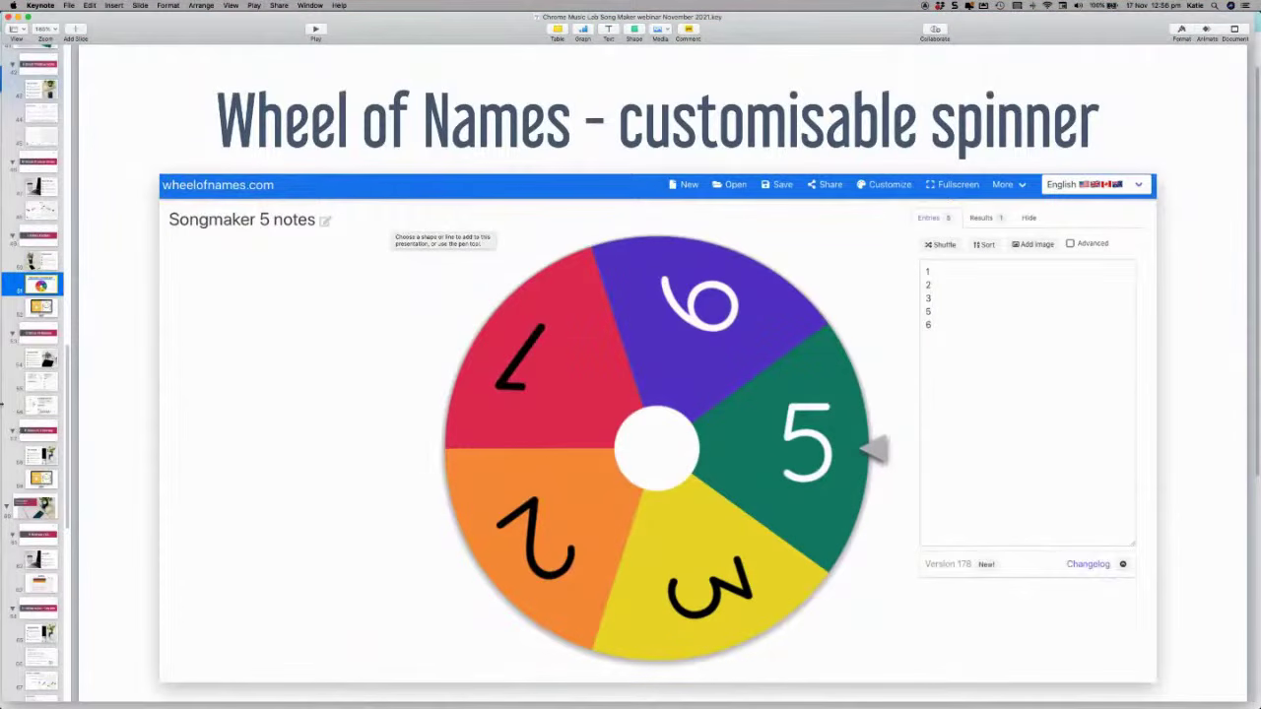
pyautogui.click(49, 339)
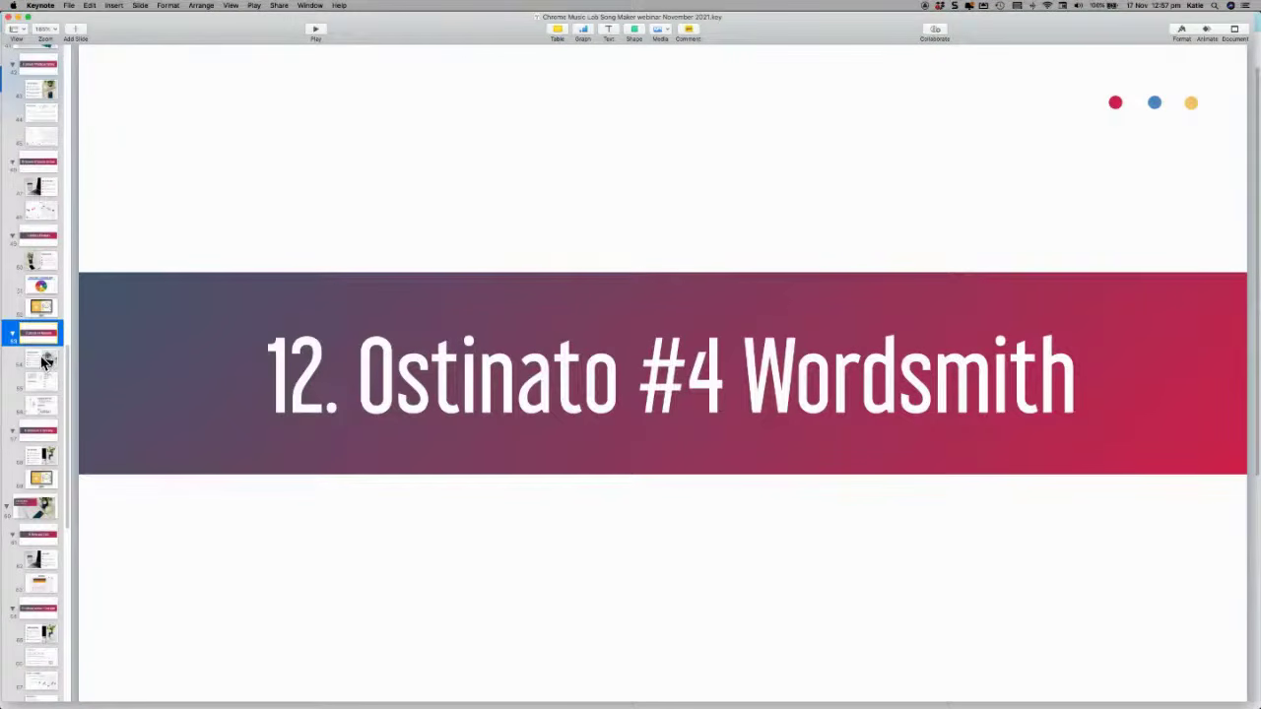
pyautogui.click(45, 363)
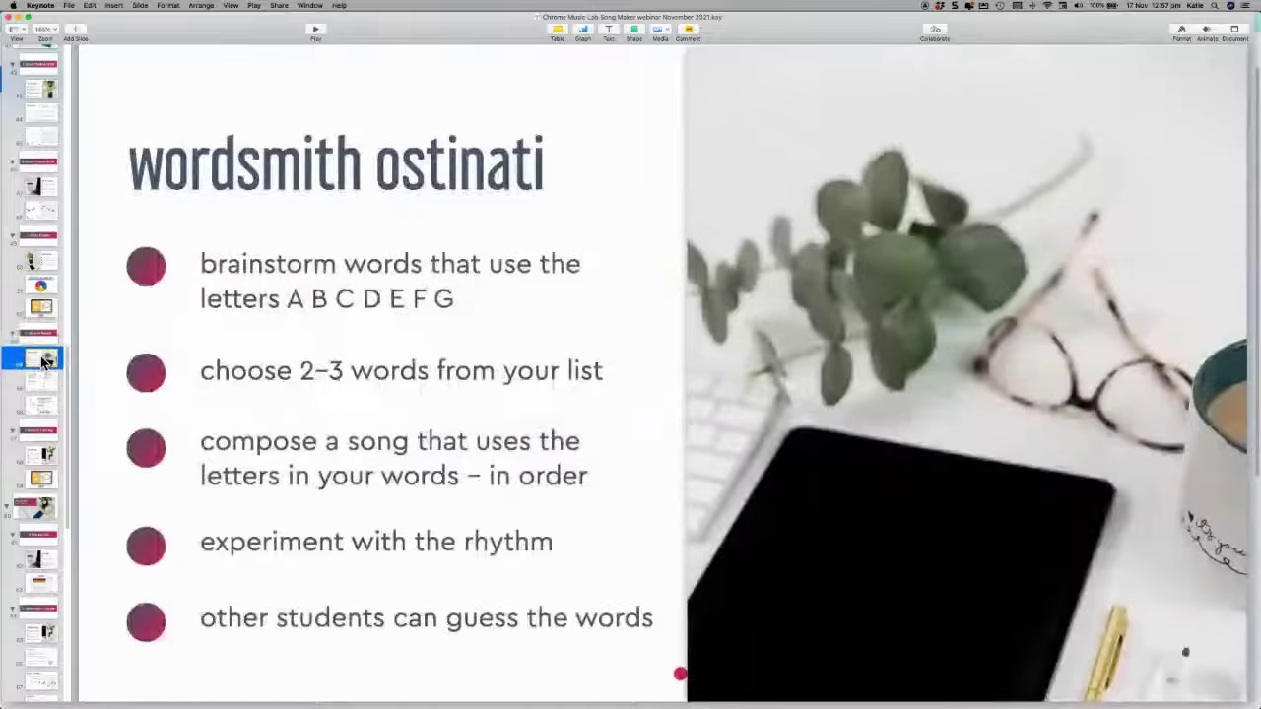
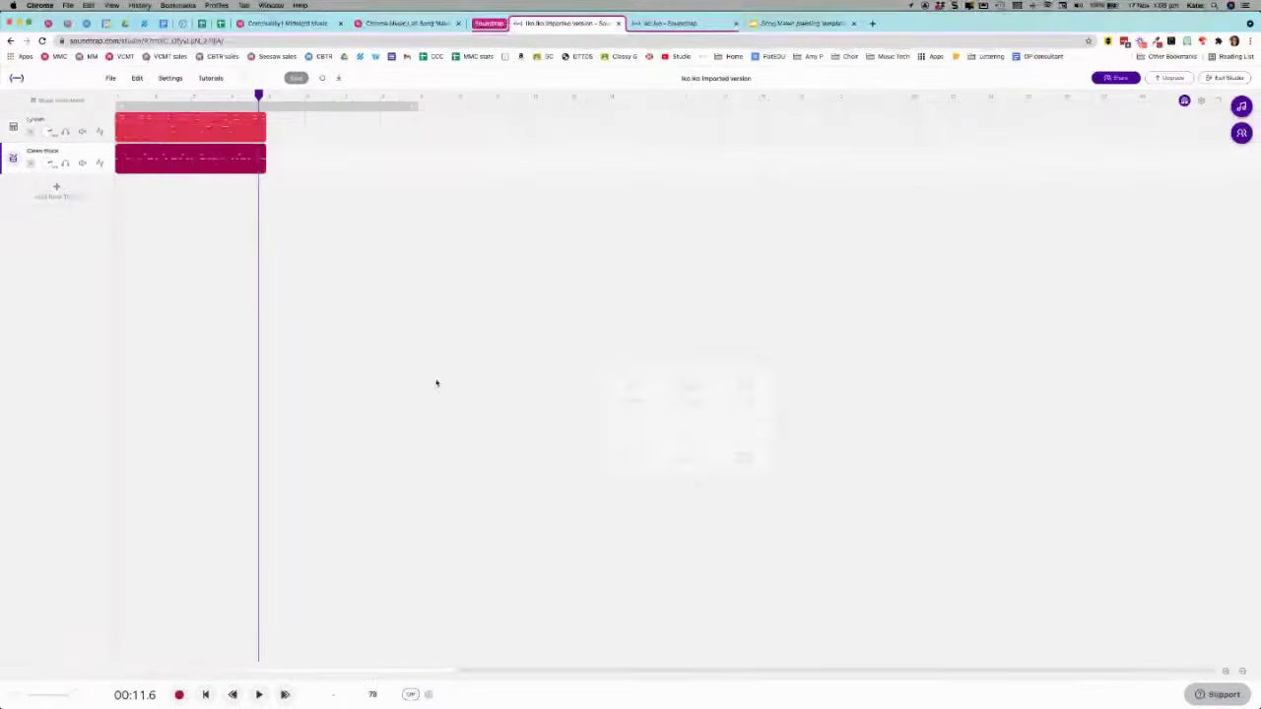
# - Return the Soundtrap project "Iko Iko imported version" to its start, play both tracks and stop playback
pyautogui.click(510, 510)
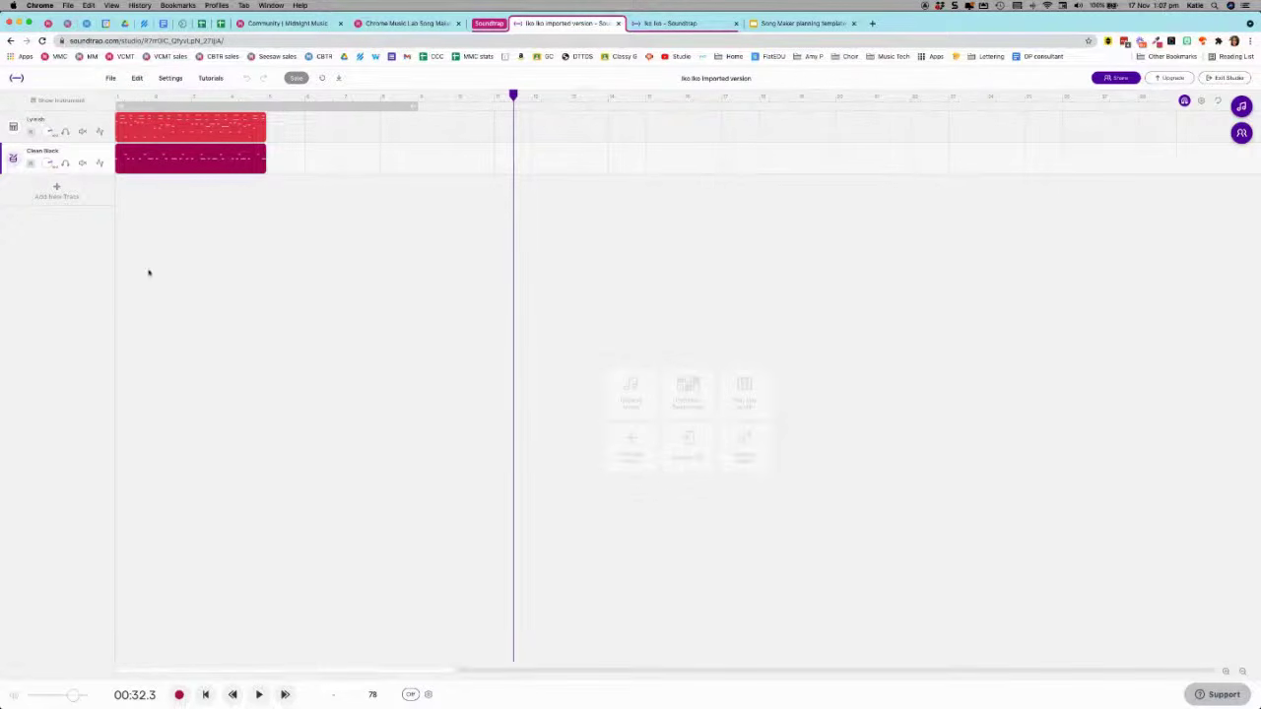
pyautogui.click(206, 696)
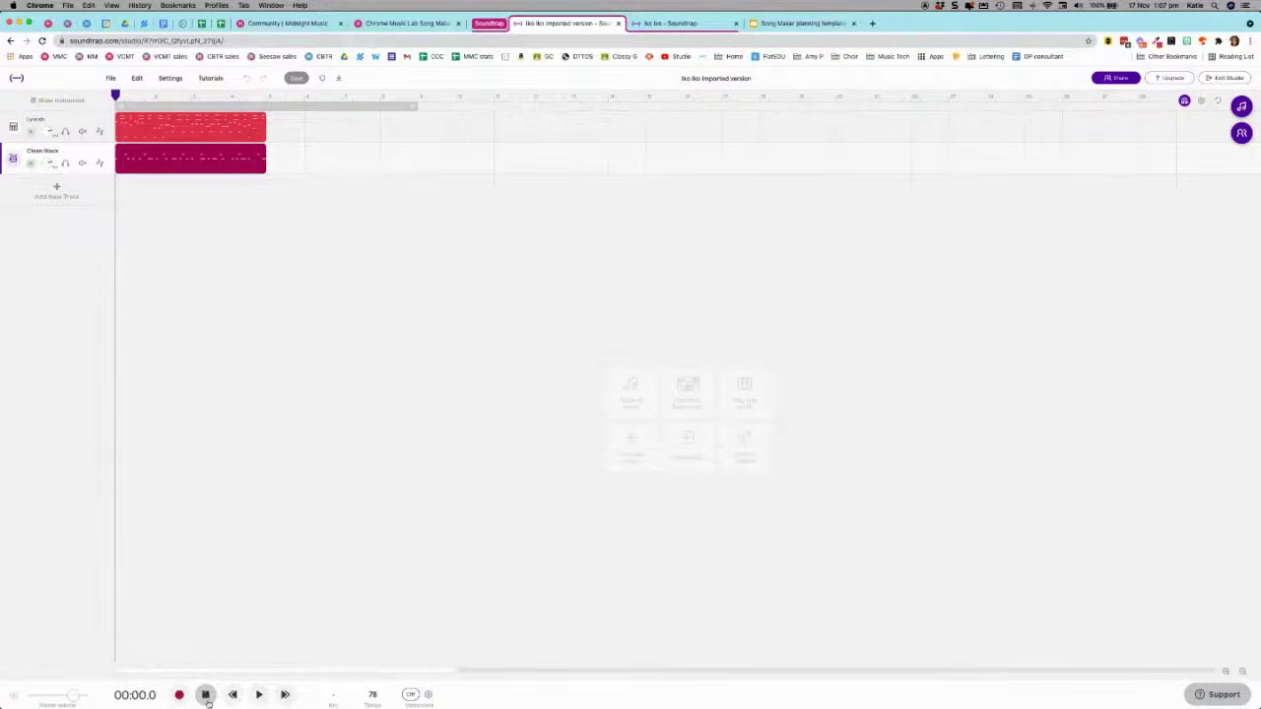
pyautogui.moveTo(201, 166)
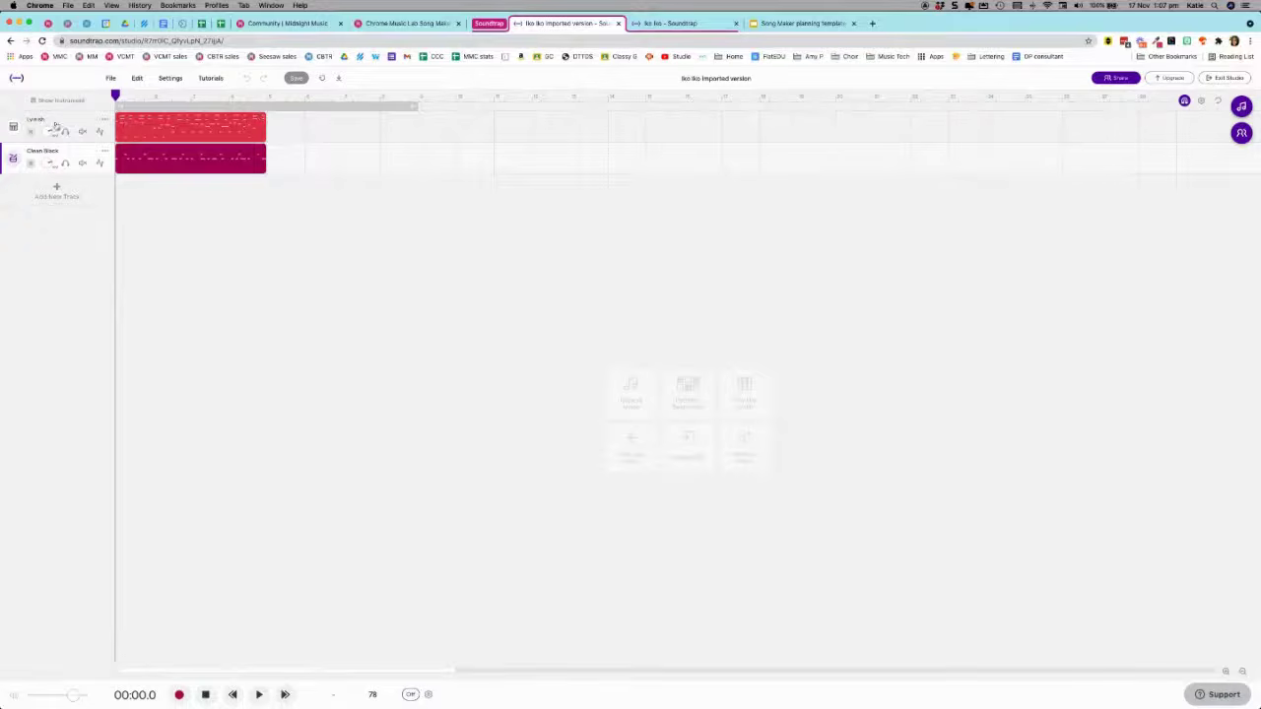
pyautogui.click(260, 696)
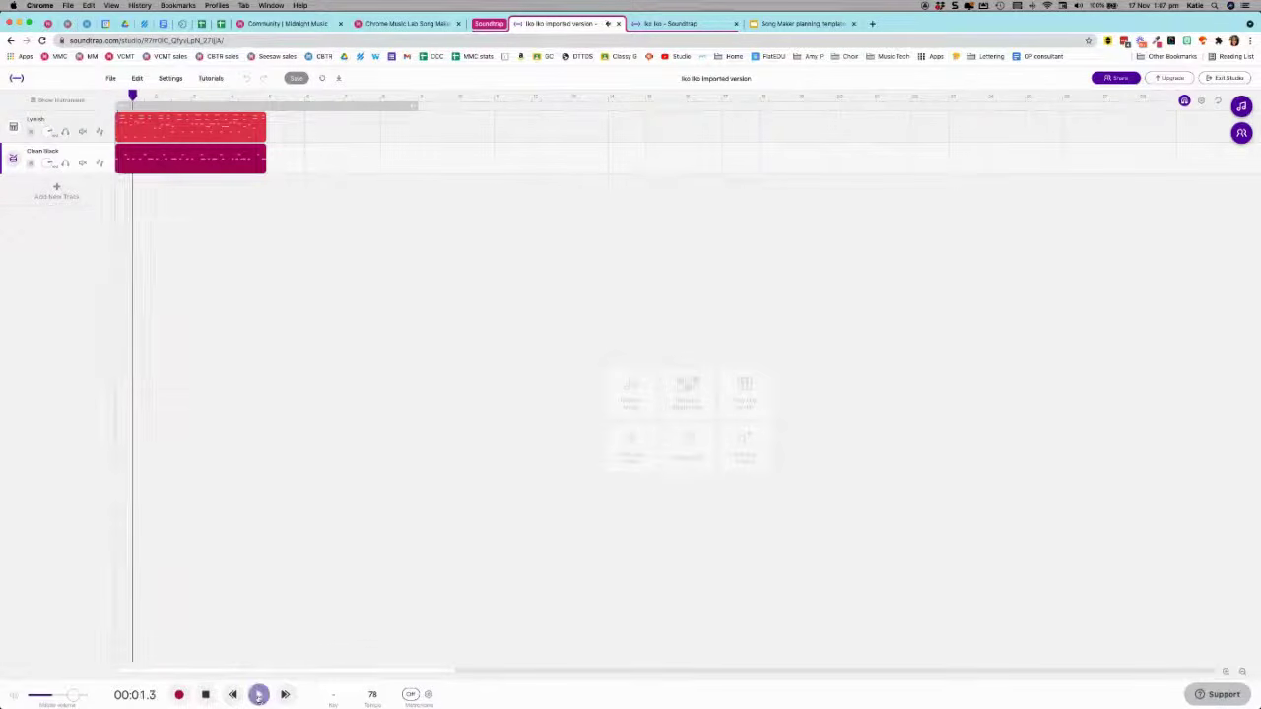
pyautogui.click(206, 696)
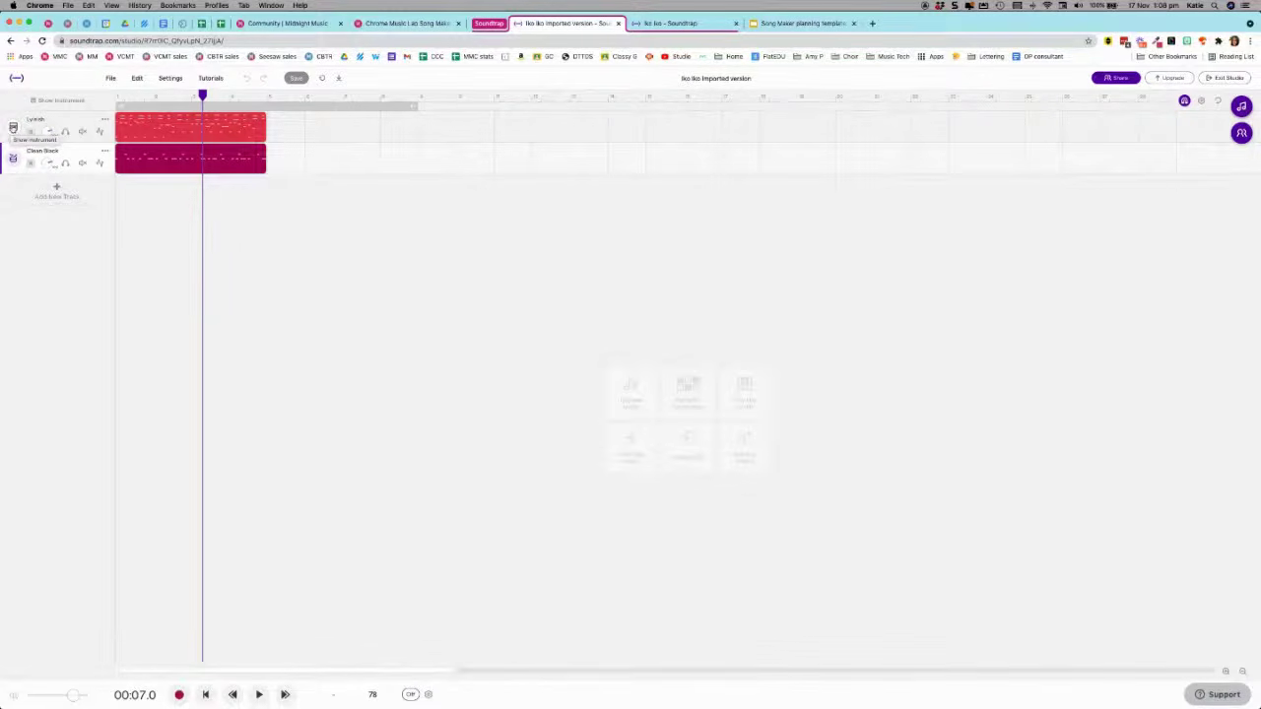
# - Show the first track's instrument, browse the Leads presets under Synths, and close the preset list without choosing one
pyautogui.click(13, 128)
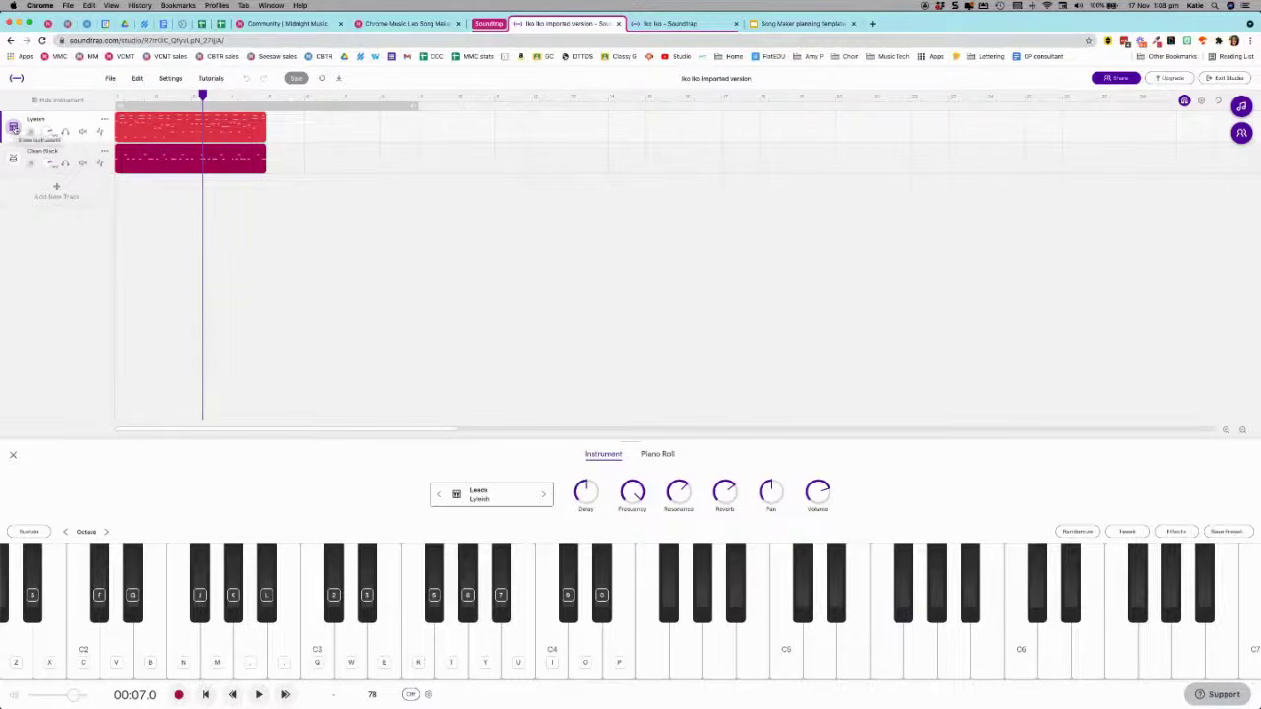
pyautogui.click(479, 499)
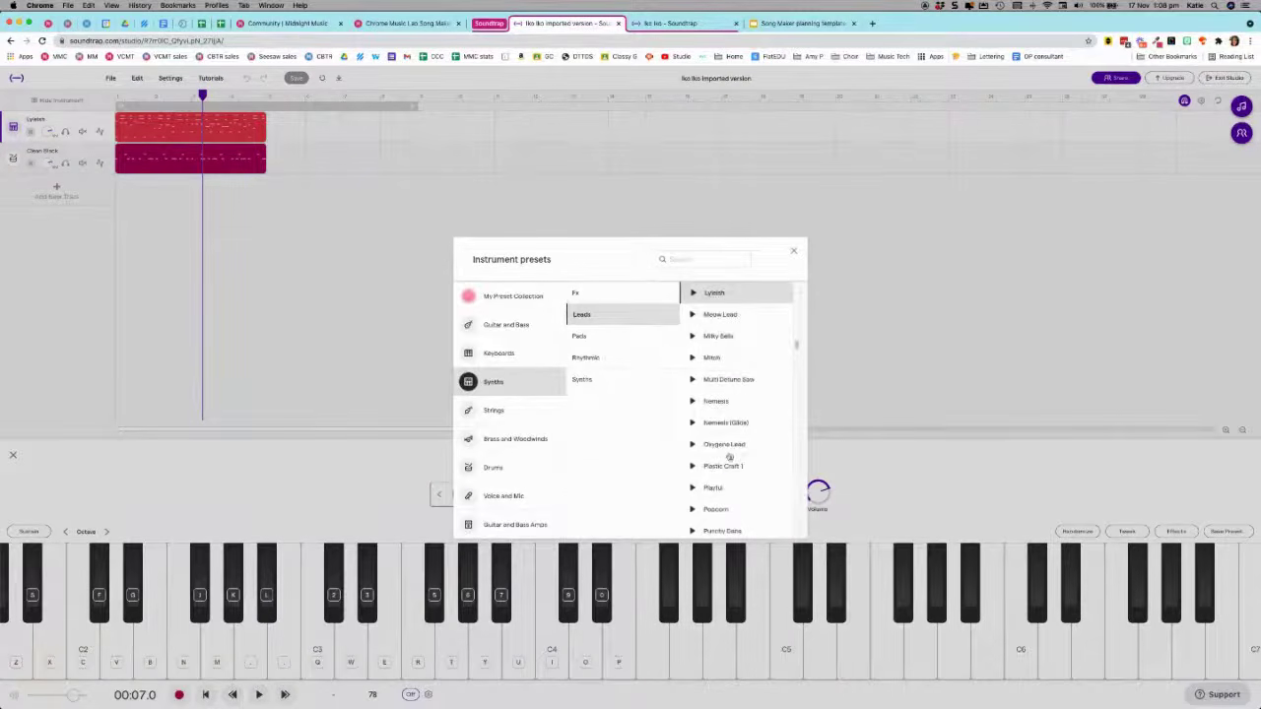
pyautogui.scroll(-3, 730, 459)
pyautogui.scroll(-3, 727, 449)
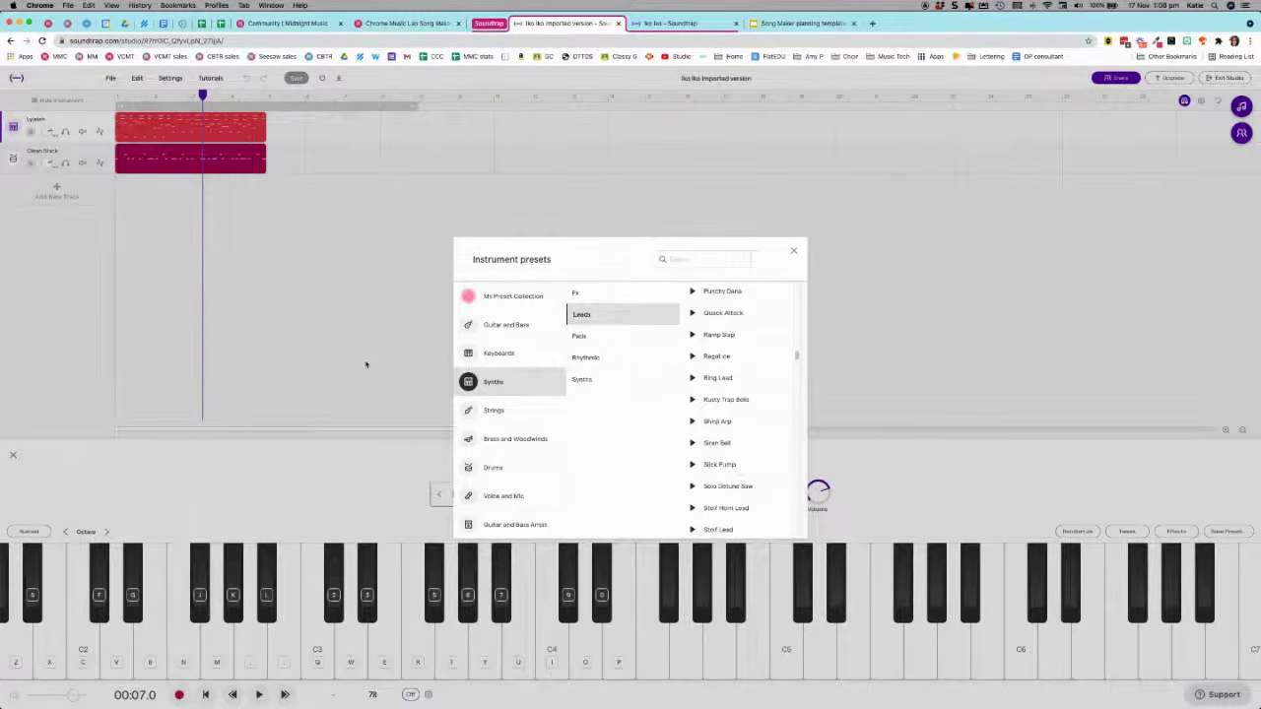
pyautogui.click(331, 313)
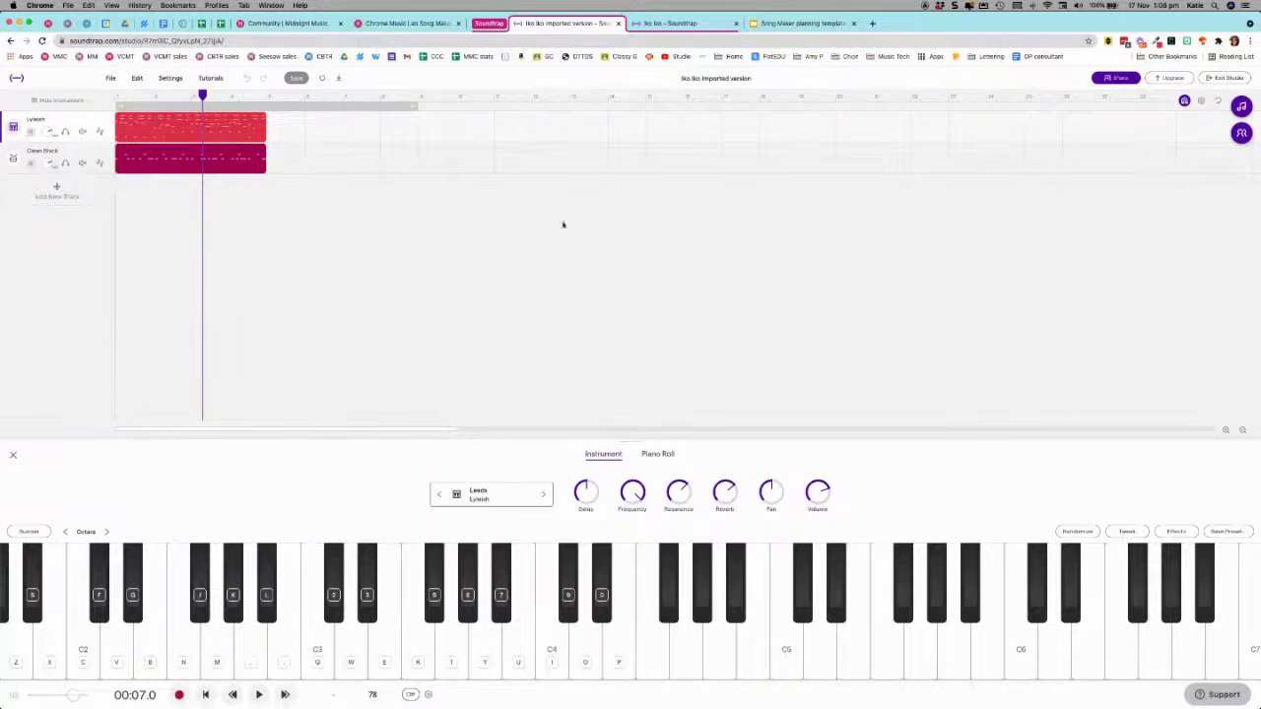
# - Open the finished "Iko Iko" Soundtrap project, play it from the beginning with the vocals muted, and stop playback
pyautogui.click(683, 24)
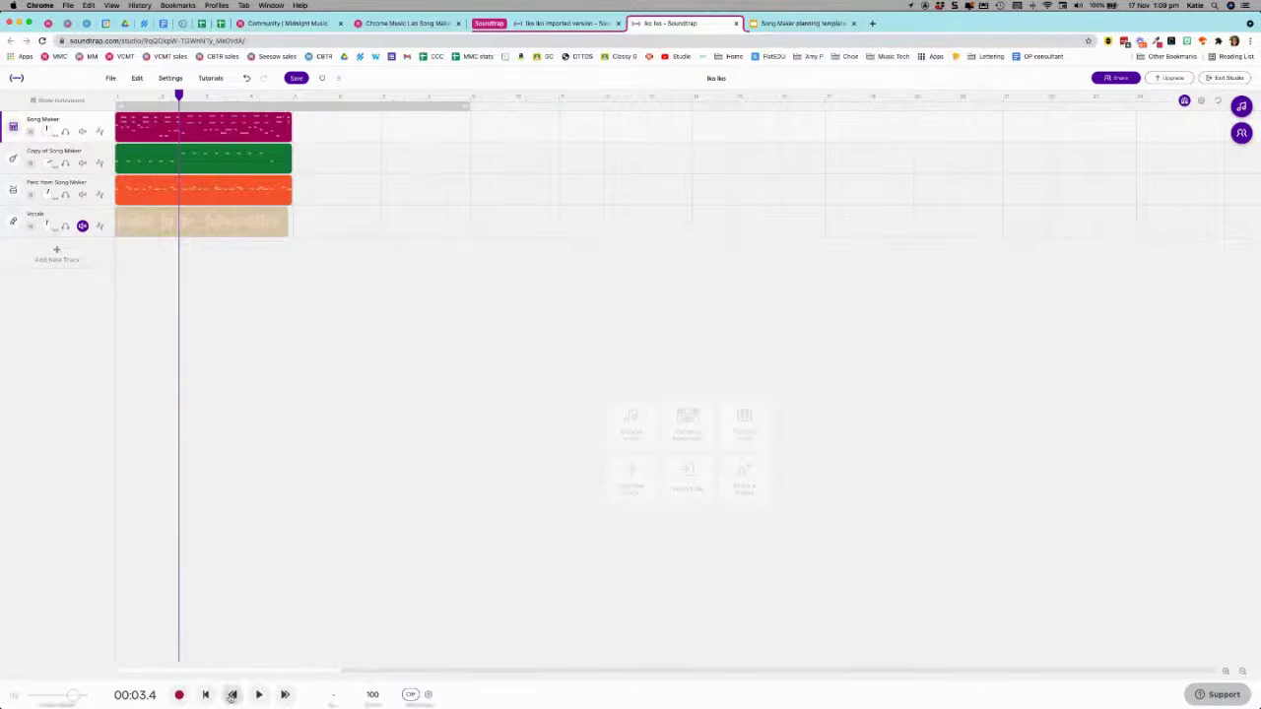
pyautogui.click(206, 694)
pyautogui.click(258, 694)
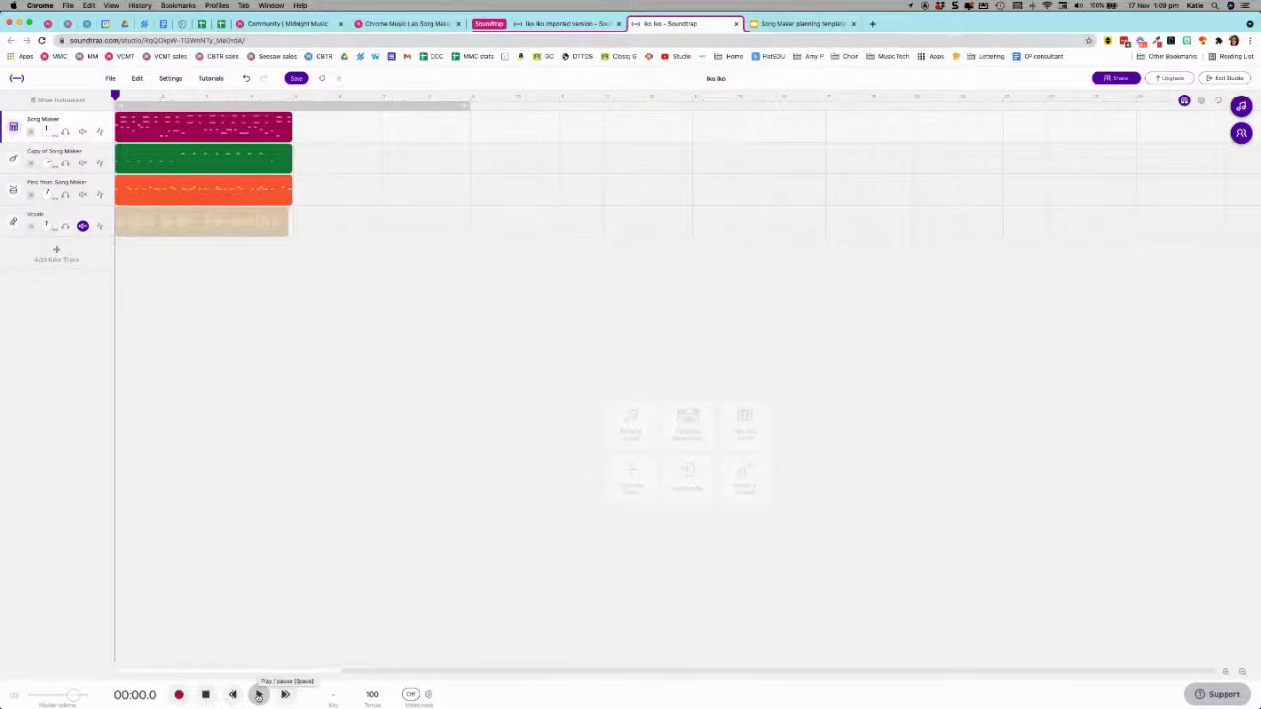
pyautogui.click(259, 694)
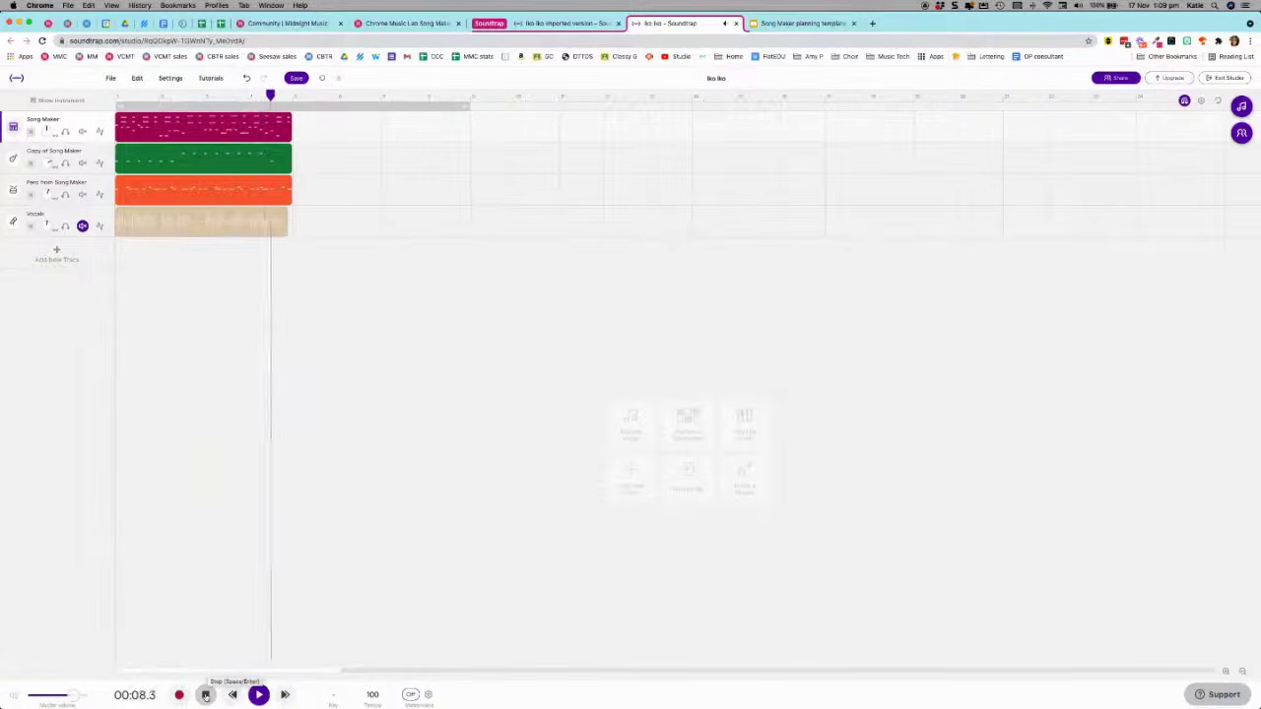
pyautogui.click(204, 694)
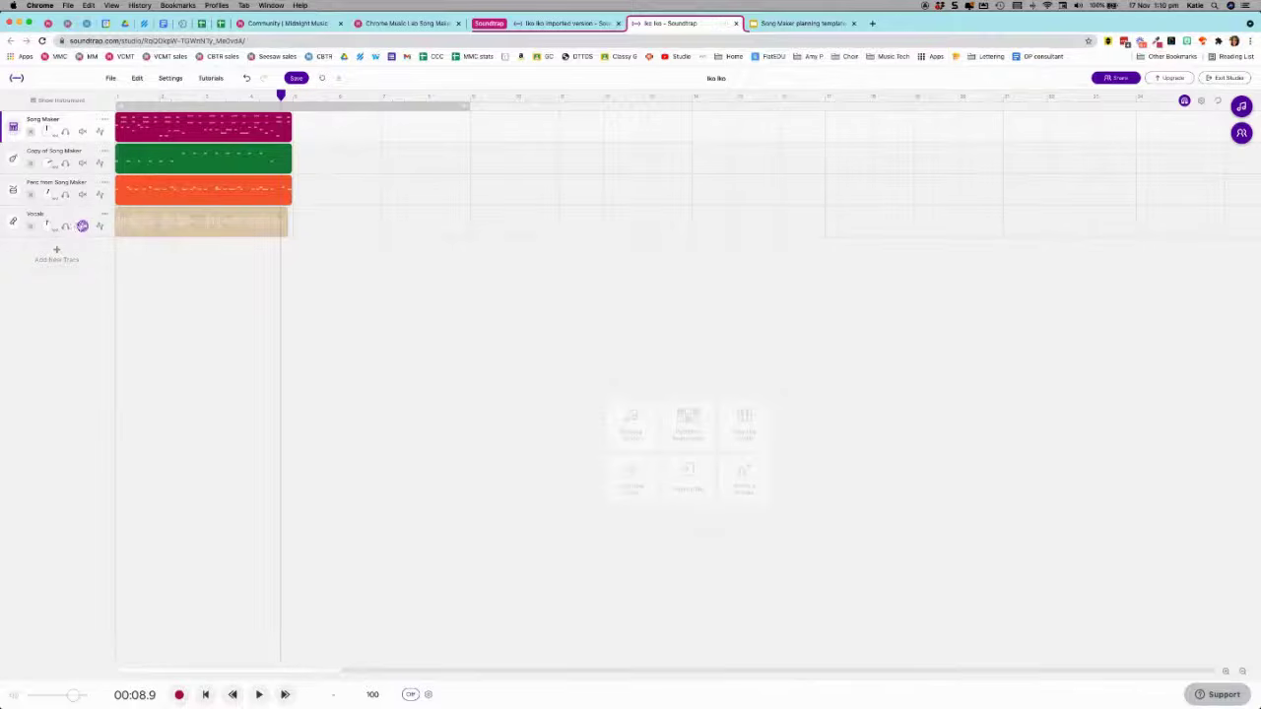
# - Unmute the vocals track in the "Iko Iko" project, play all four tracks from the beginning and stop playback
pyautogui.click(82, 226)
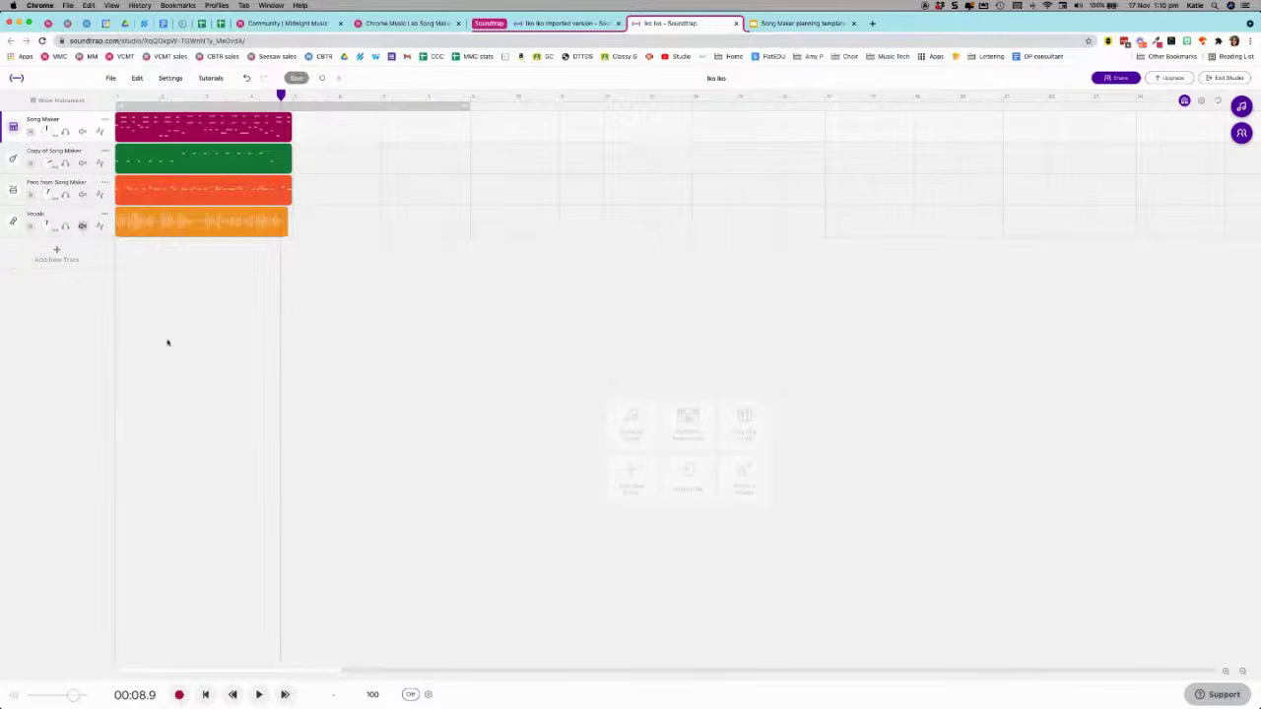
pyautogui.click(205, 696)
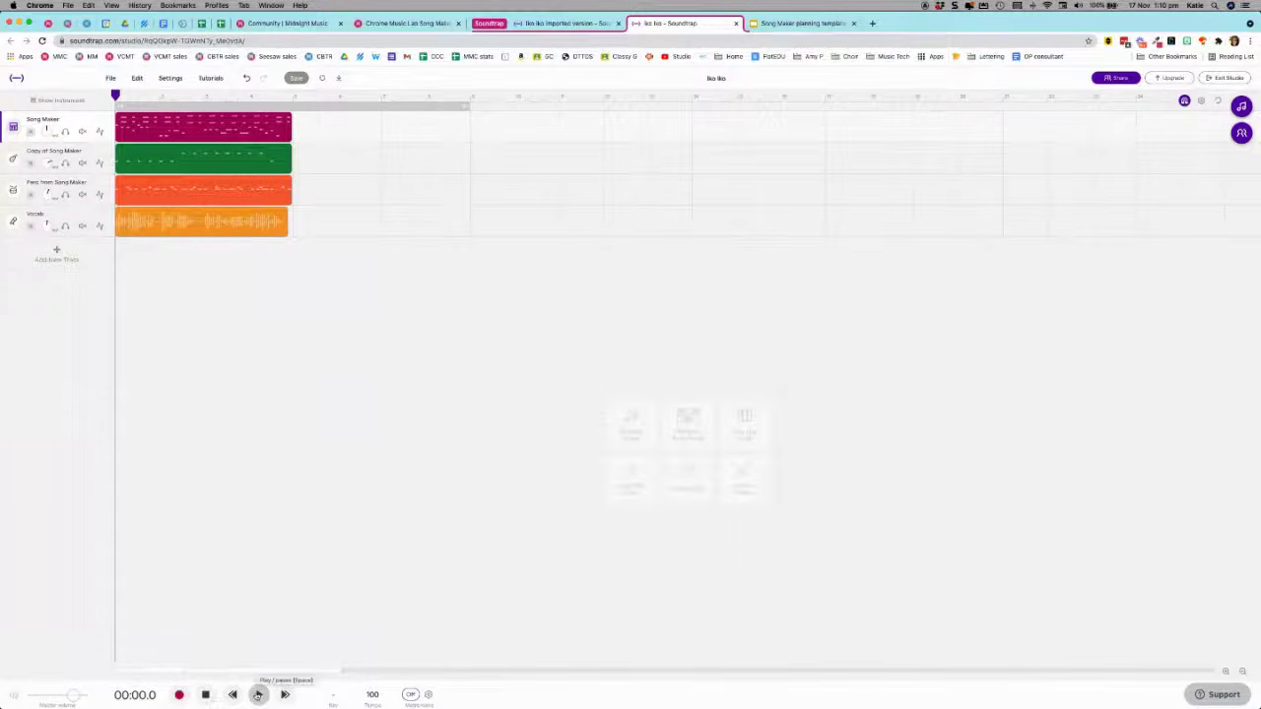
pyautogui.click(258, 694)
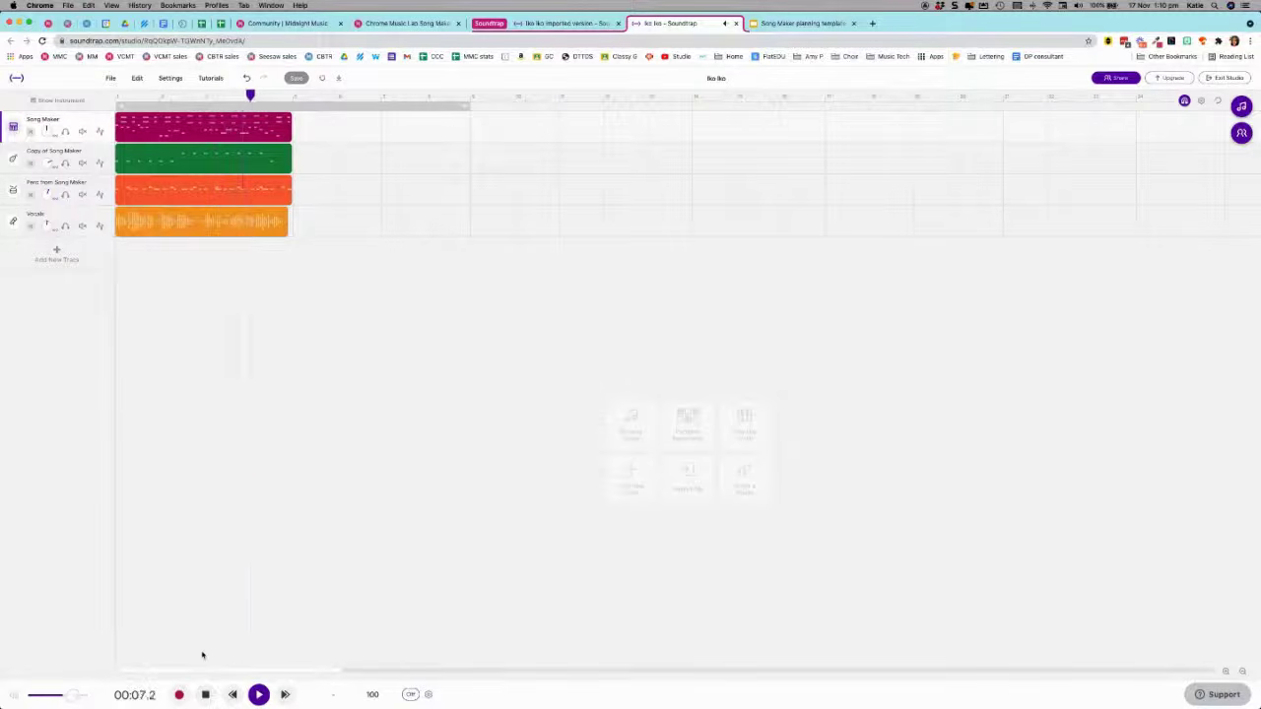
pyautogui.press('space')
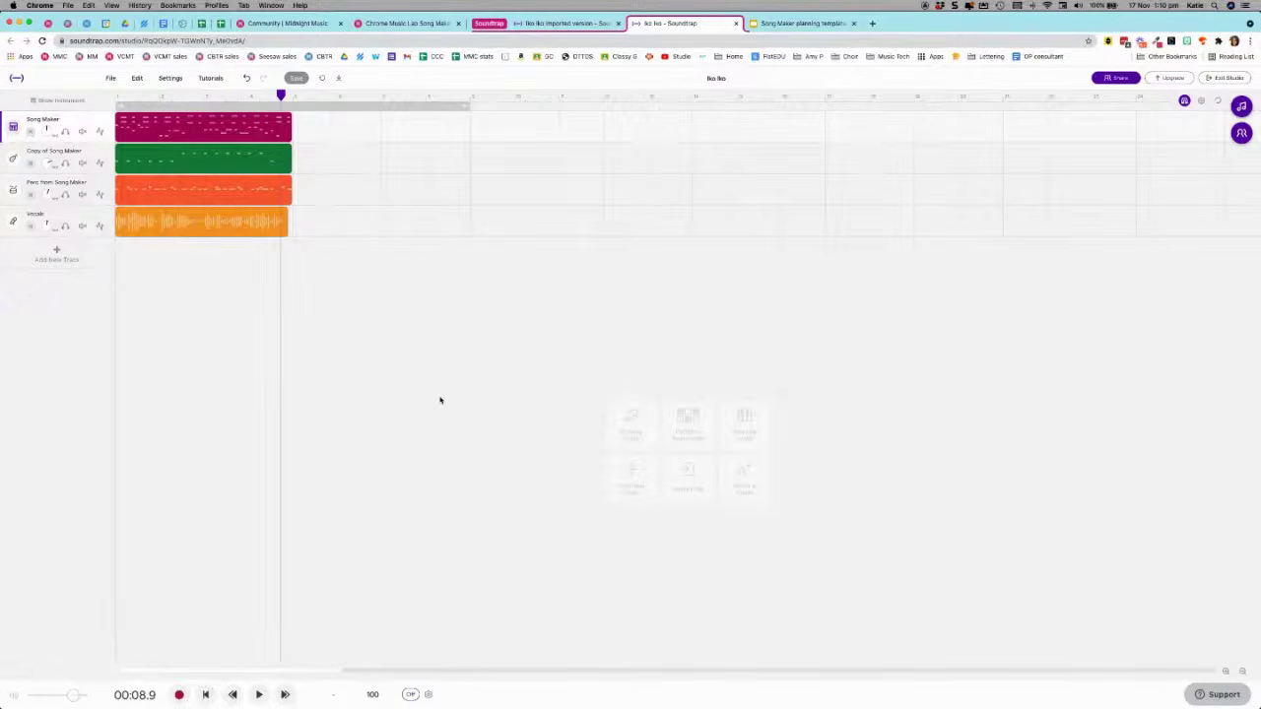
# - Switch to the Keynote presentation, show the "15. traditional notation -> Song Maker" title slide, and move ahead to the "YourClassTube" poster slide
pyautogui.press('super+Tab')
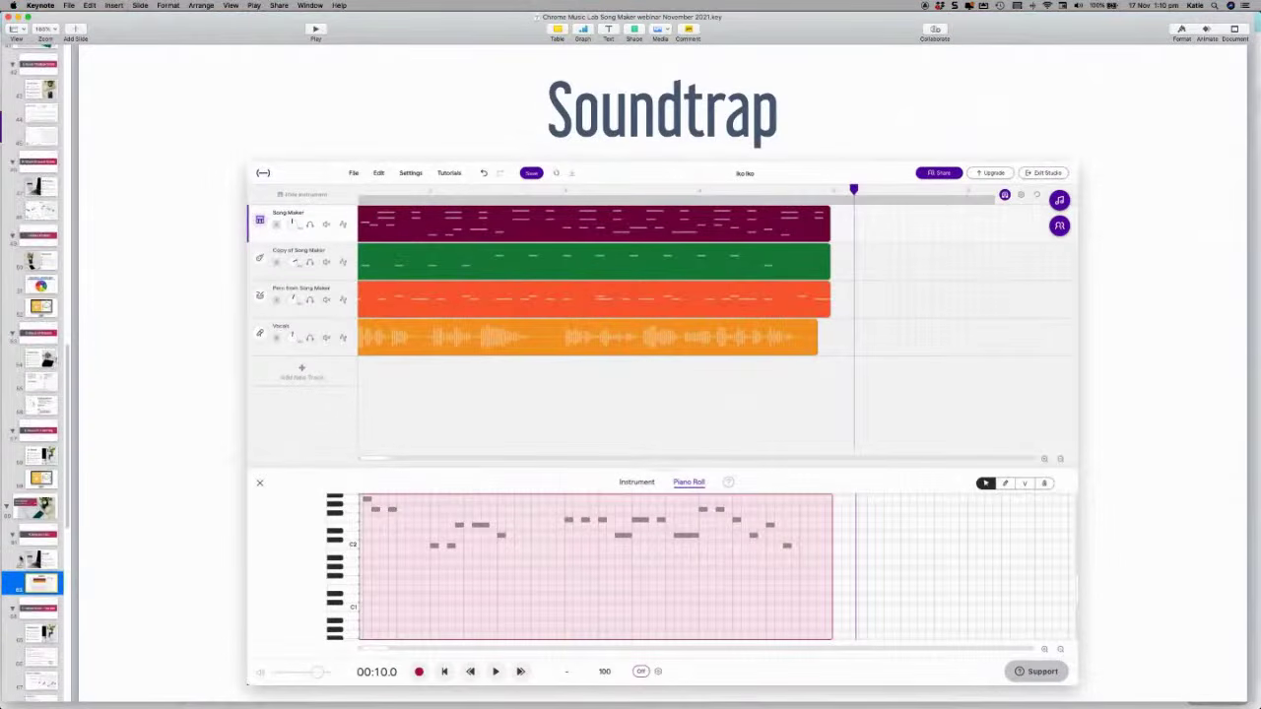
pyautogui.scroll(-3, 25, 554)
pyautogui.click(36, 471)
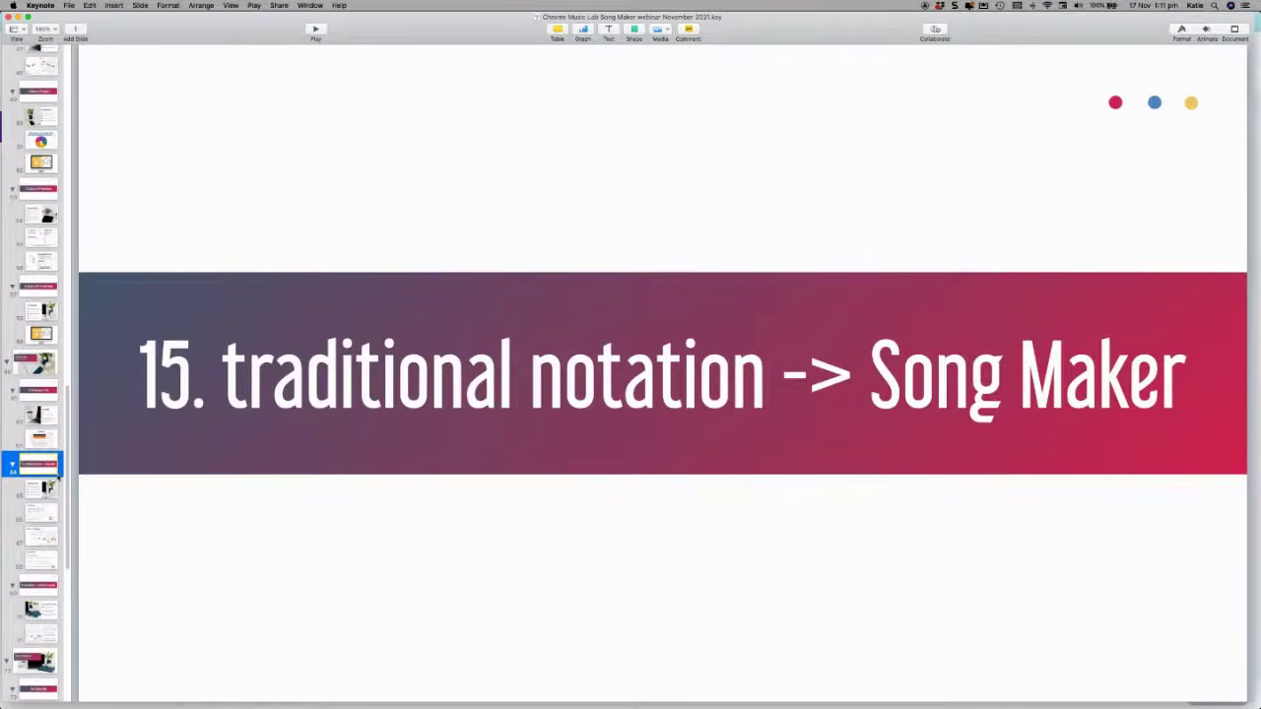
pyautogui.scroll(-6, 58, 477)
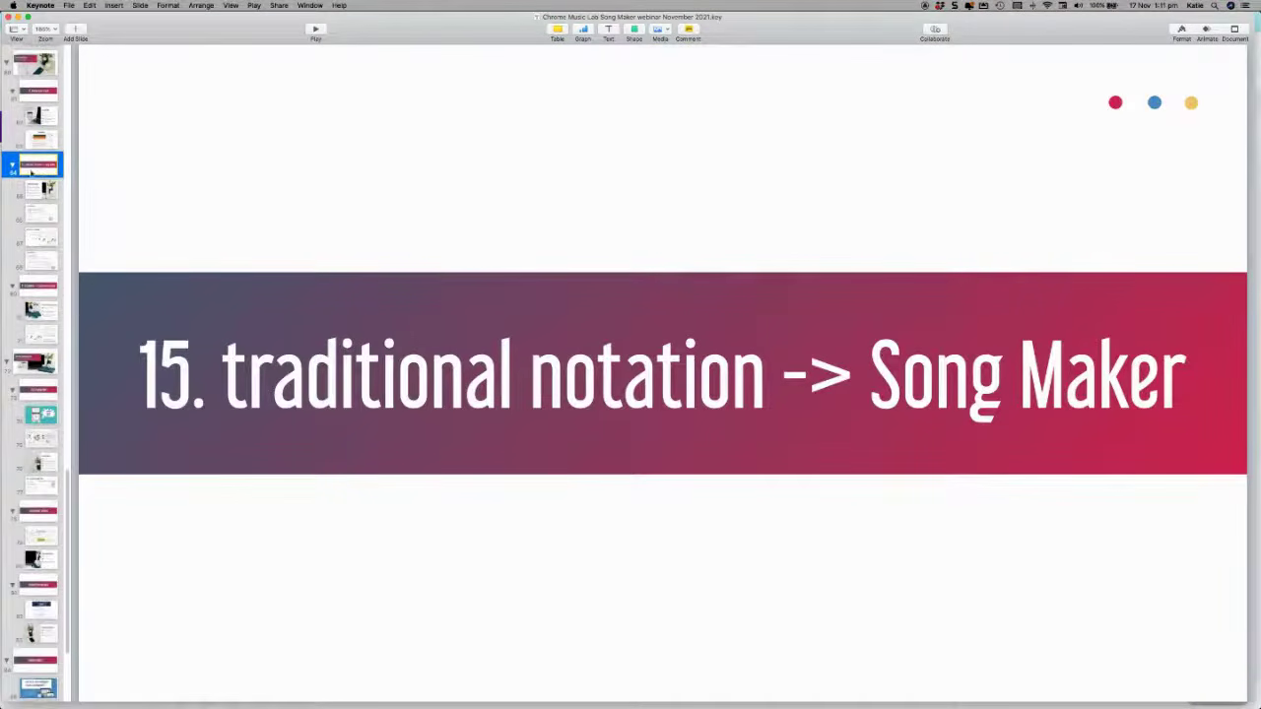
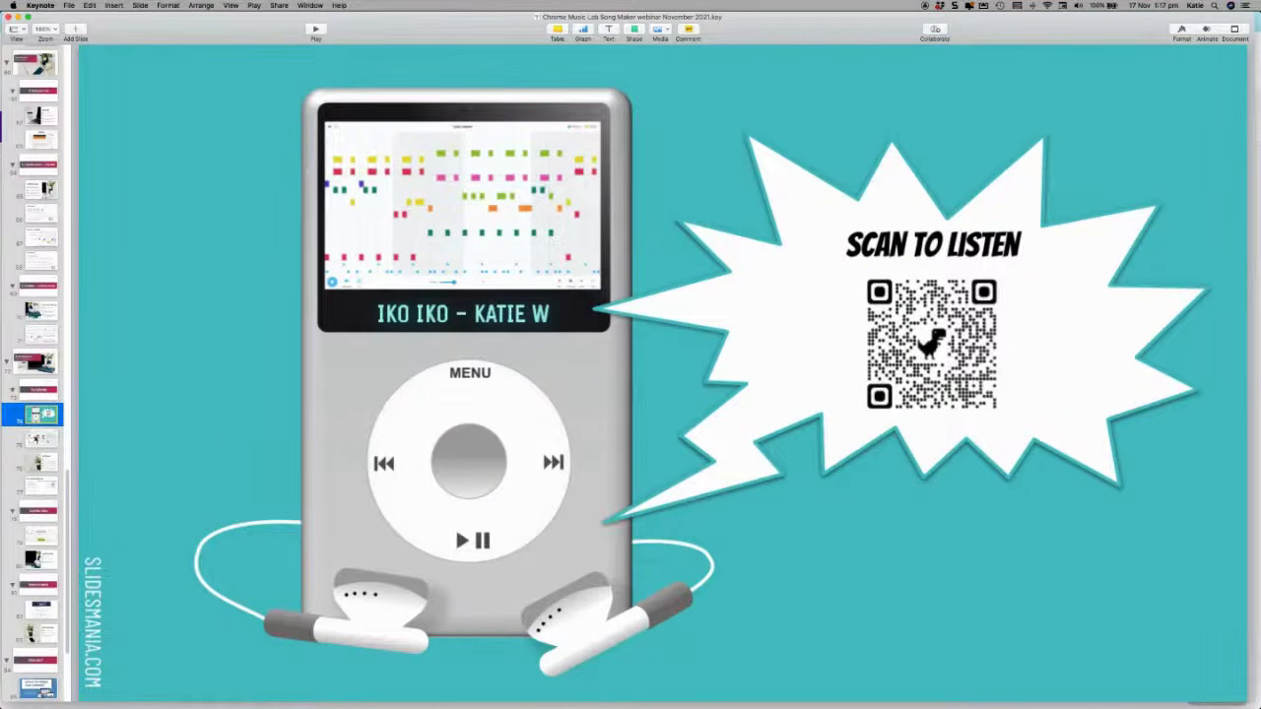
pyautogui.click(39, 440)
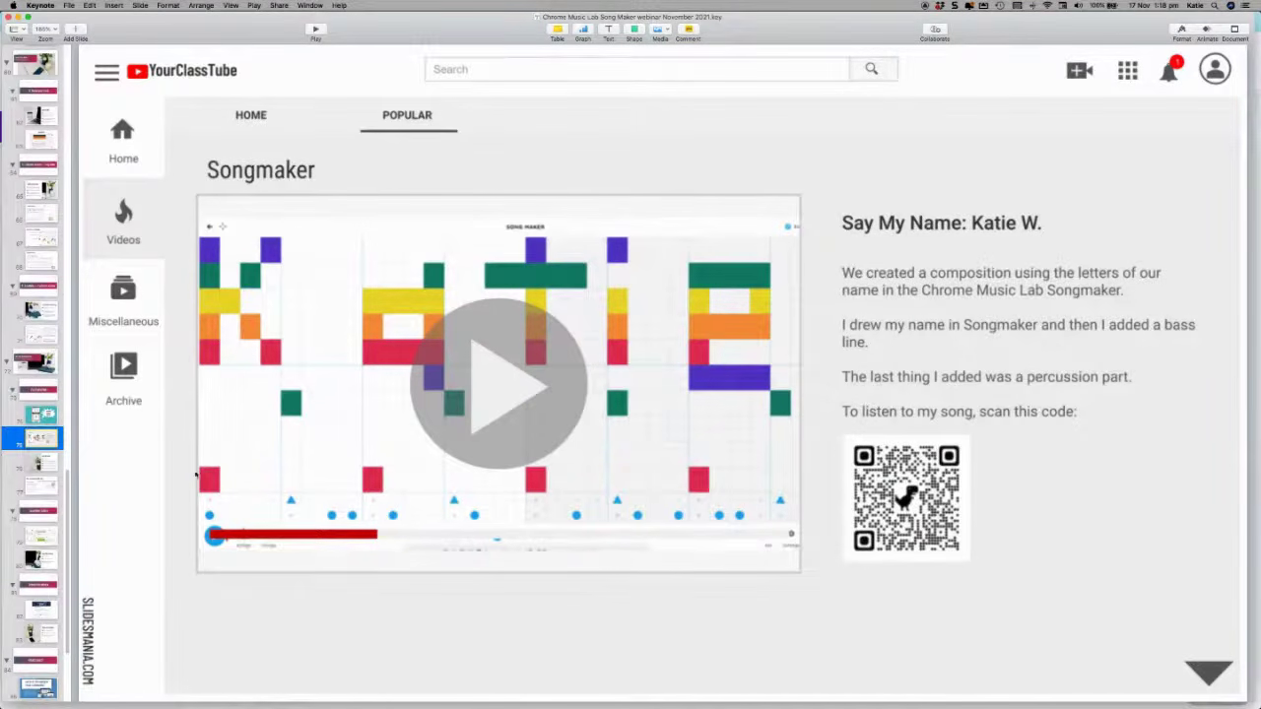
# - Switch to Chrome and open Chrome Music Lab's Song Maker in a new browser tab
pyautogui.press('super+Tab')
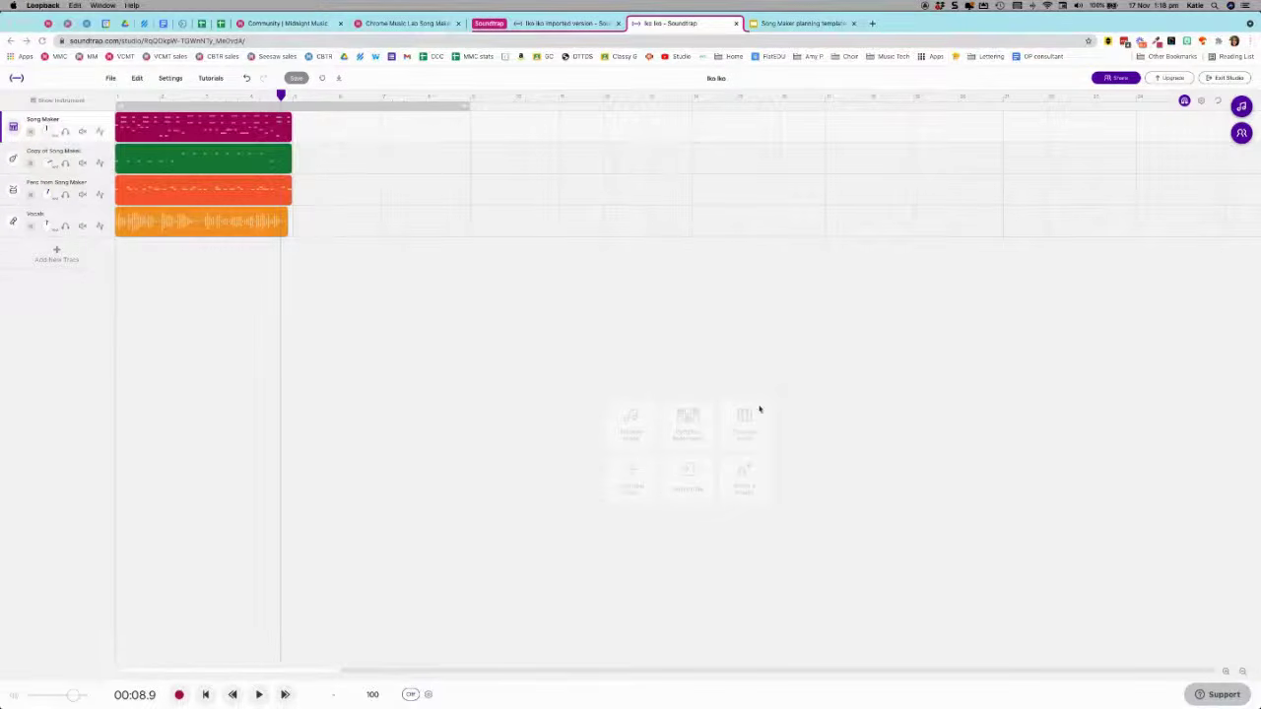
pyautogui.click(872, 23)
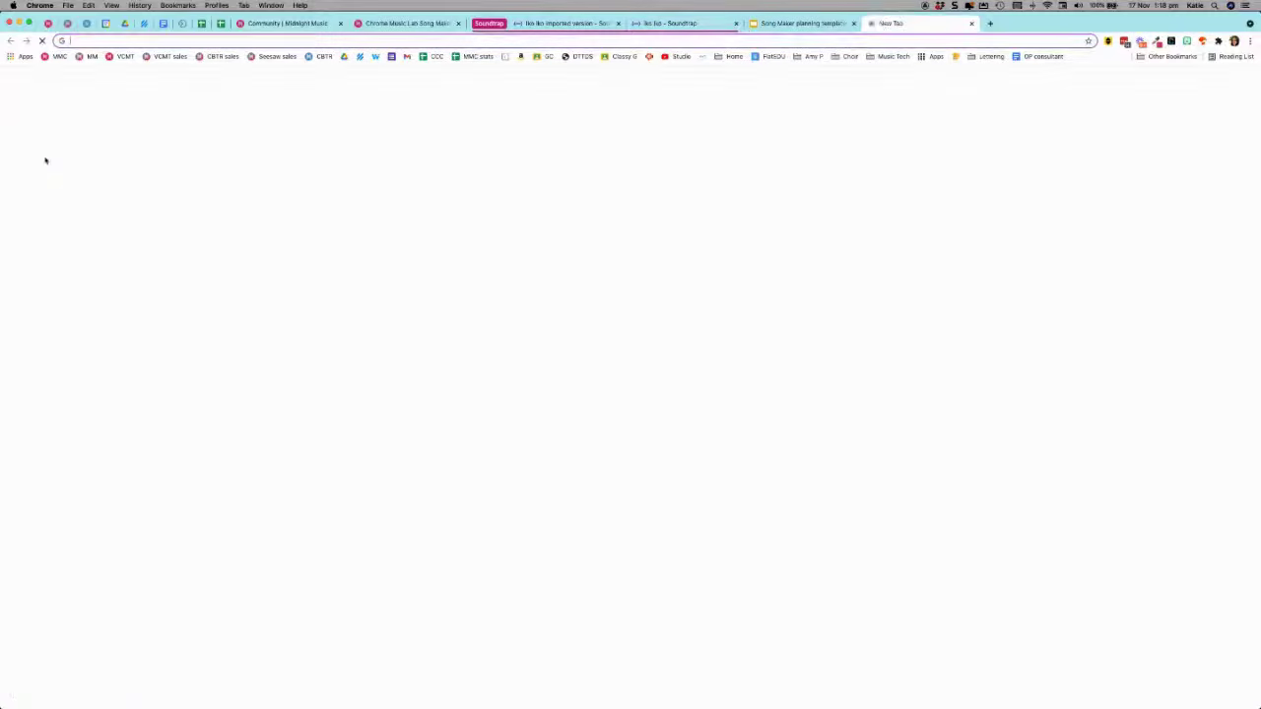
pyautogui.click(274, 41)
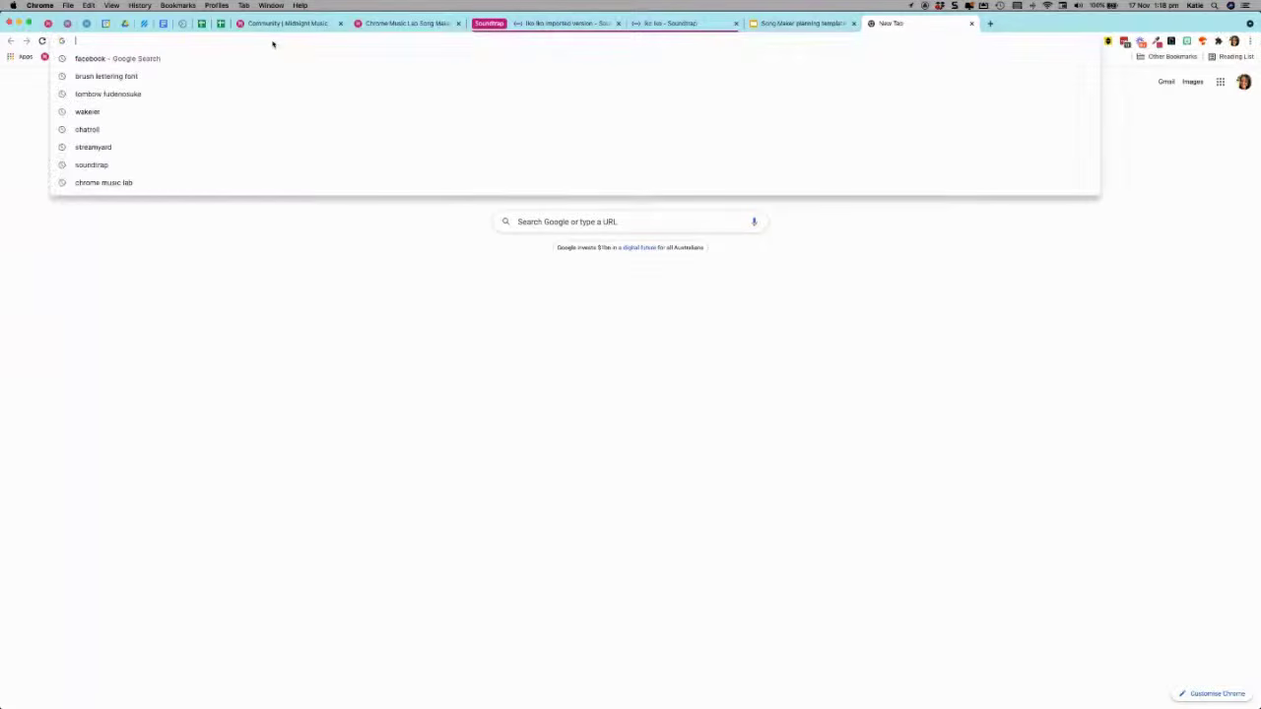
pyautogui.write('chor')
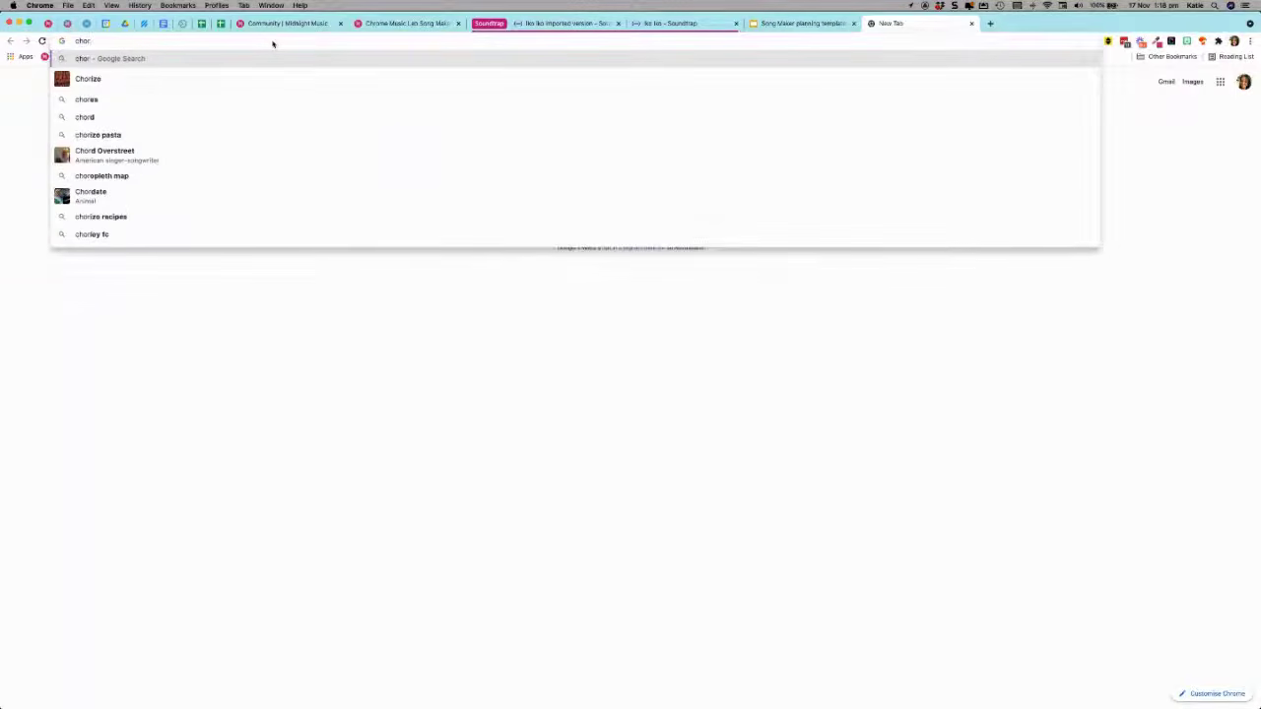
pyautogui.press('BackSpace')
pyautogui.press('BackSpace')
pyautogui.write('r')
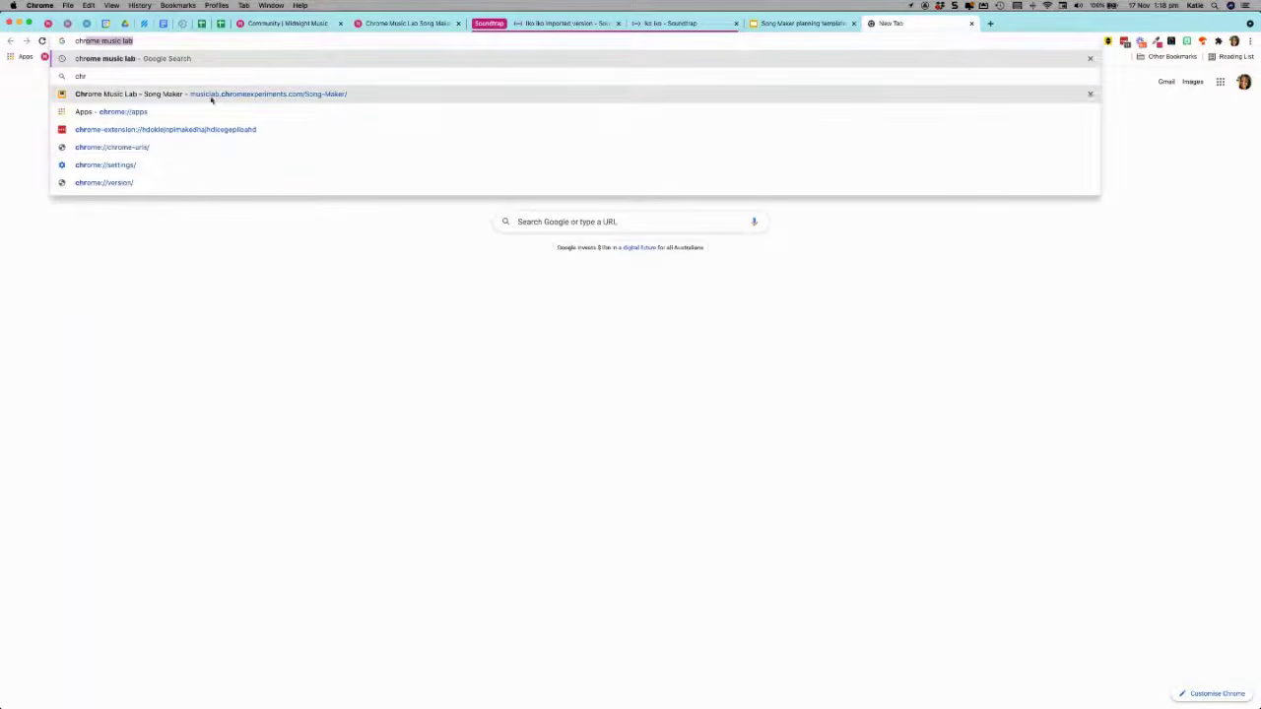
pyautogui.click(213, 94)
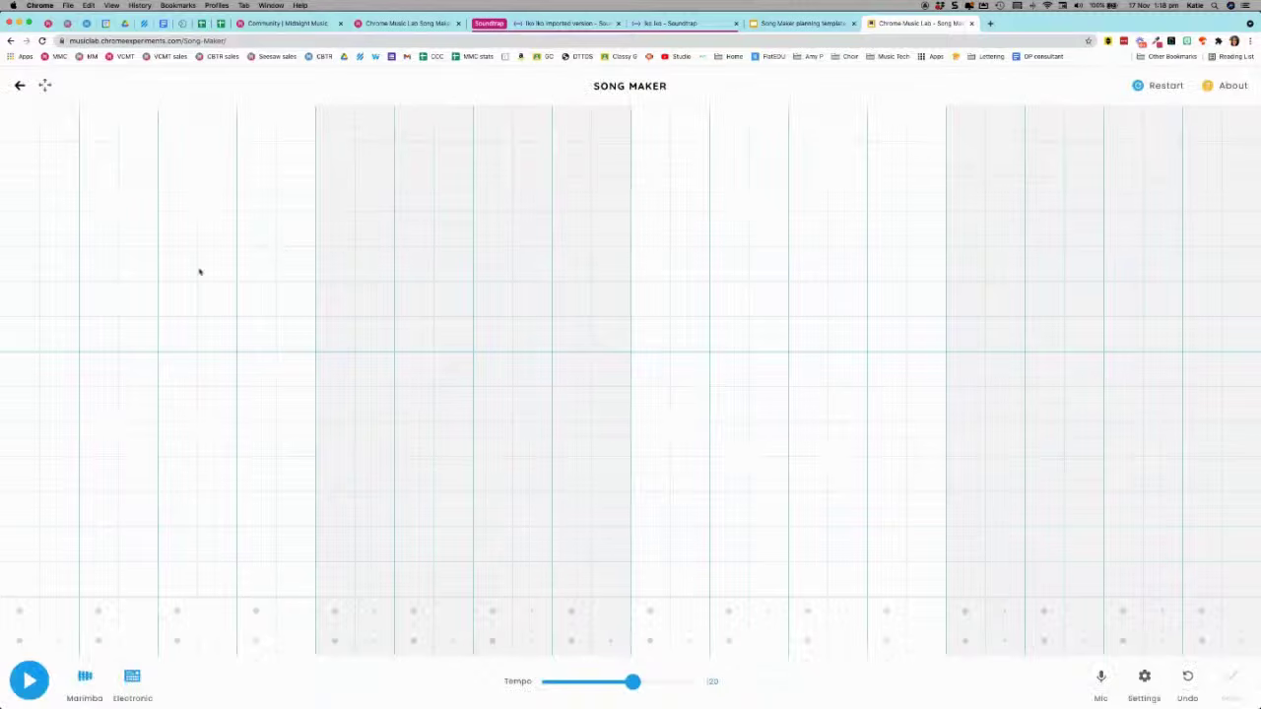
# - Place four scattered melody notes in the first two bars of the empty Song Maker grid and save the song
pyautogui.click(13, 451)
pyautogui.click(205, 311)
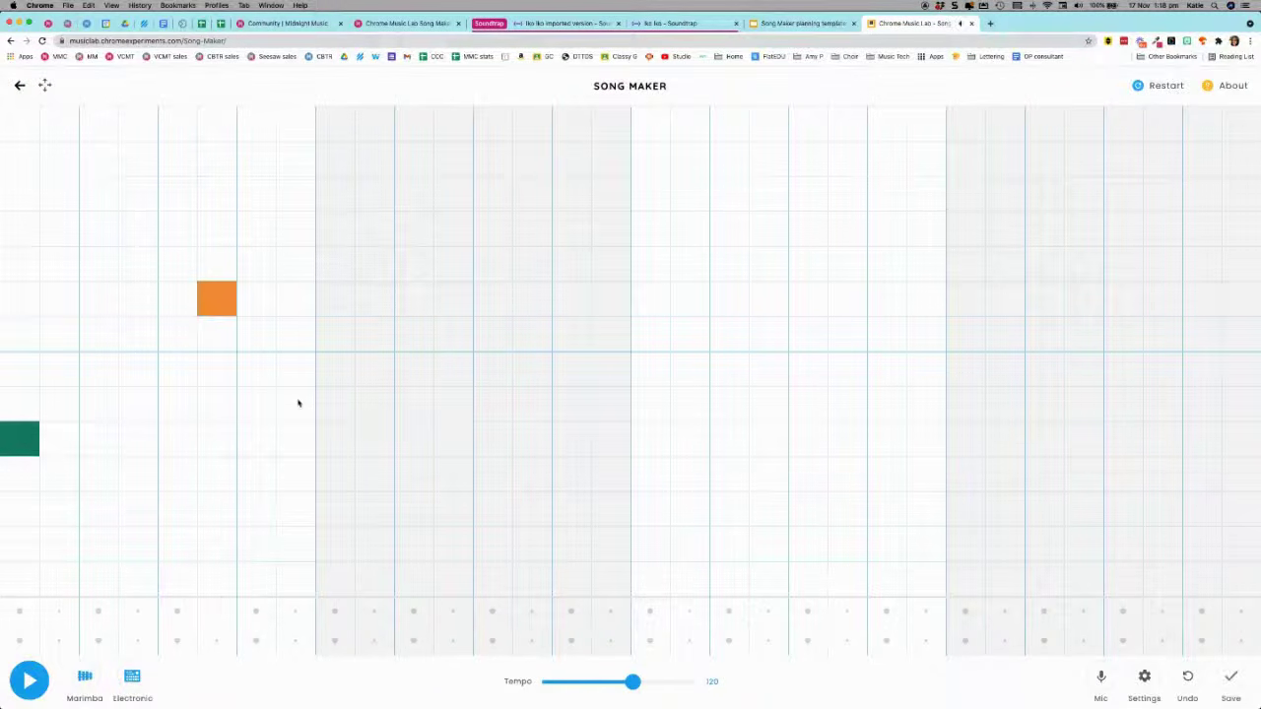
pyautogui.click(299, 403)
pyautogui.click(556, 472)
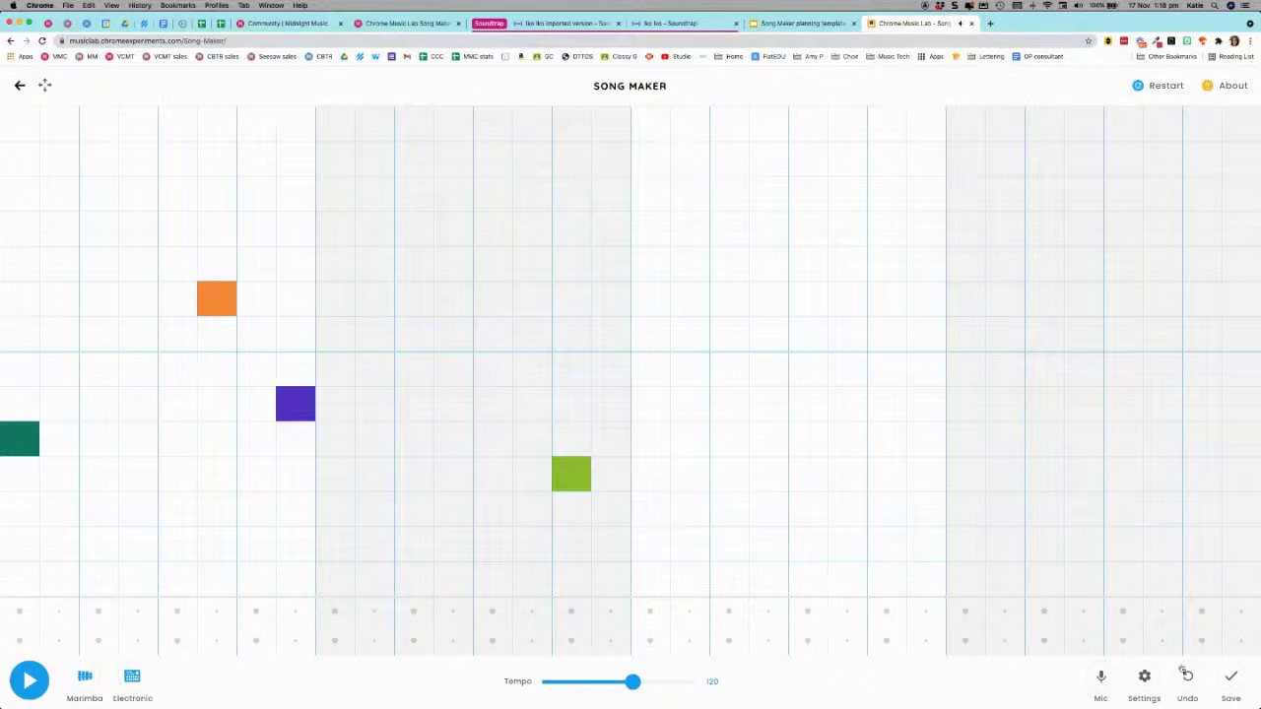
pyautogui.click(1230, 678)
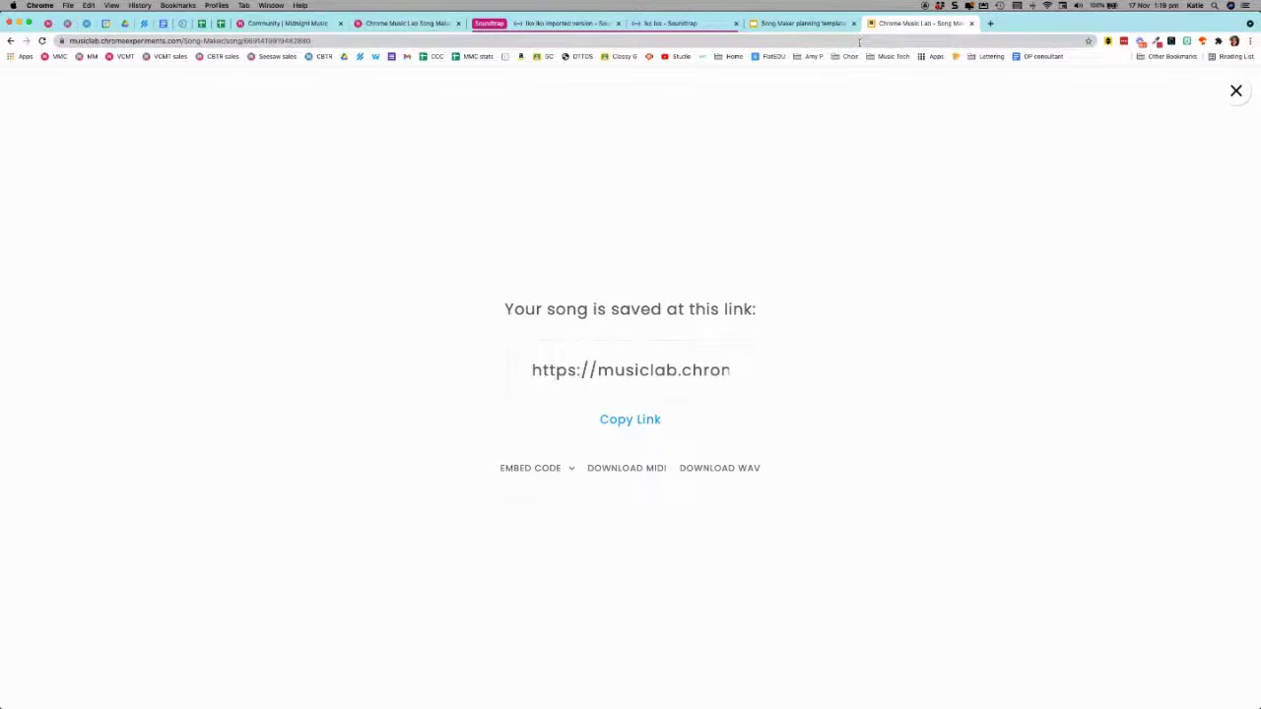
# - Create a QR code for the saved song's page from the browser address, and close it without downloading
pyautogui.click(860, 41)
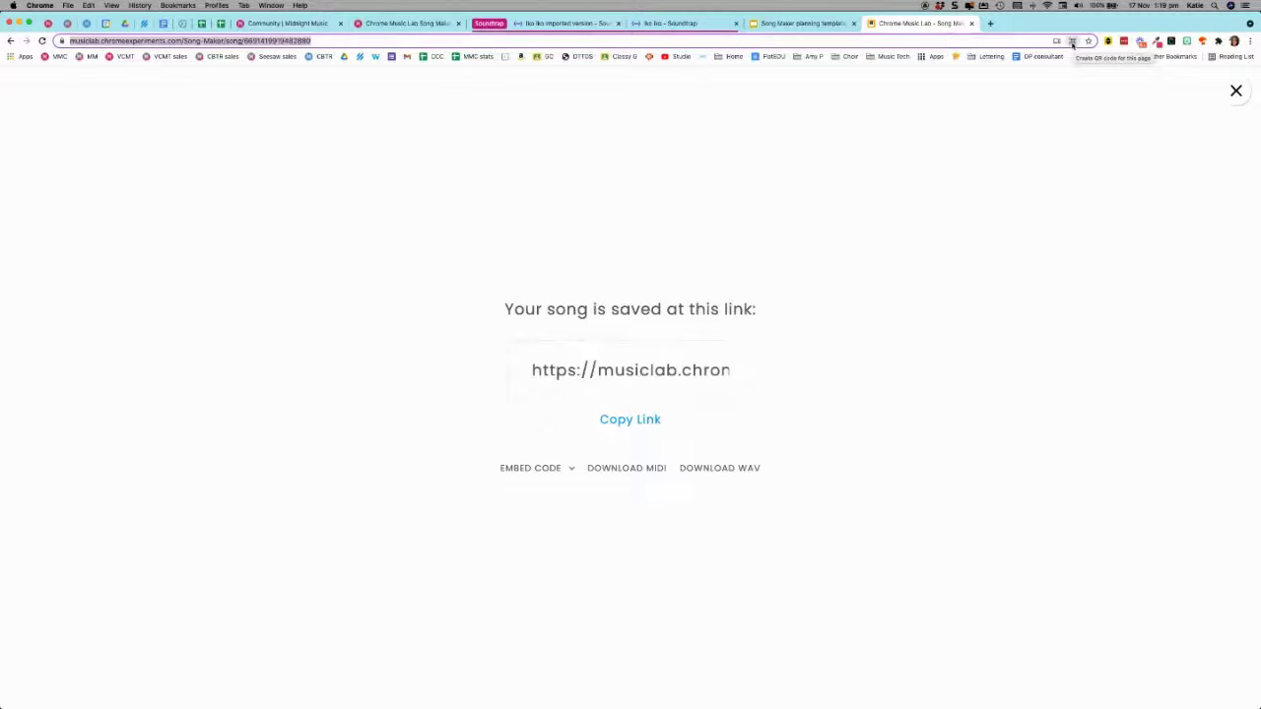
pyautogui.click(1028, 155)
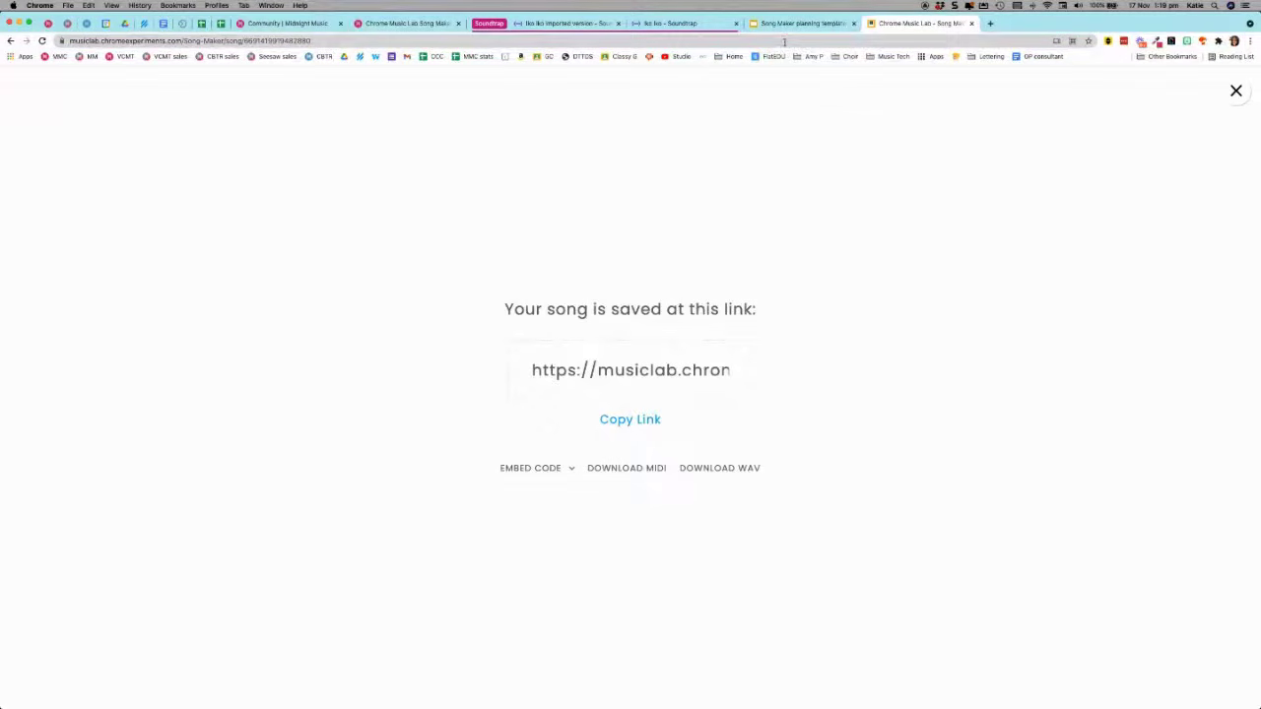
pyautogui.click(1073, 42)
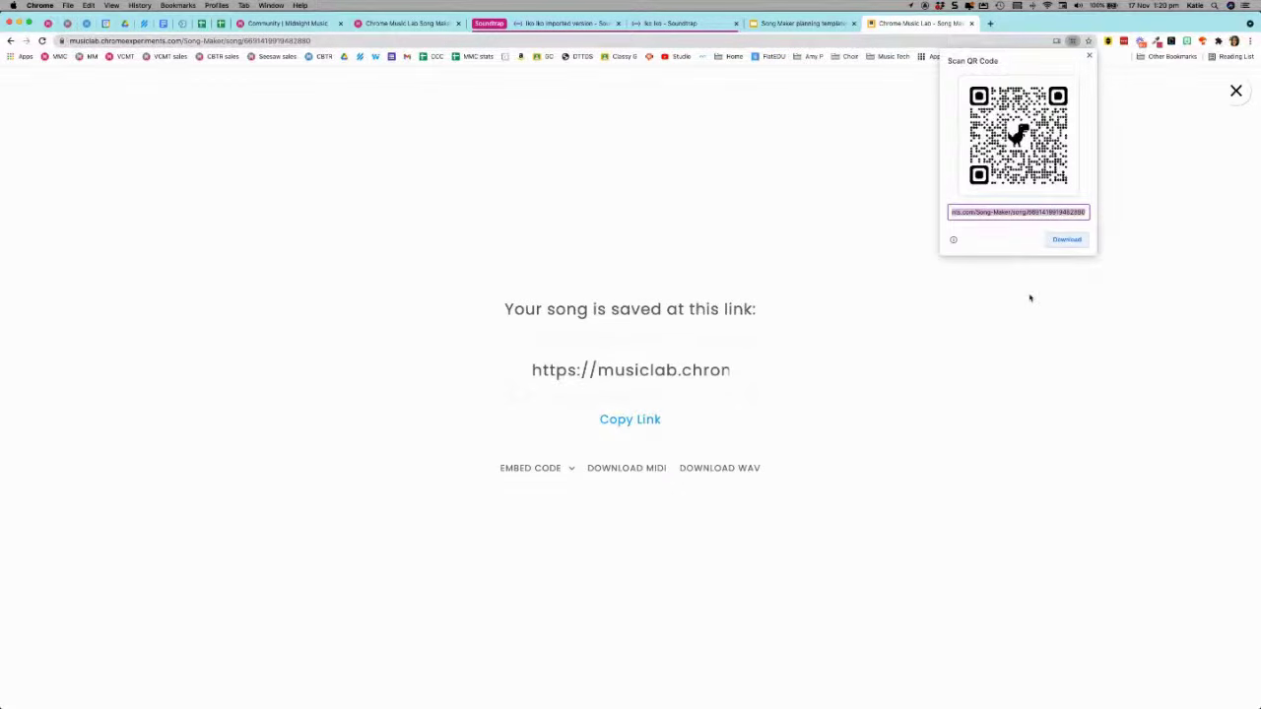
pyautogui.click(670, 361)
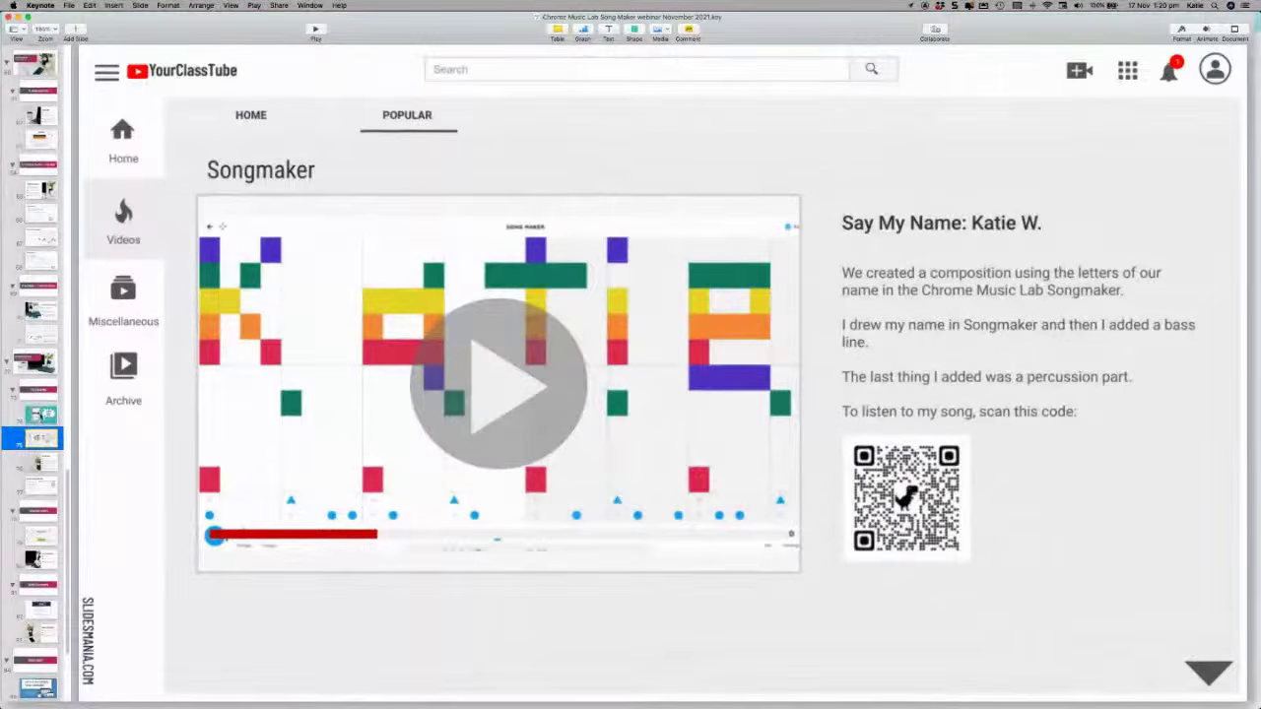
# - In the Keynote presentation, show the "Scan to listen" poster slide, followed by "pic & QR code" and "how to generate a QR code"
pyautogui.click(40, 414)
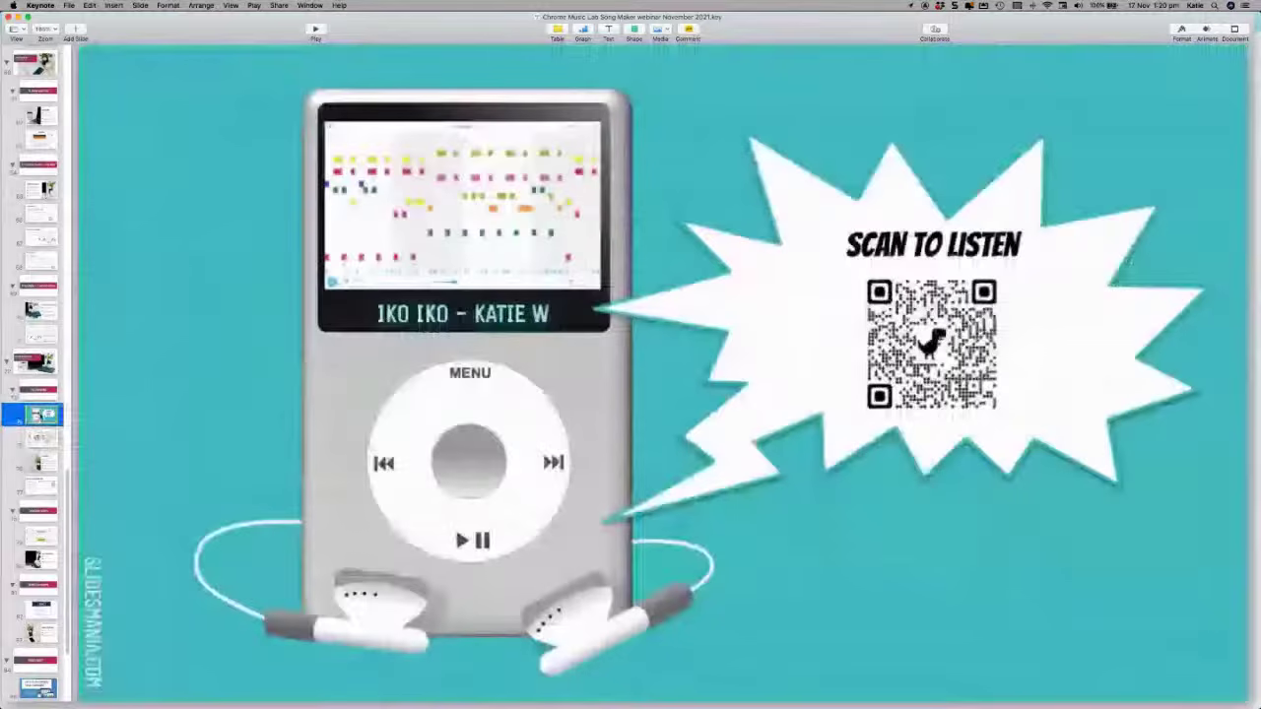
pyautogui.click(40, 462)
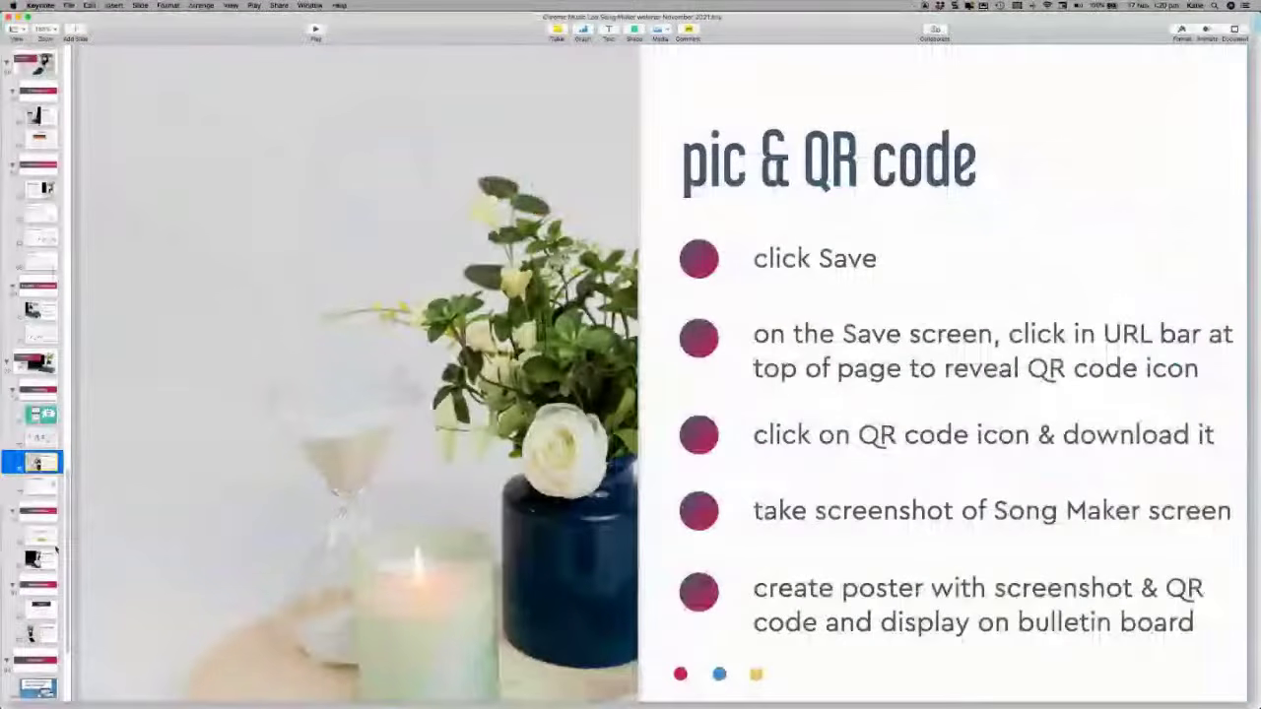
pyautogui.click(36, 490)
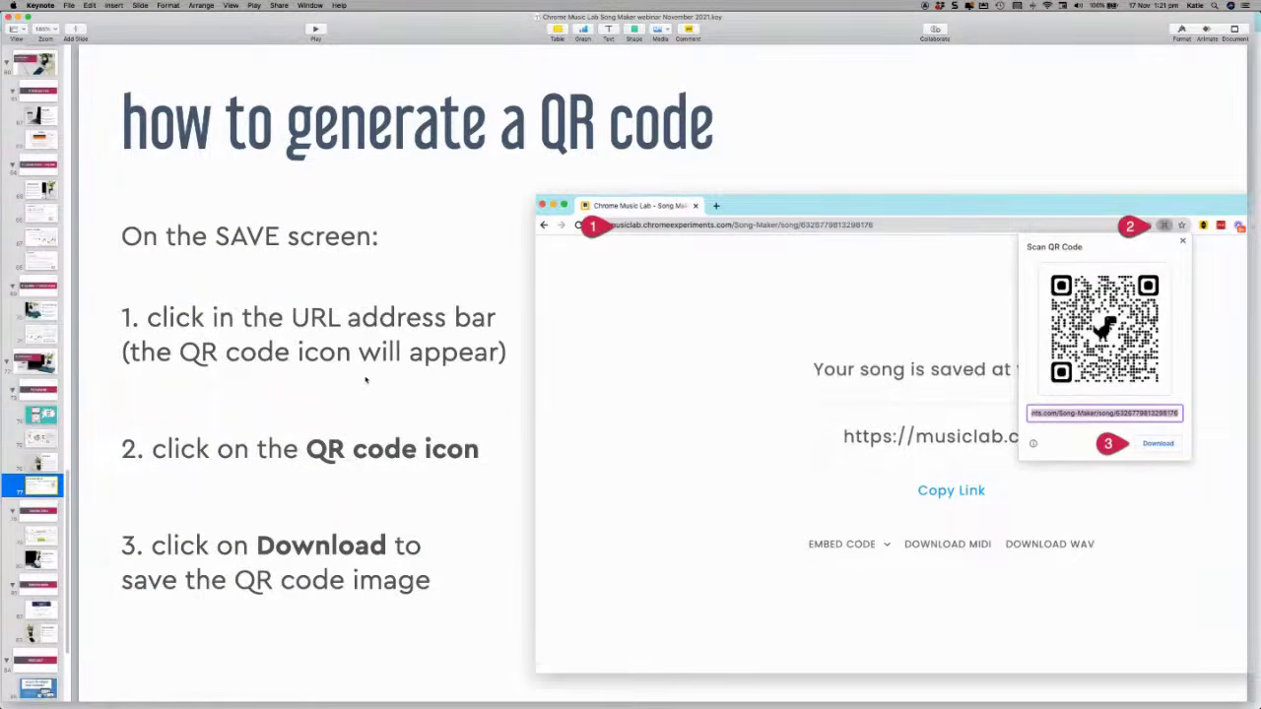
# - Present the "Song Maker Gallery" title, the Midnight Music gallery example and the gallery details slide, ending on "Embed into website"
pyautogui.click(36, 513)
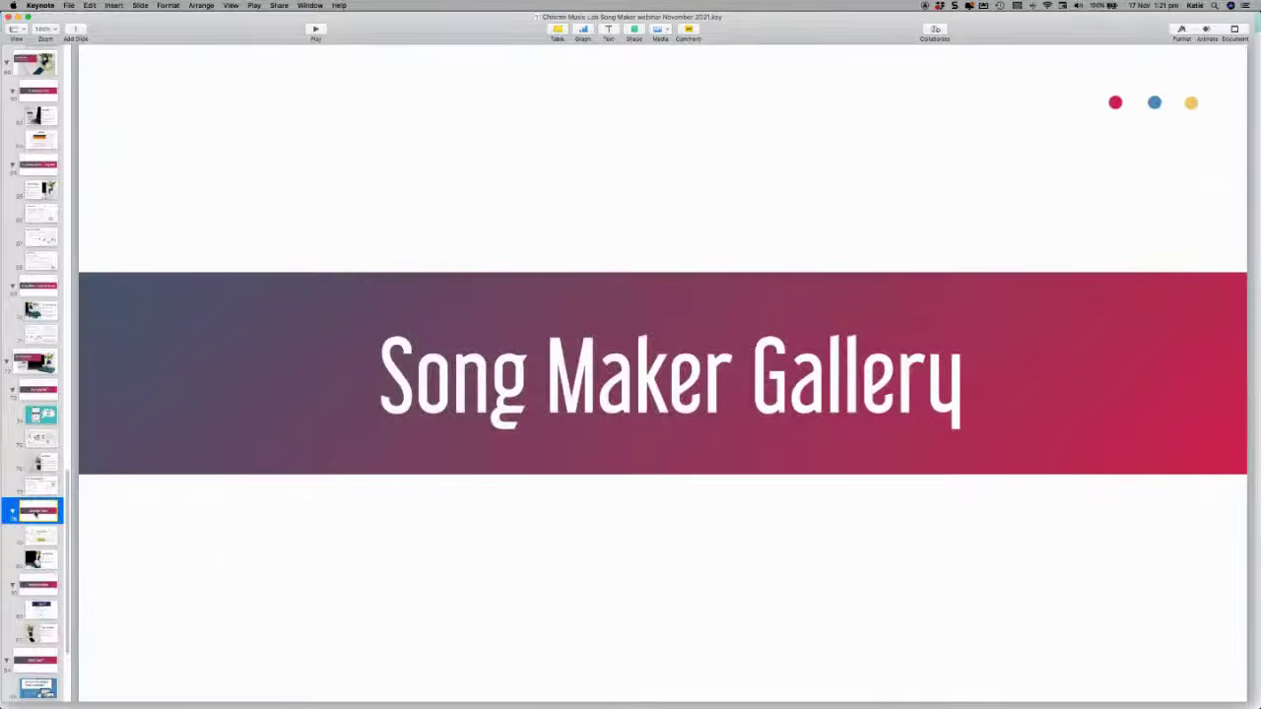
pyautogui.scroll(-5, 24, 514)
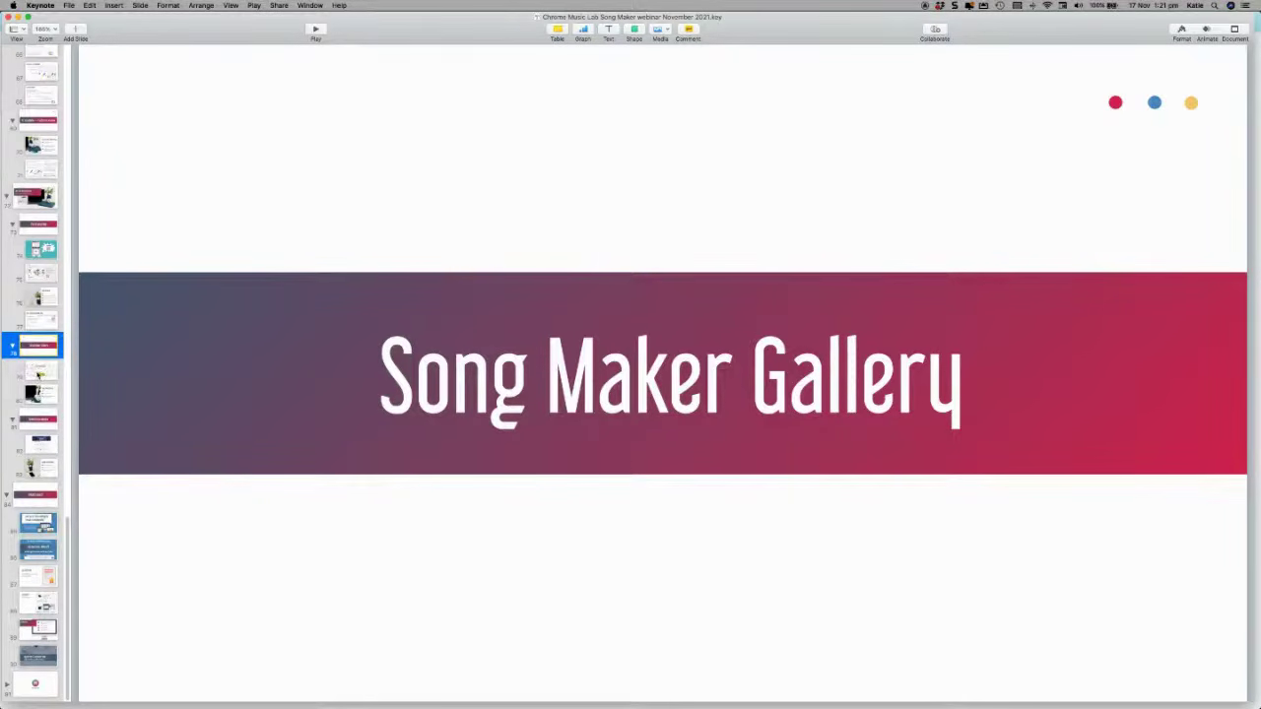
pyautogui.click(39, 371)
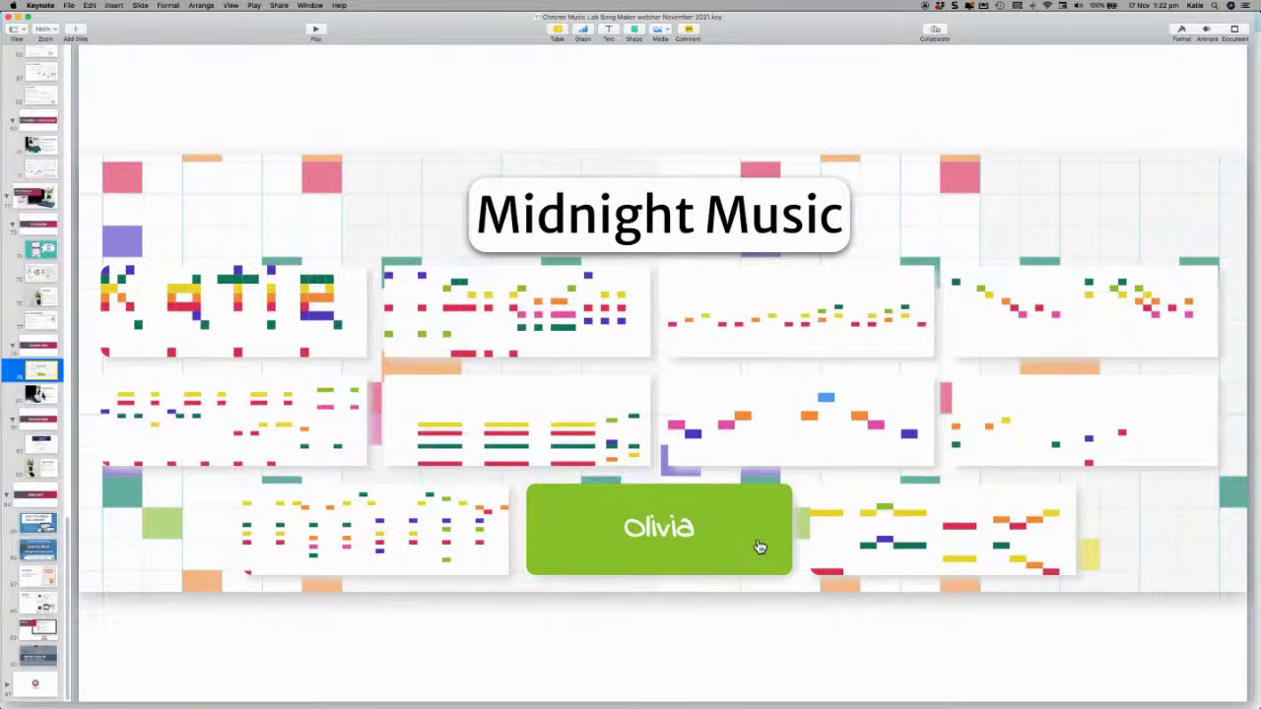
pyautogui.click(57, 395)
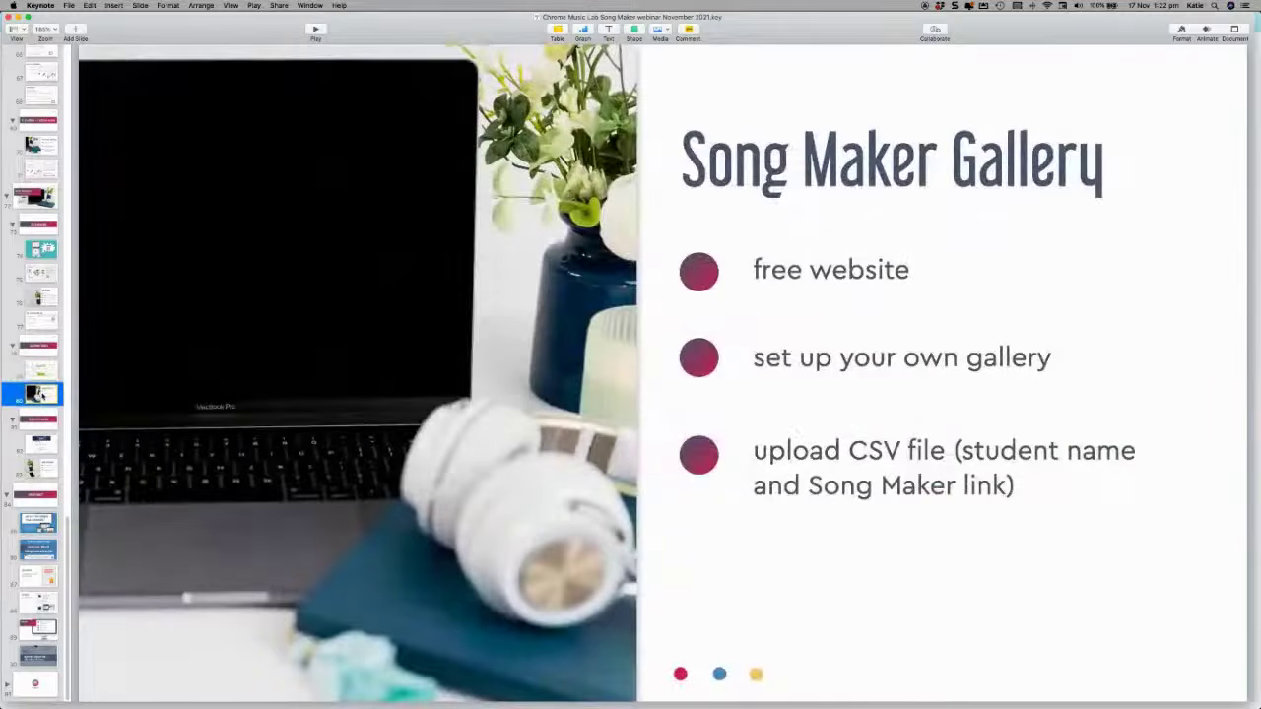
pyautogui.click(35, 424)
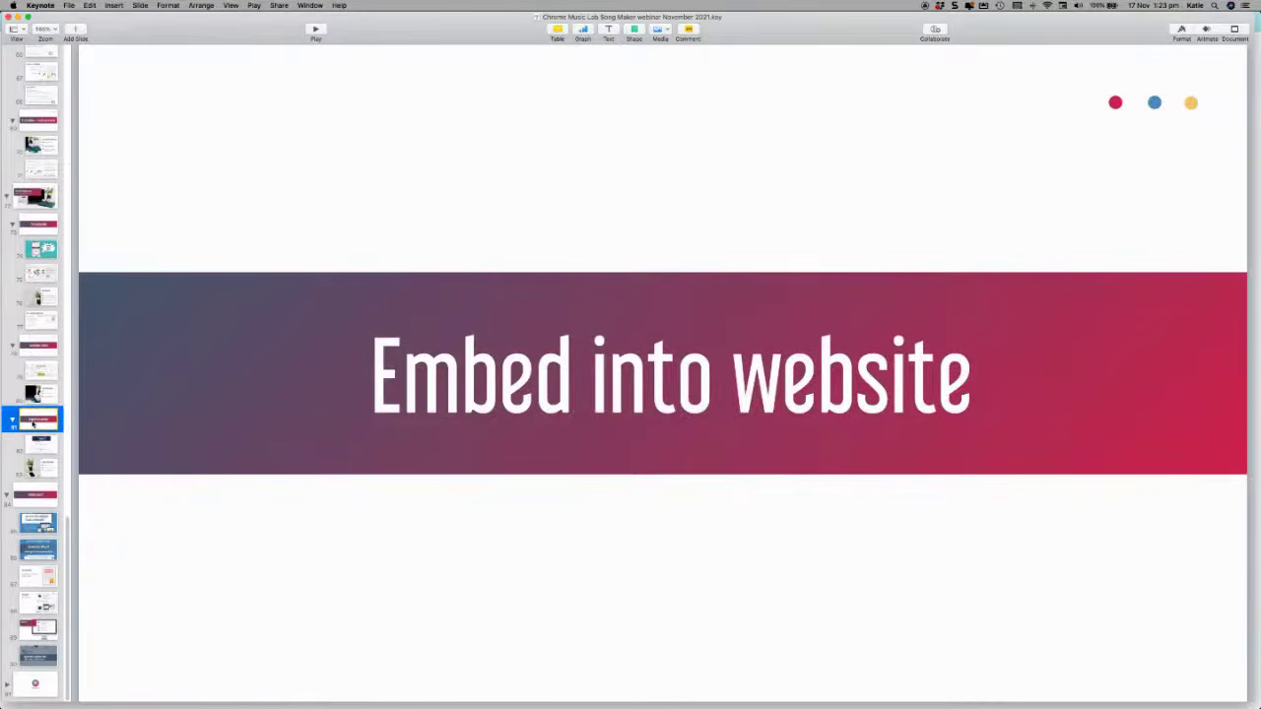